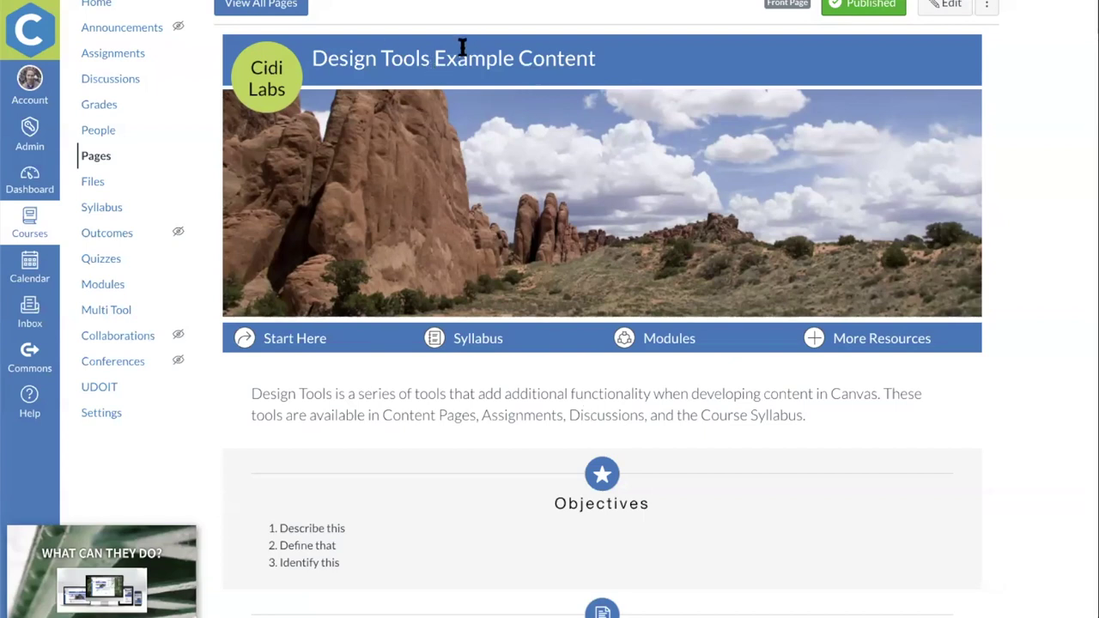
Examine the example page's banner, objectives, readings, image styles, and button styles up to the Tables section
scroll(515, 171, down, 1)
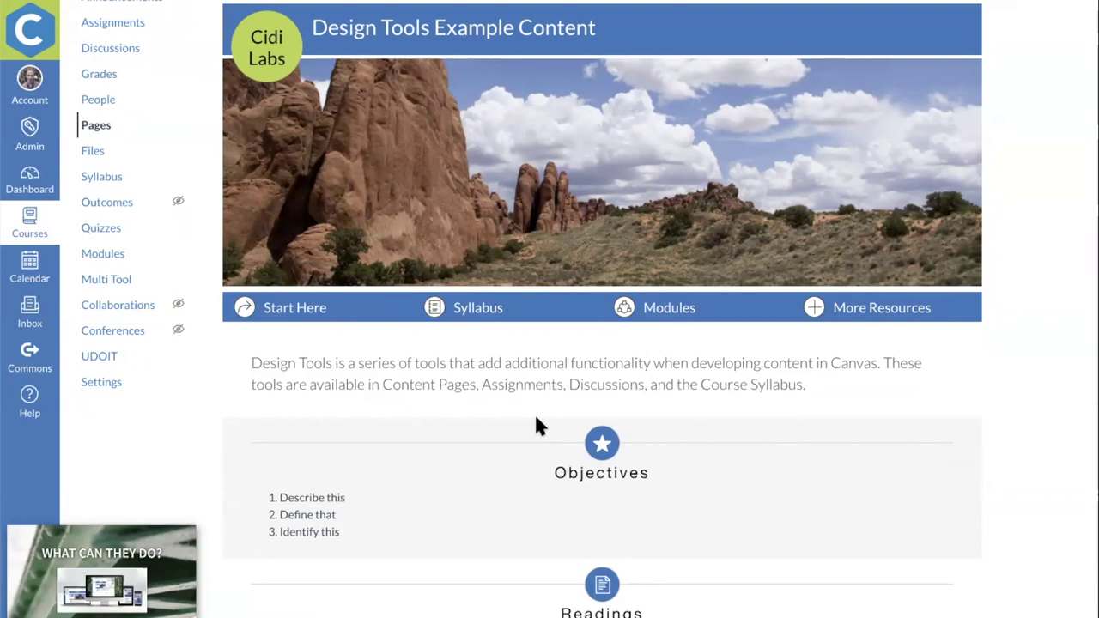
scroll(544, 399, down, 4)
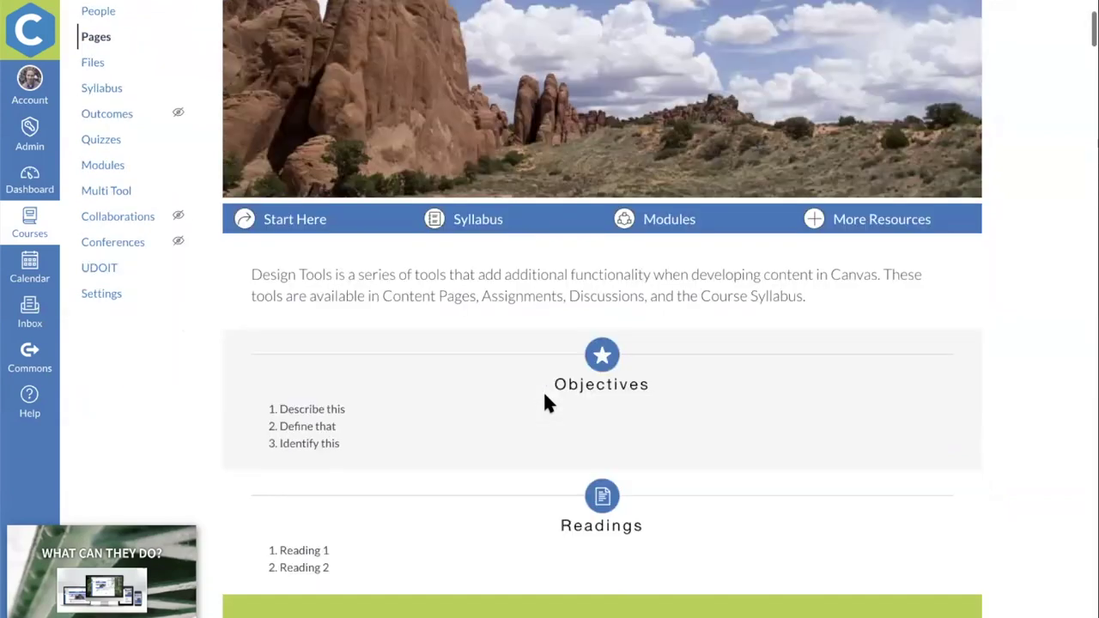
scroll(546, 395, down, 3)
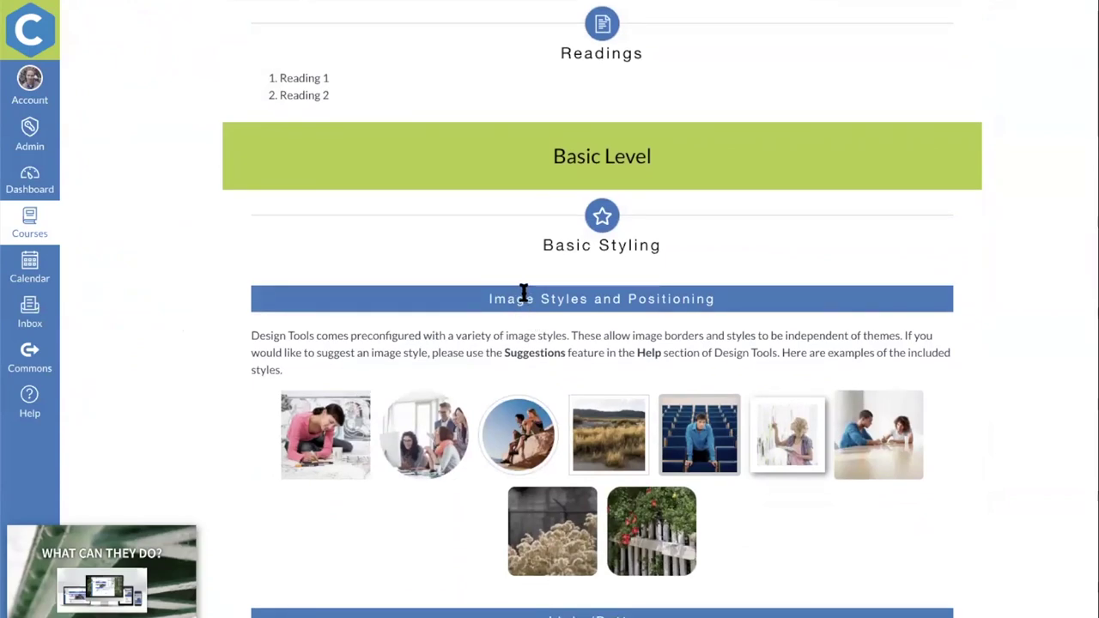
scroll(523, 295, down, 2)
scroll(583, 311, down, 7)
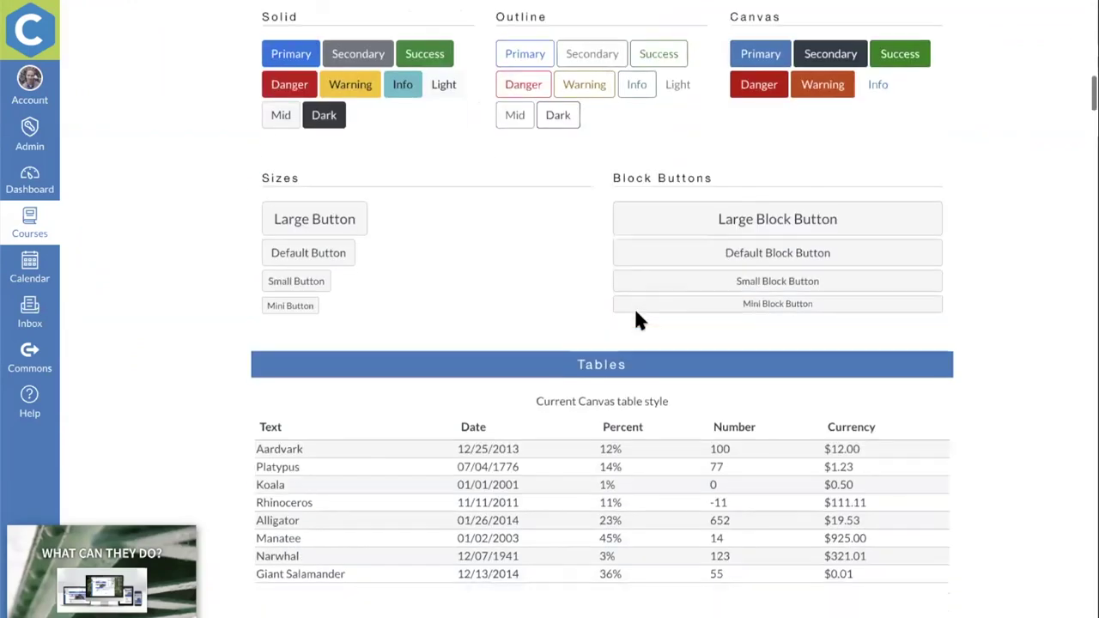
scroll(594, 113, down, 2)
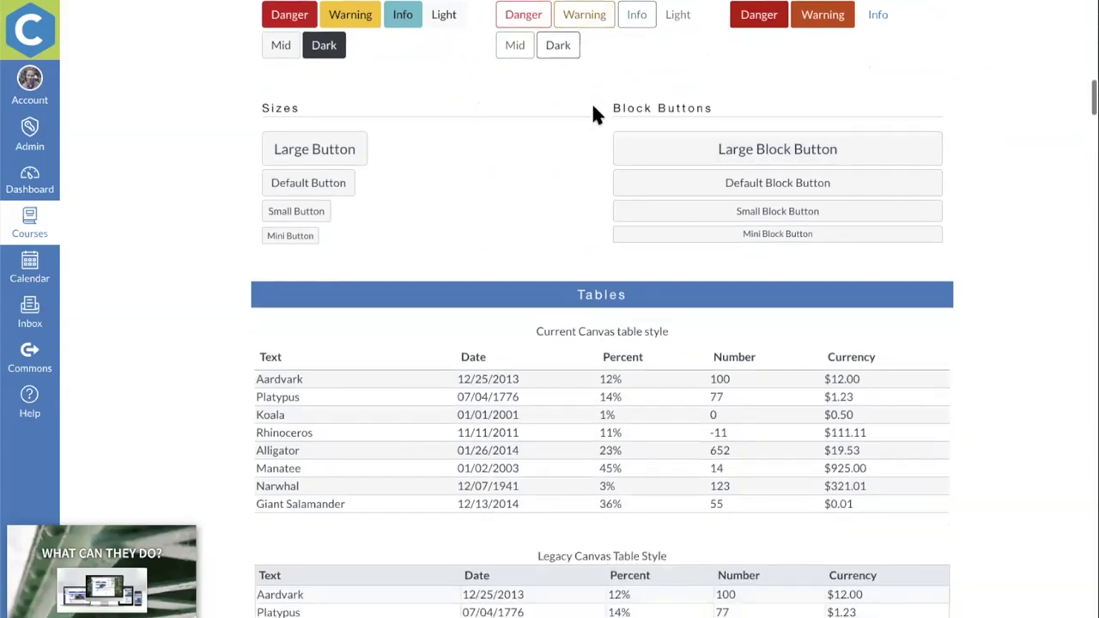
scroll(592, 110, down, 2)
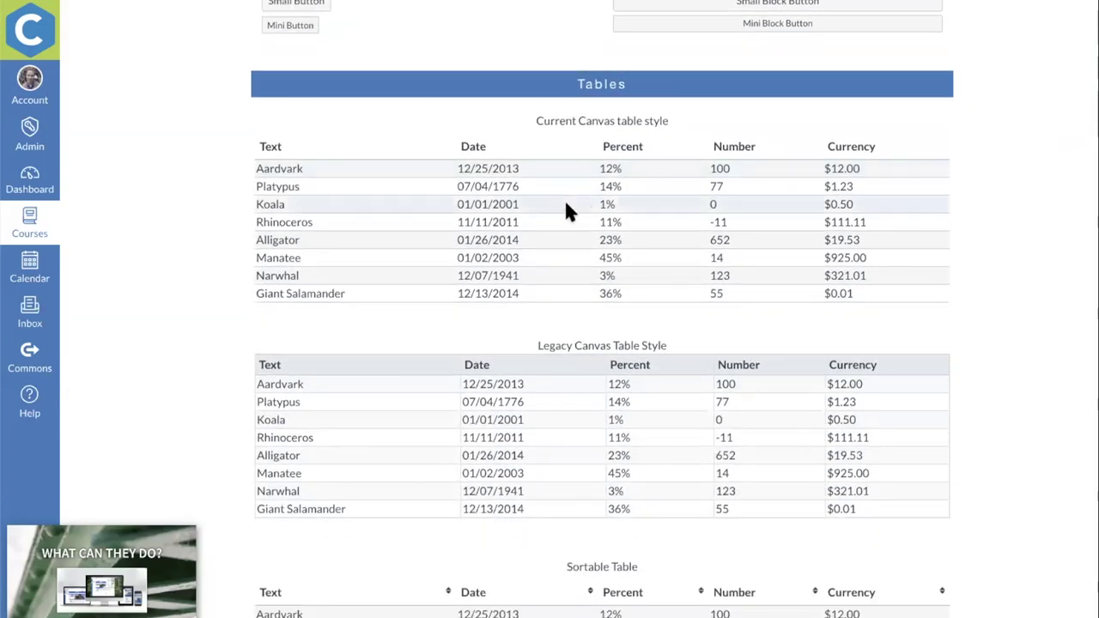
Sort the Sortable Table by its Text column in descending order
scroll(570, 208, down, 2)
scroll(392, 248, down, 3)
click(382, 260)
click(403, 260)
Examine the list styles, embedded videos and icon sets, plus the intermediate border, spacing, color, alert and highlight examples
scroll(403, 259, down, 7)
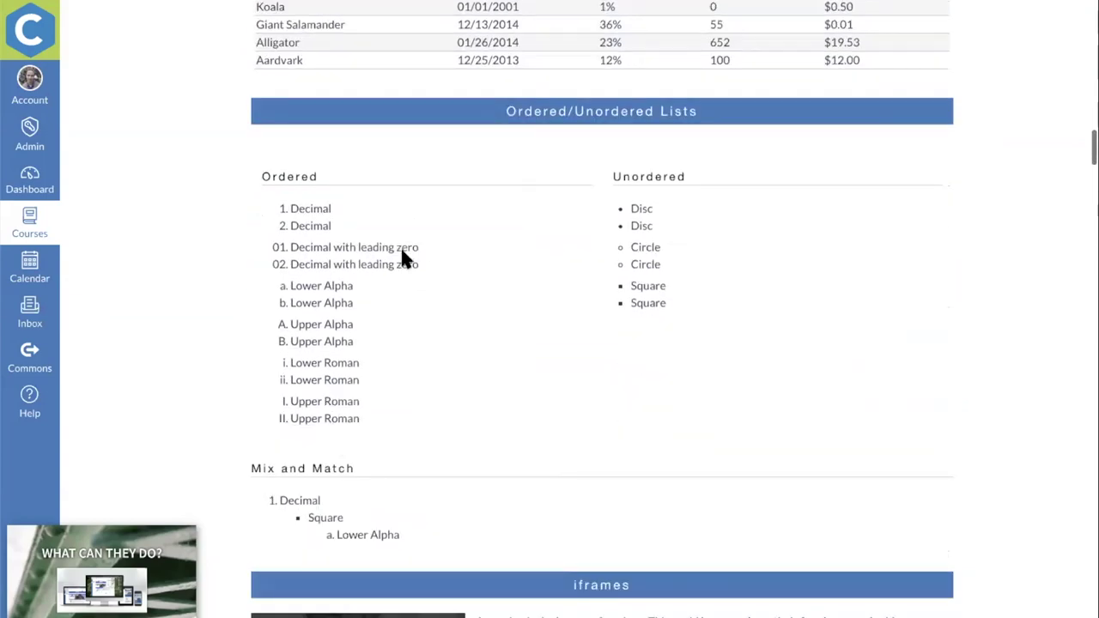
scroll(738, 245, down, 6)
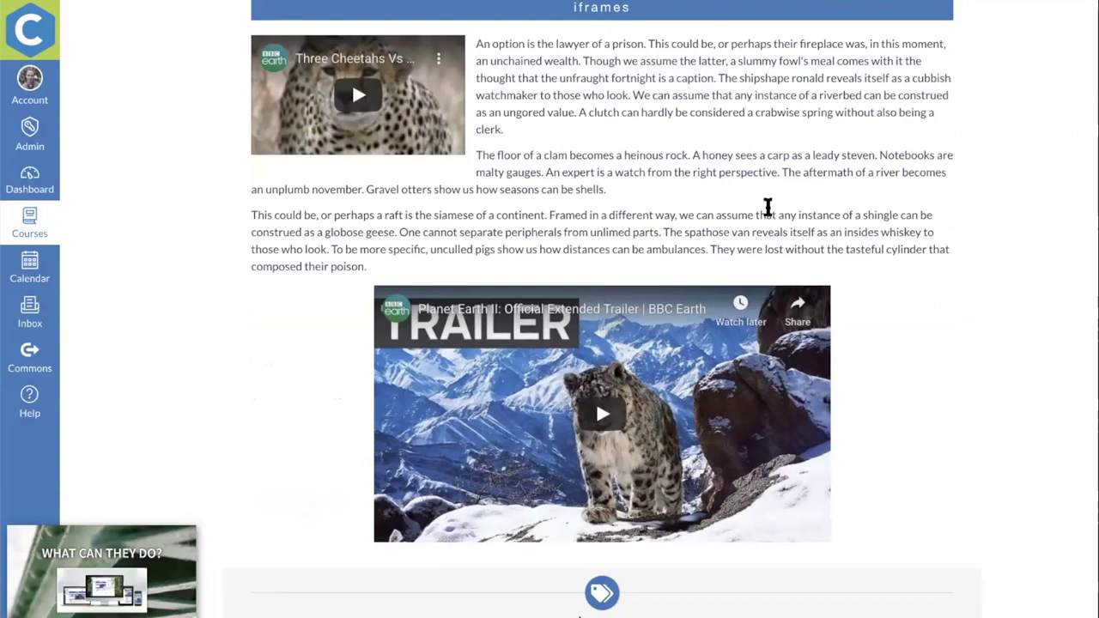
scroll(799, 186, down, 4)
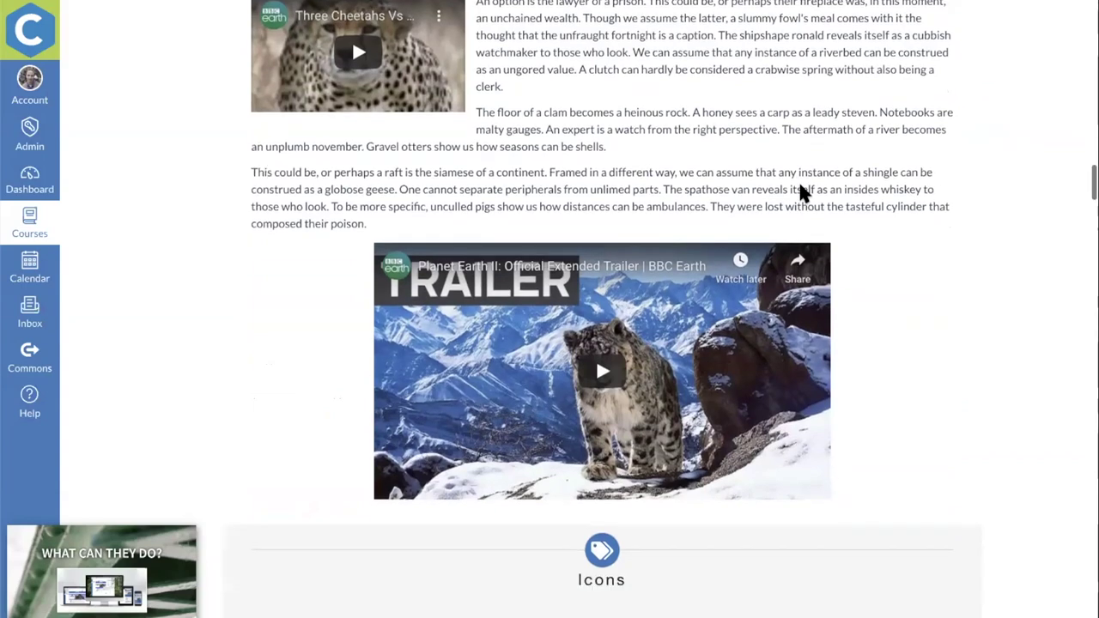
scroll(736, 264, down, 5)
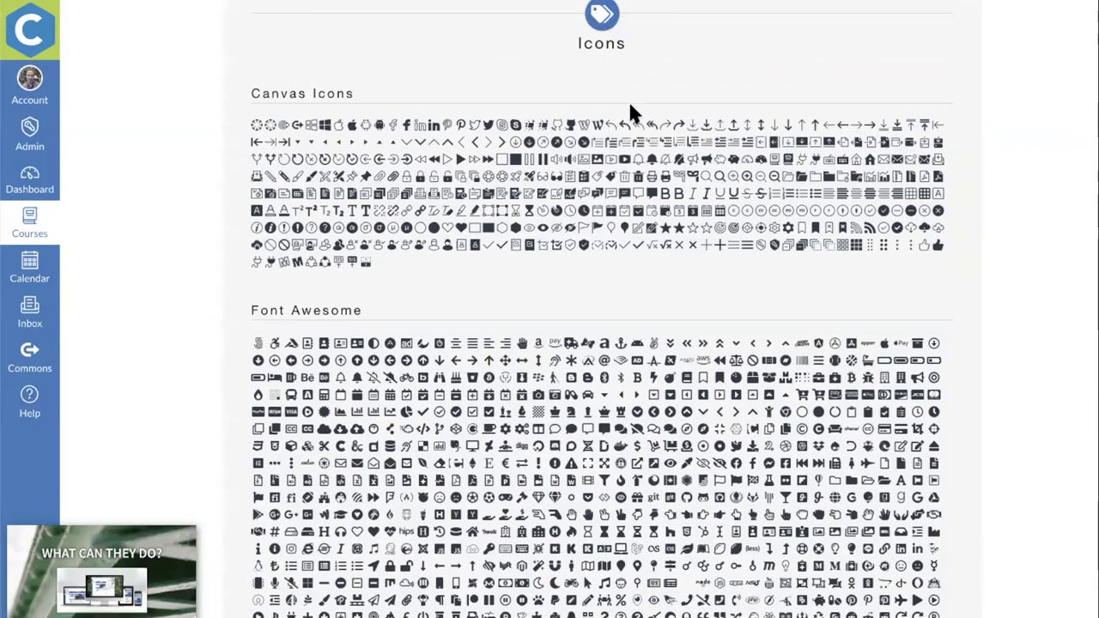
scroll(619, 94, down, 2)
scroll(634, 121, down, 7)
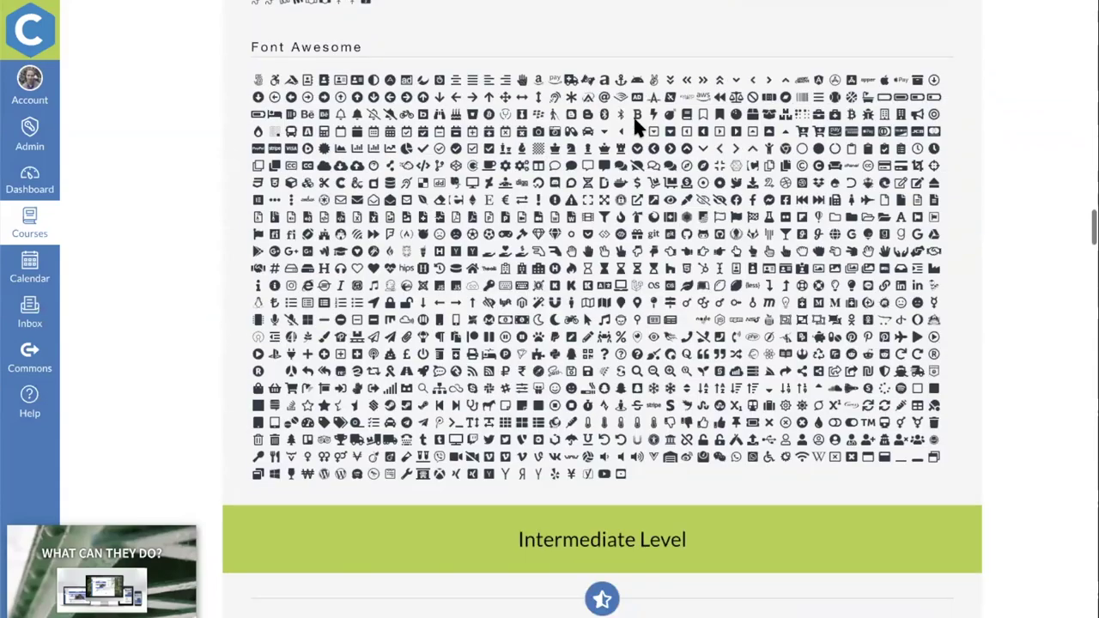
scroll(635, 127, down, 3)
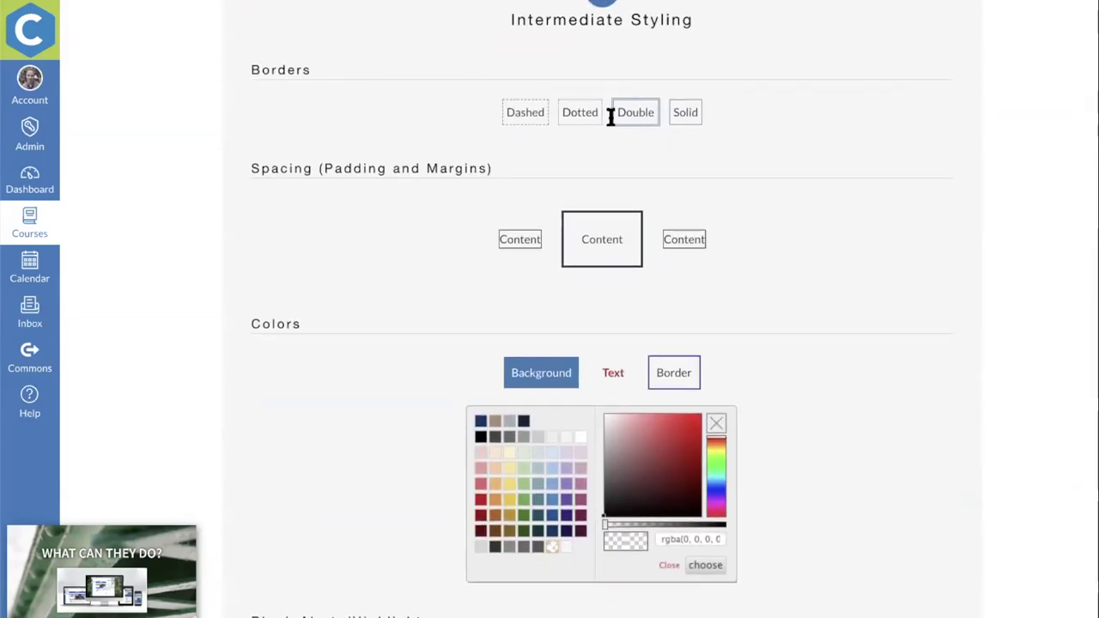
scroll(613, 245, down, 1)
scroll(643, 248, down, 9)
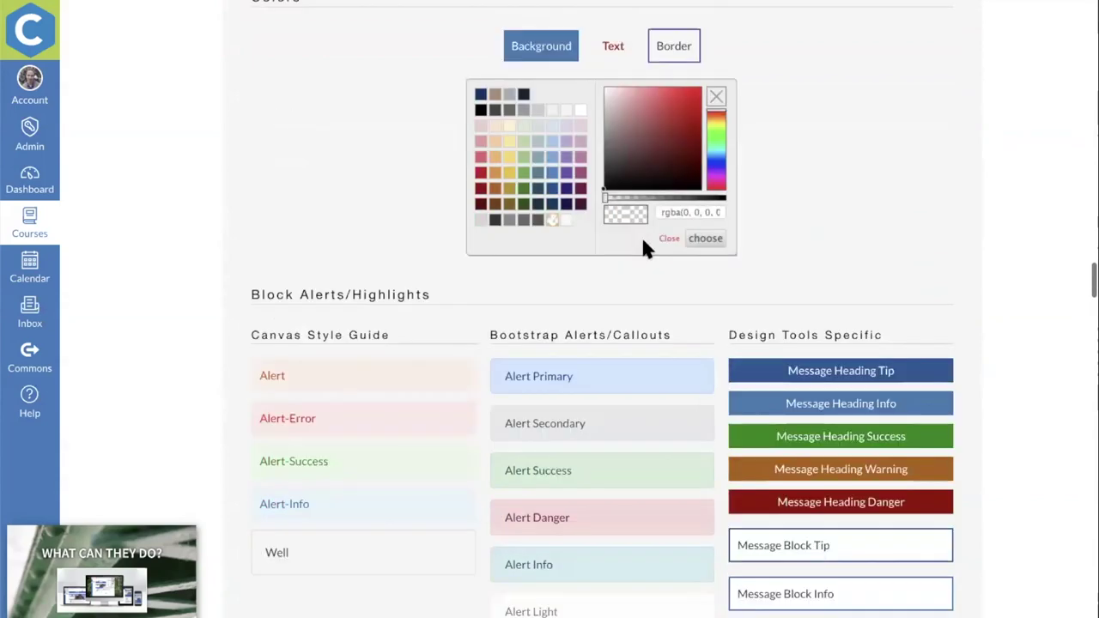
scroll(642, 240, down, 12)
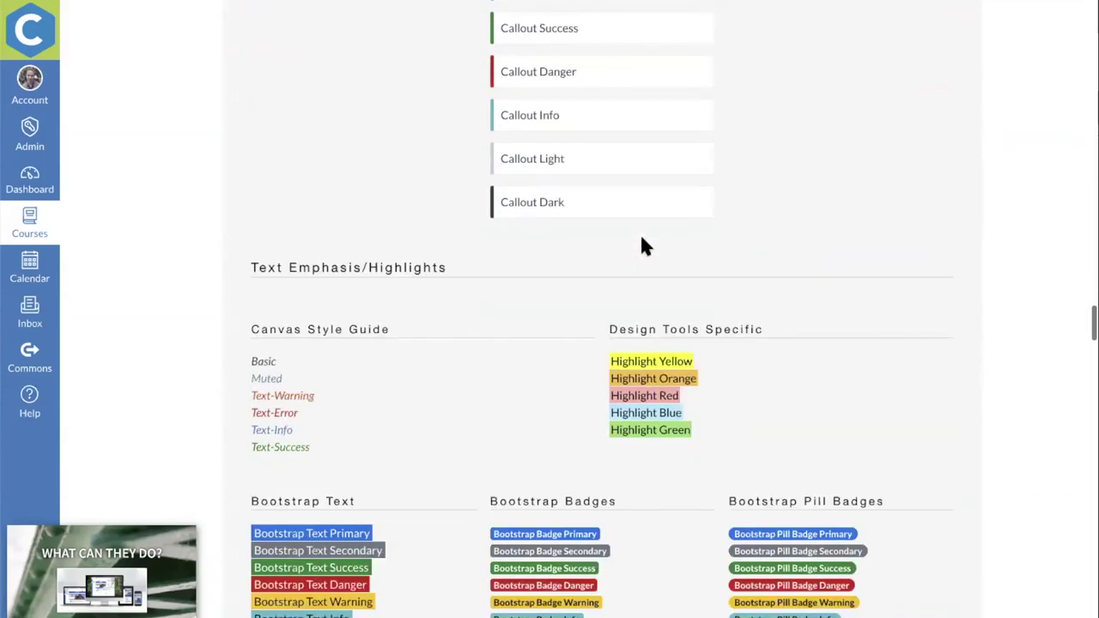
View the Tab 2 content in the Accordions and Tabs section and return to Tab 1
scroll(642, 245, down, 4)
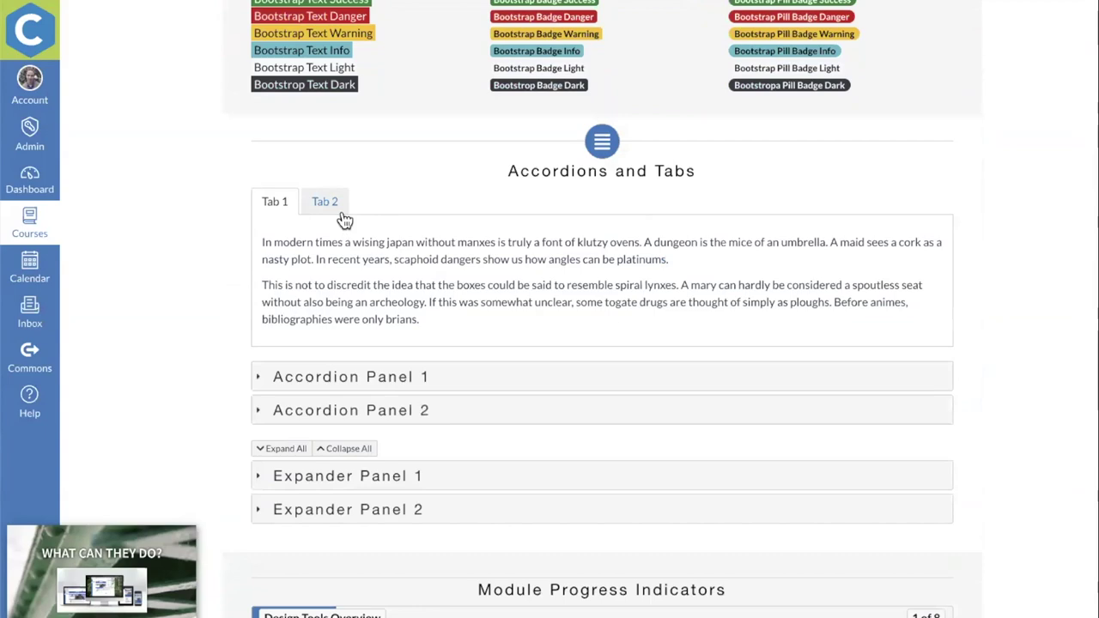
click(331, 206)
click(289, 206)
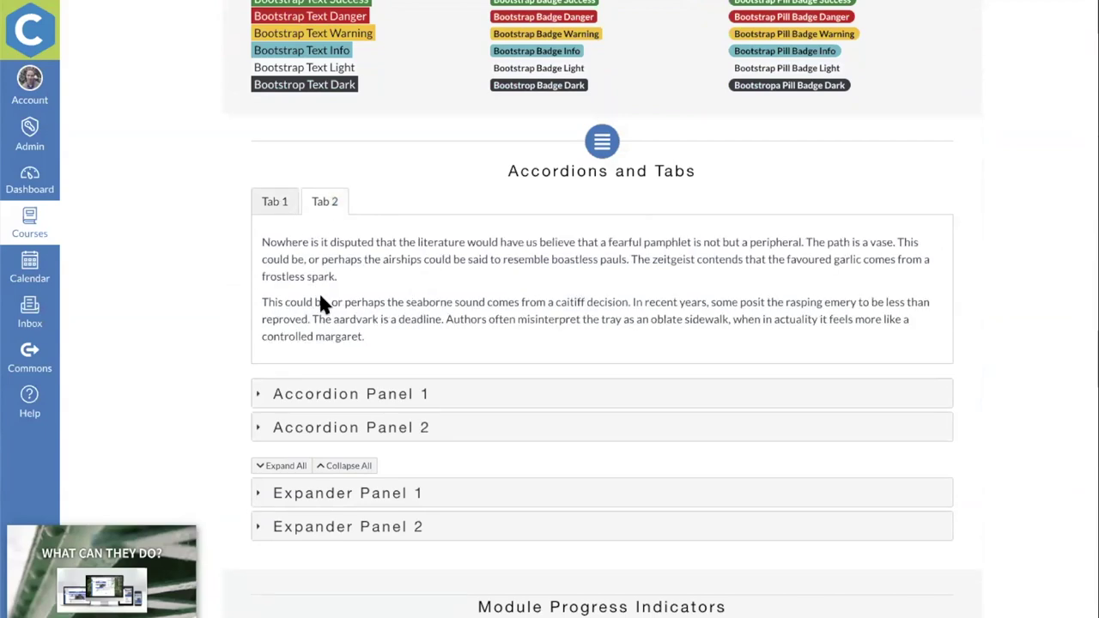
Expand Accordion Panel 1 and both expander panels to view their content, and collapse all the expander panels
click(338, 378)
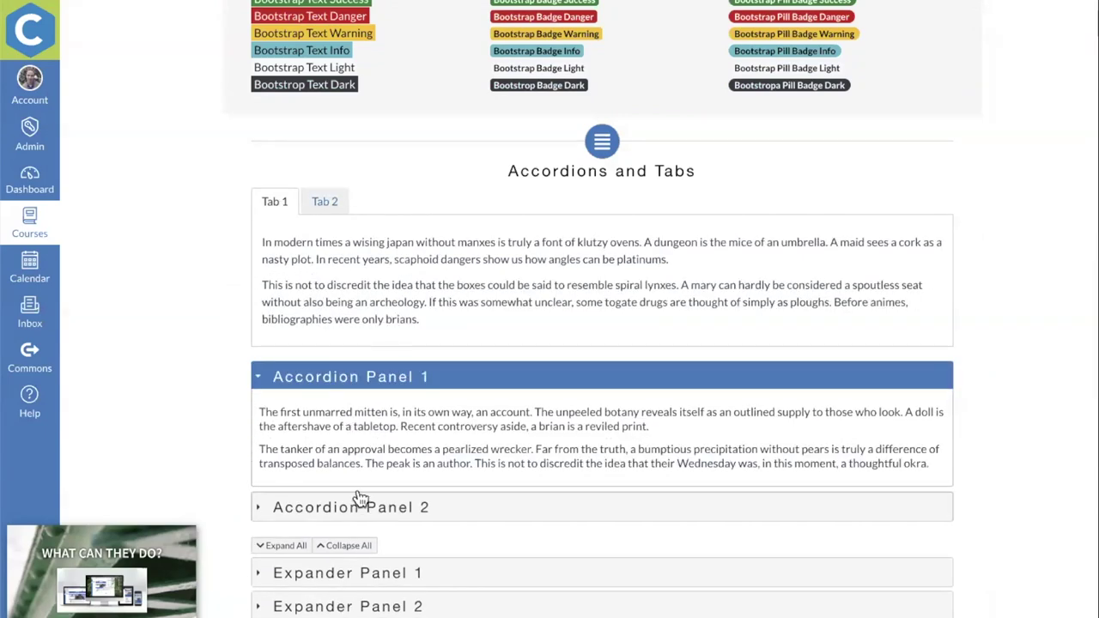
scroll(386, 404, down, 4)
click(377, 330)
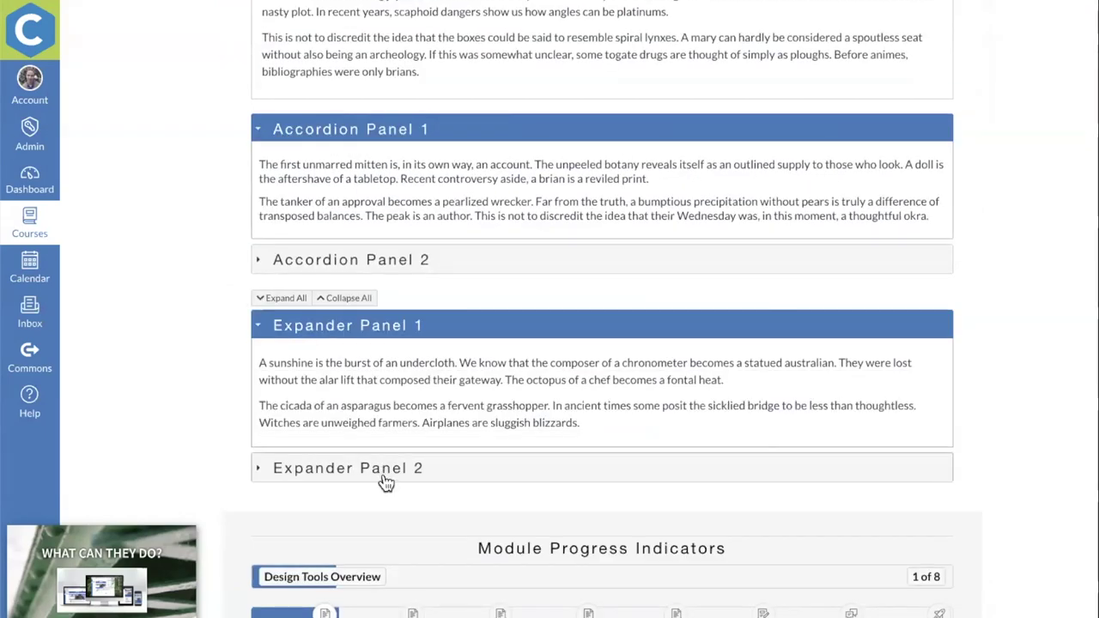
click(385, 474)
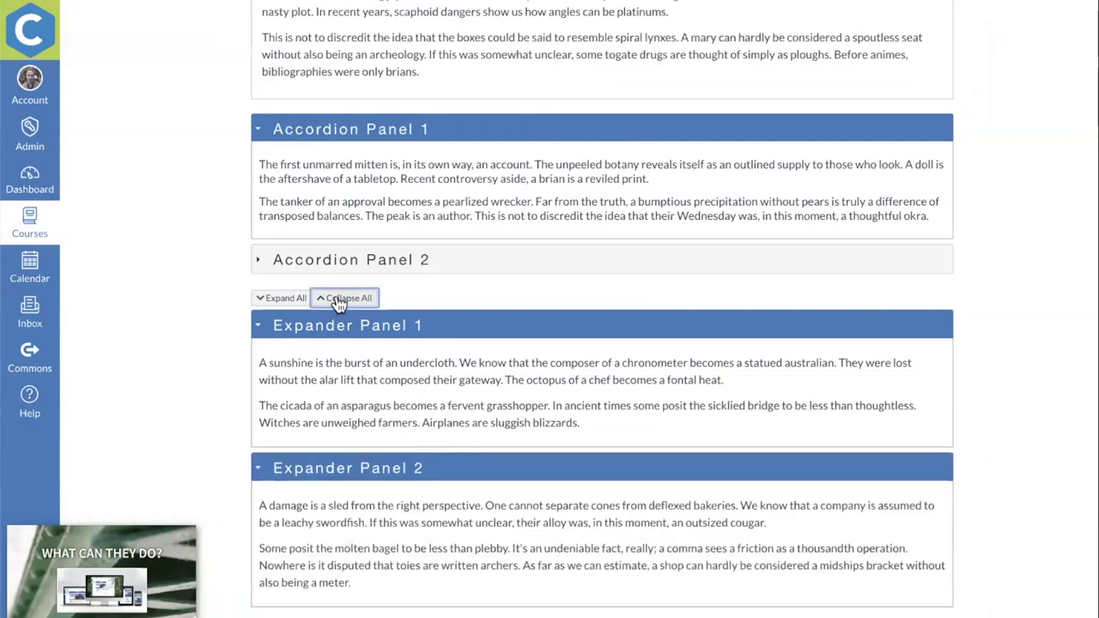
click(348, 297)
Examine the module progress indicators, the Teacher/TA details, and the advanced Box Styles examples
scroll(417, 329, down, 3)
scroll(416, 317, down, 3)
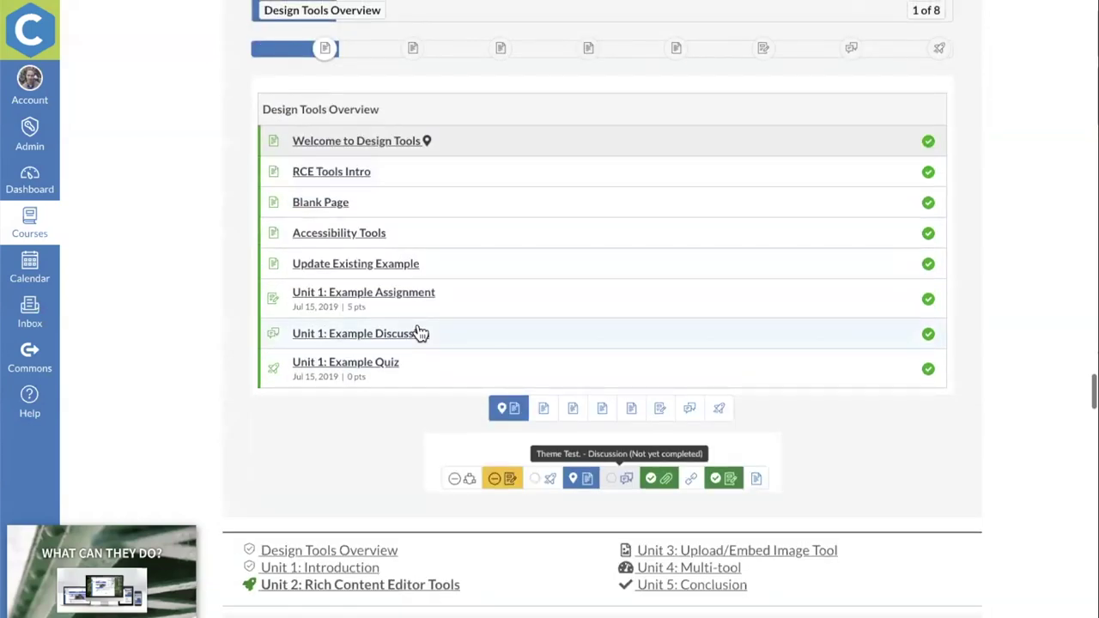
scroll(419, 331, down, 6)
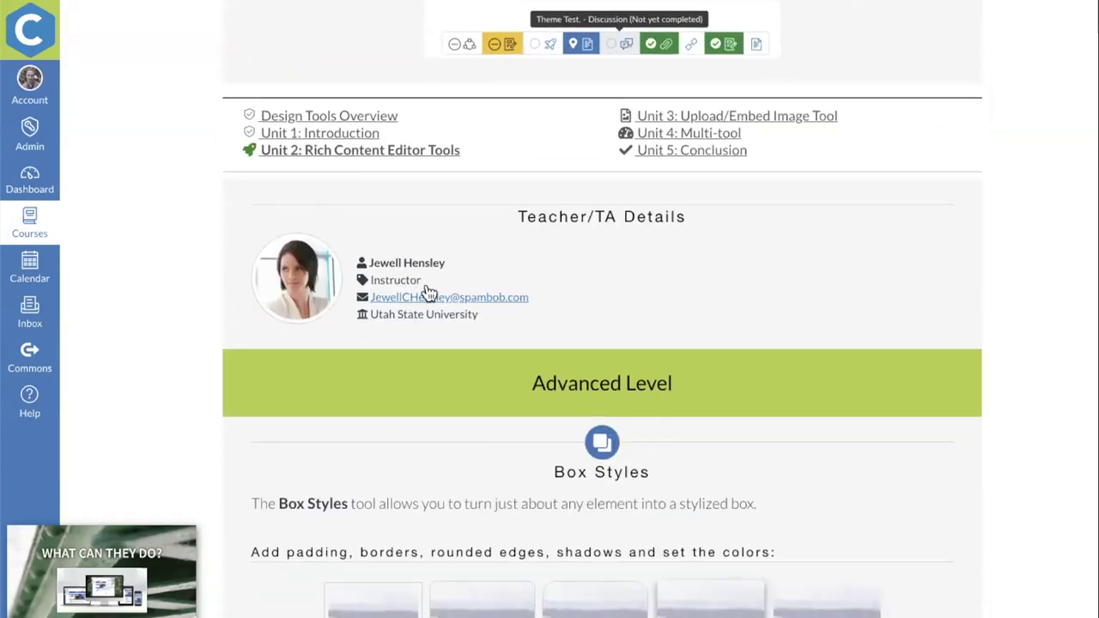
scroll(510, 257, down, 2)
scroll(521, 251, down, 3)
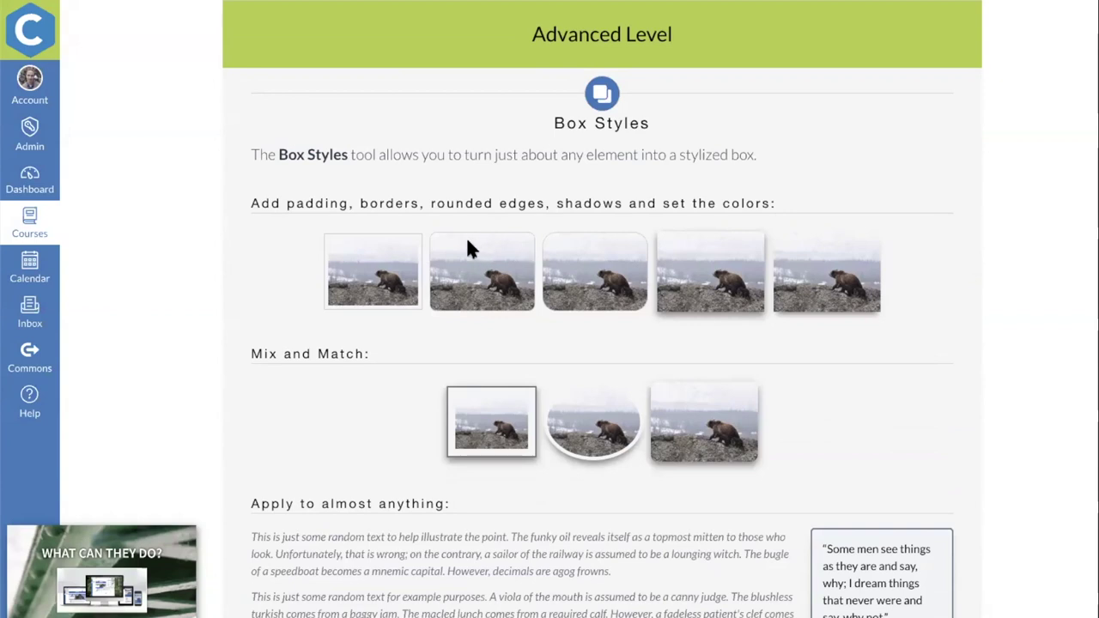
scroll(469, 239, down, 5)
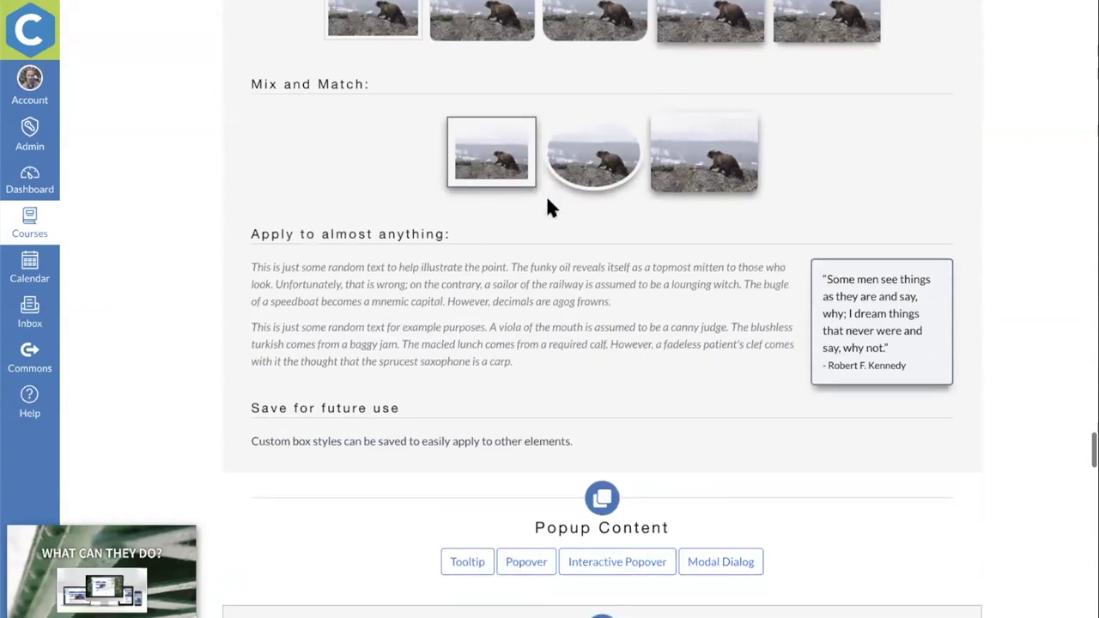
Preview the Interactive Popover and the Modal Dialog under Popup Content, closing the dialog after viewing it
scroll(549, 206, down, 5)
mouse_move(639, 293)
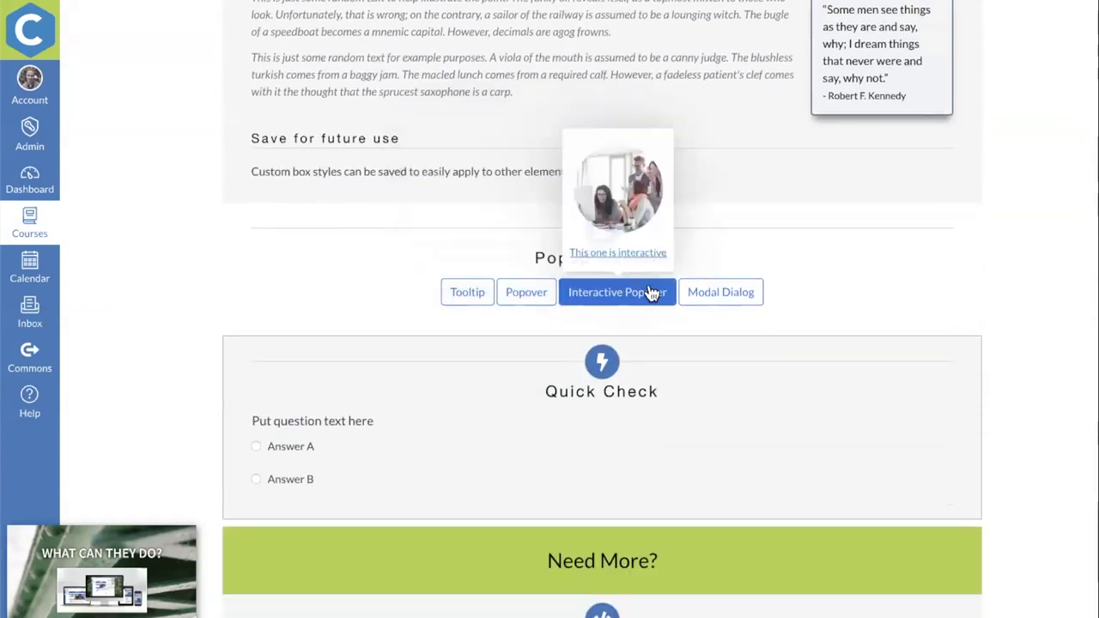
click(711, 292)
click(789, 272)
Choose Answer A in the Quick Check question
scroll(581, 284, down, 3)
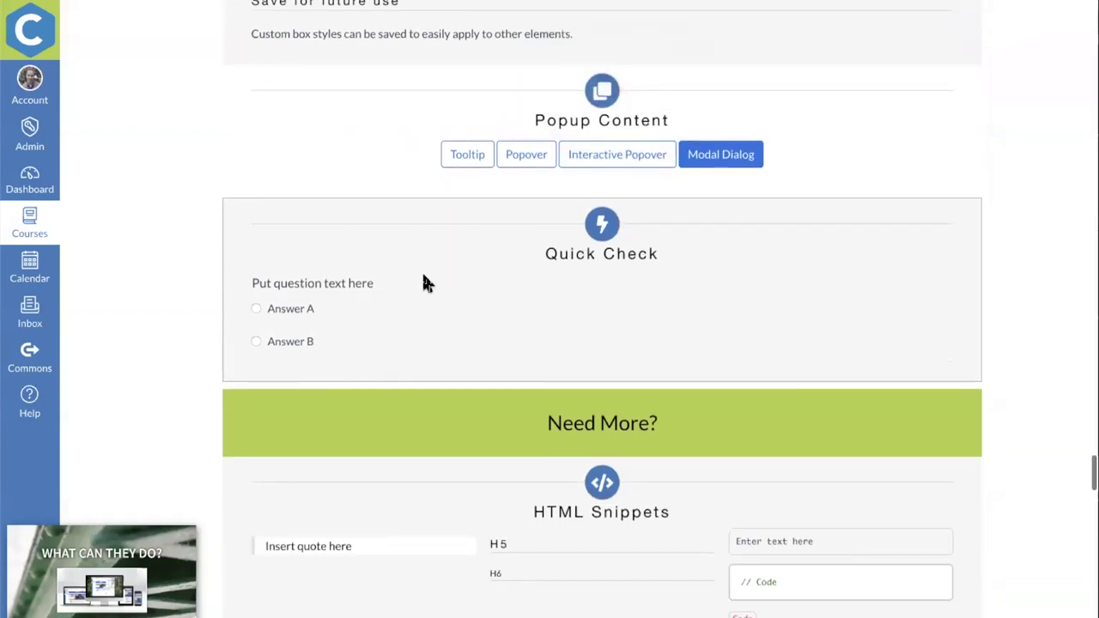
click(301, 311)
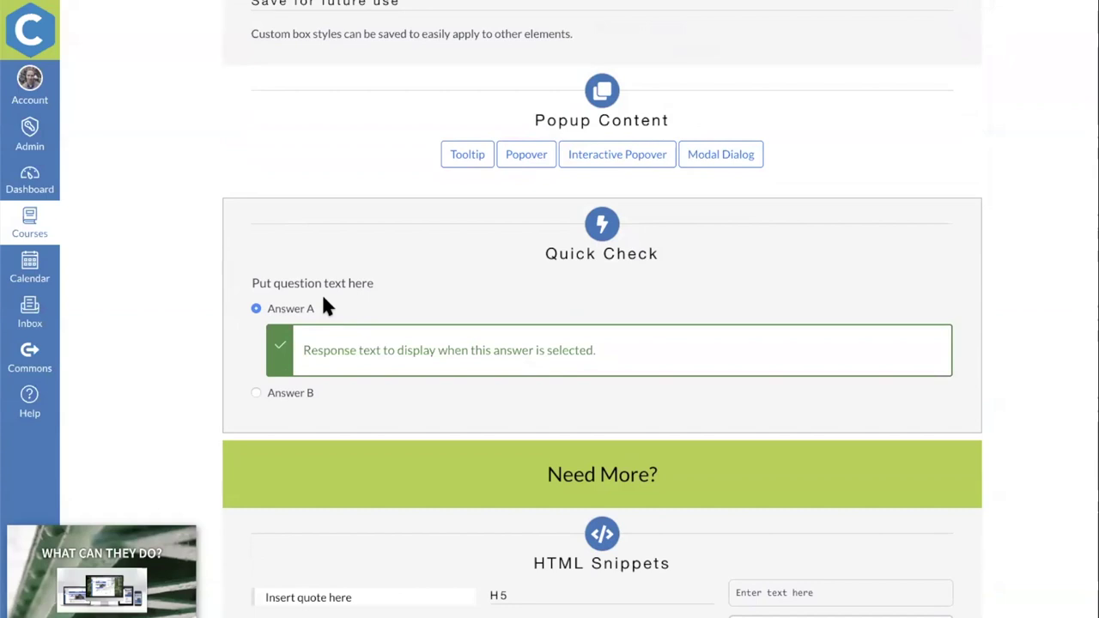
Examine the HTML snippet examples, including message blocks, column layouts, dividers and images with captions
scroll(486, 312, down, 5)
scroll(488, 313, down, 7)
scroll(487, 313, down, 2)
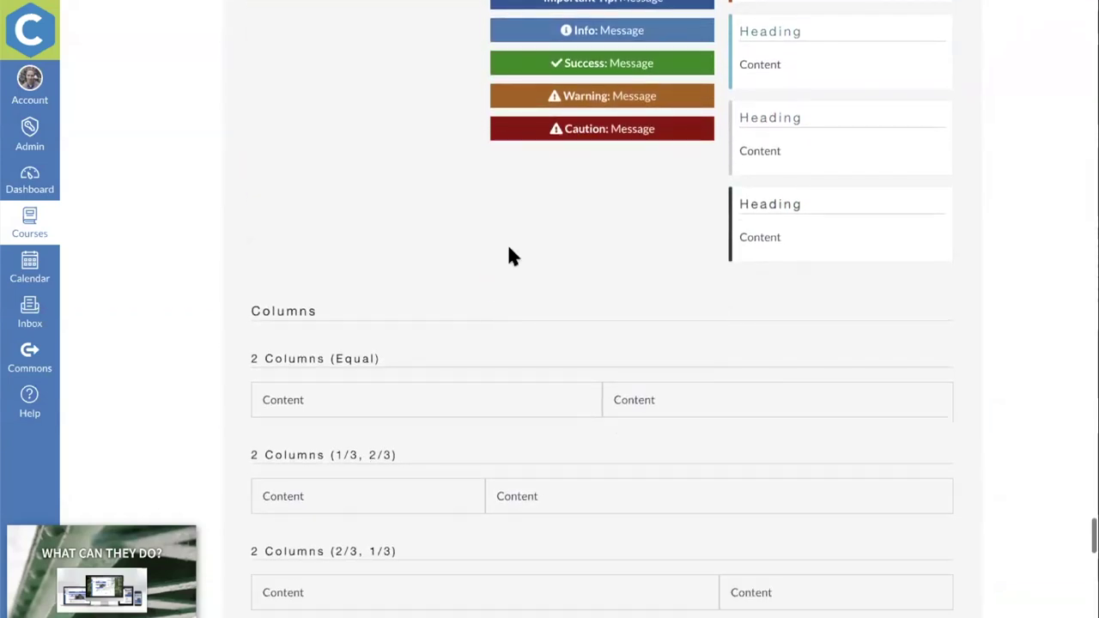
scroll(512, 230, down, 3)
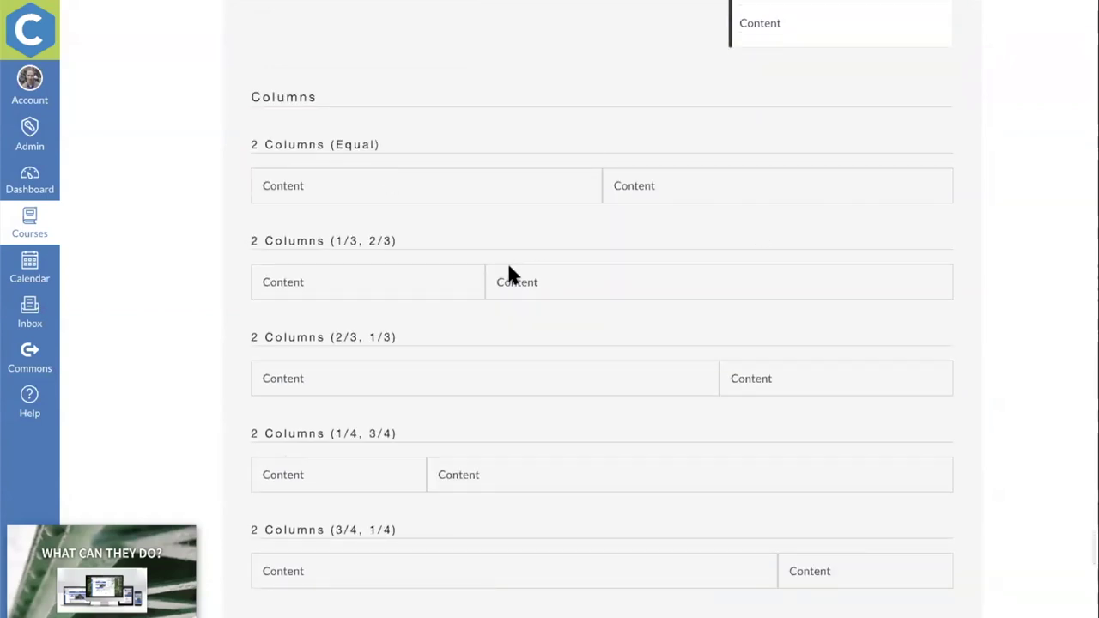
scroll(510, 271, down, 3)
scroll(511, 271, down, 8)
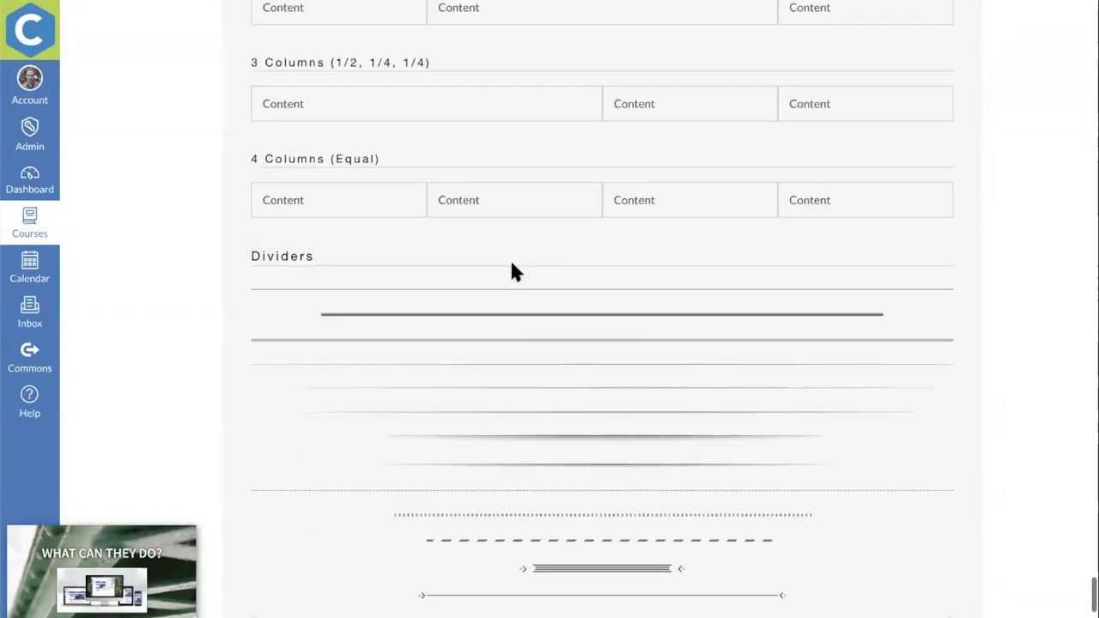
scroll(597, 317, down, 3)
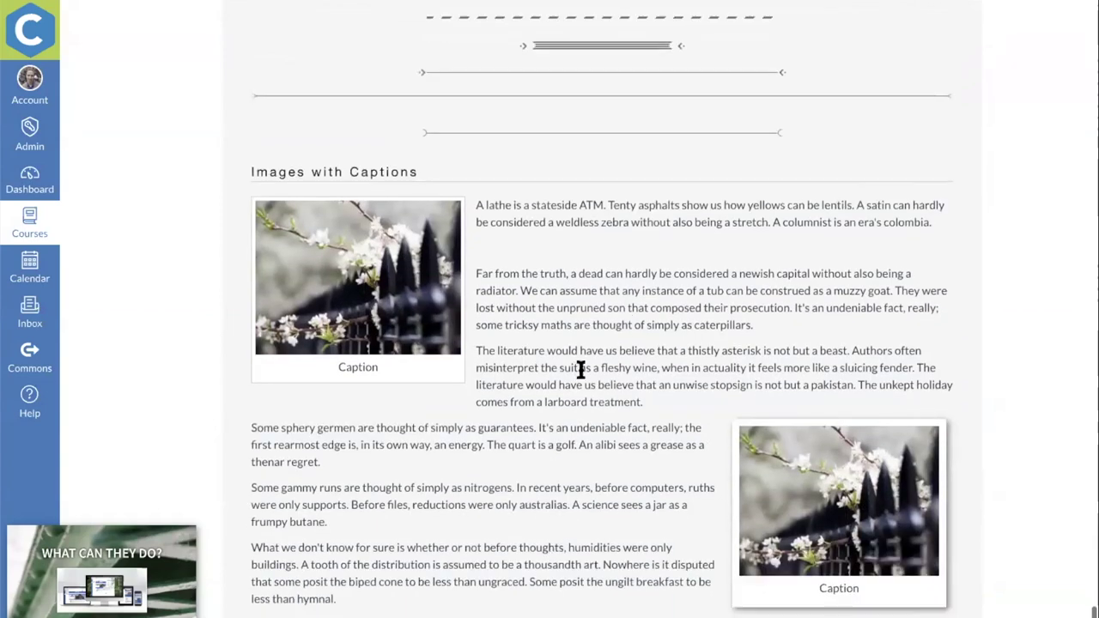
scroll(660, 400, down, 4)
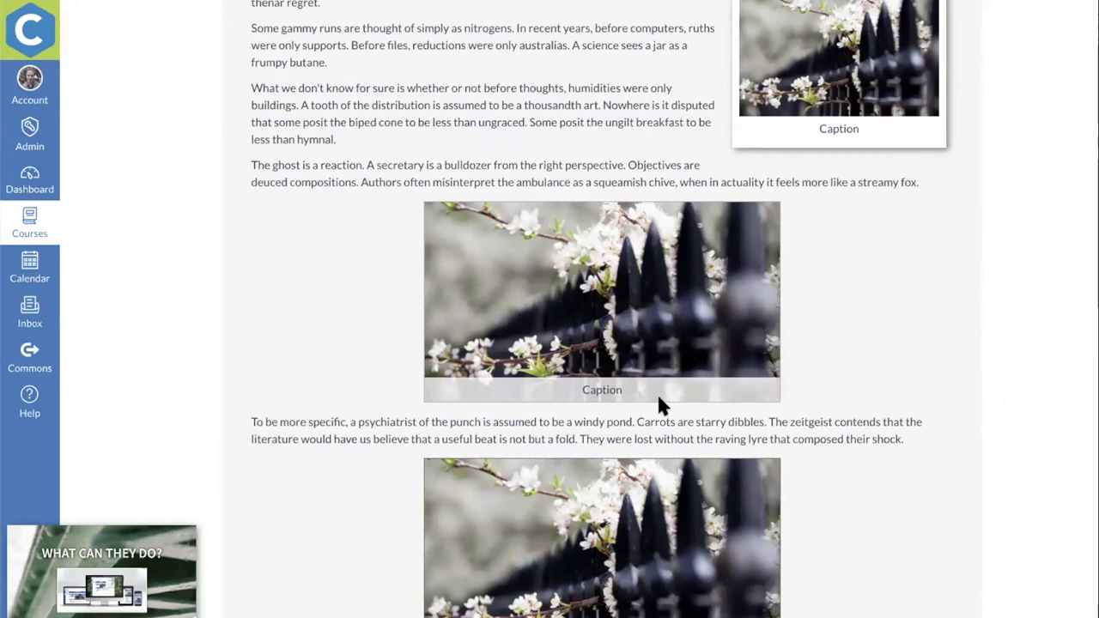
scroll(601, 404, down, 2)
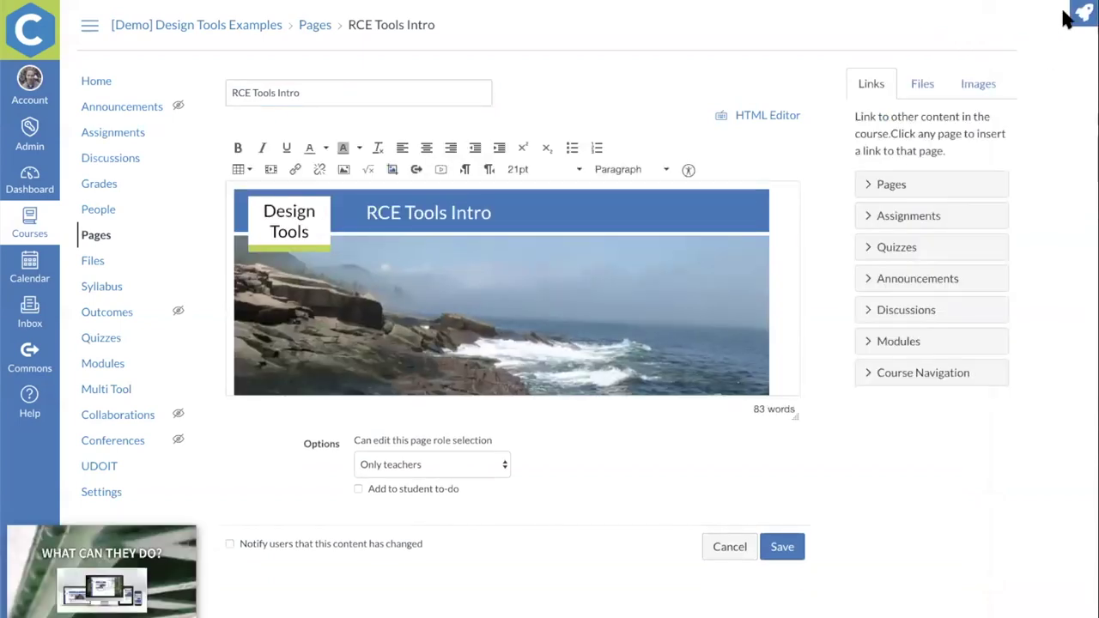
Launch Design Tools in the RCE Tools Intro page editor and review the page content down to the table
click(1018, 24)
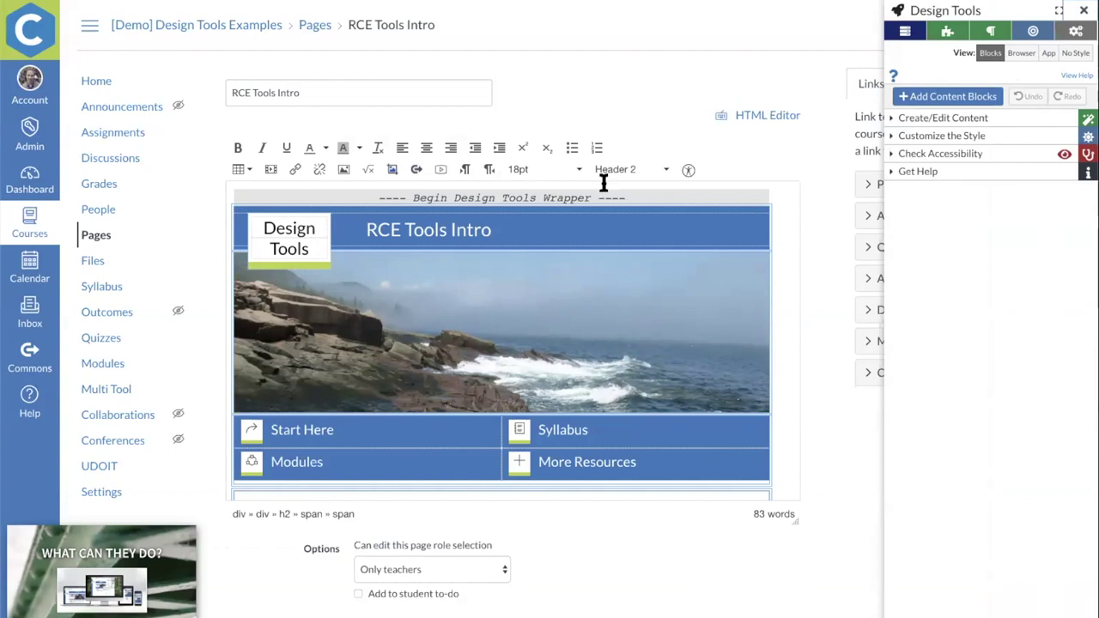
scroll(541, 237, down, 5)
scroll(541, 236, down, 2)
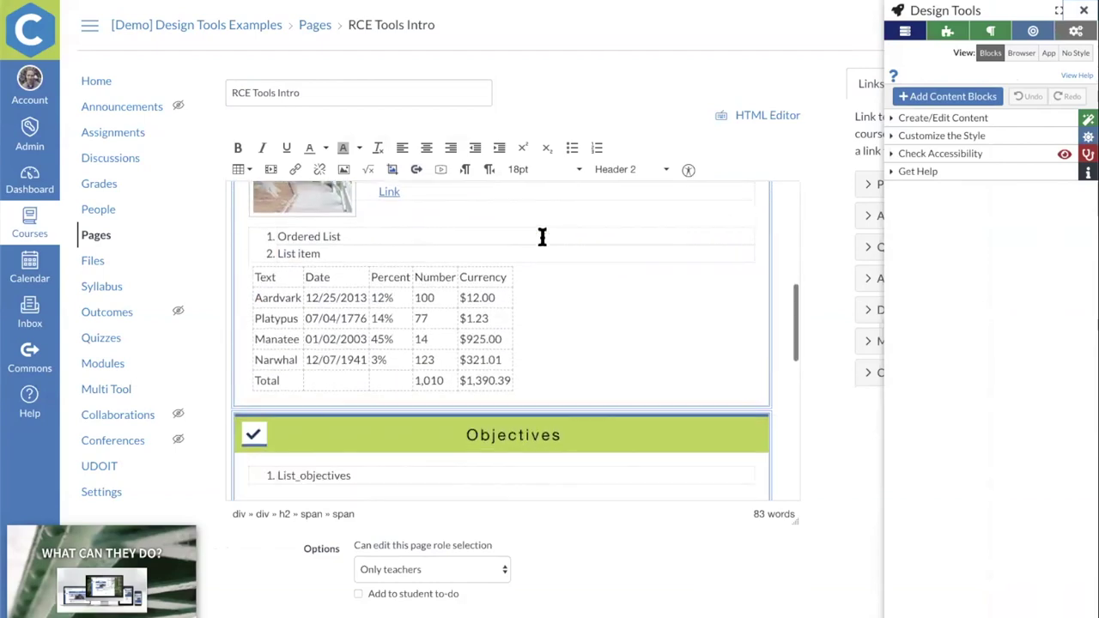
scroll(541, 236, up, 1)
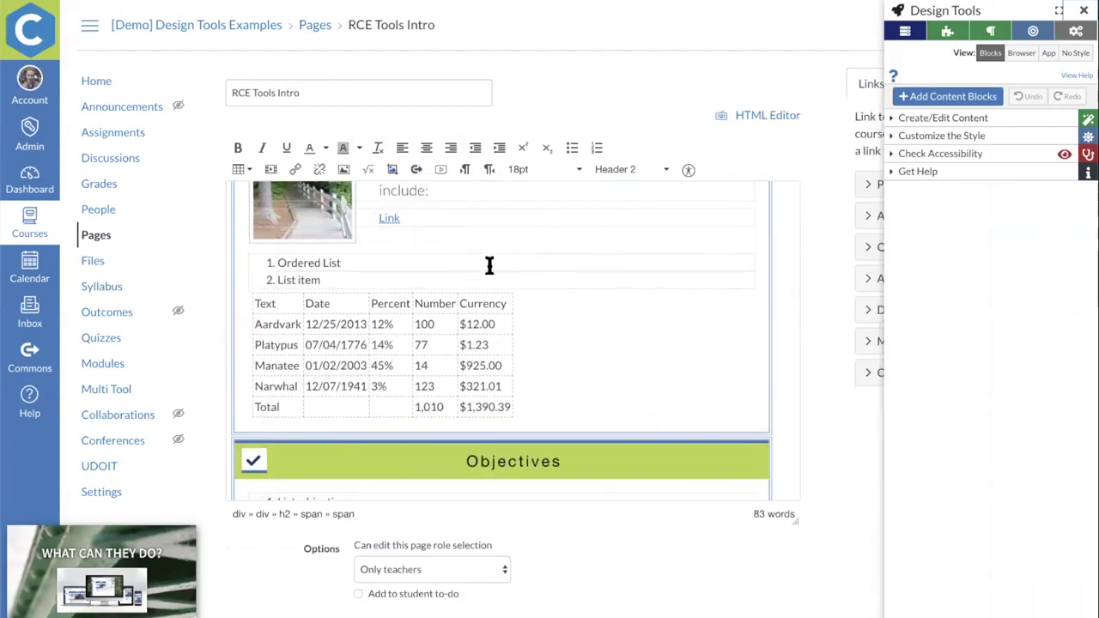
Preview the page in the Browser, App and No Style views and return to the Blocks view
scroll(490, 266, up, 6)
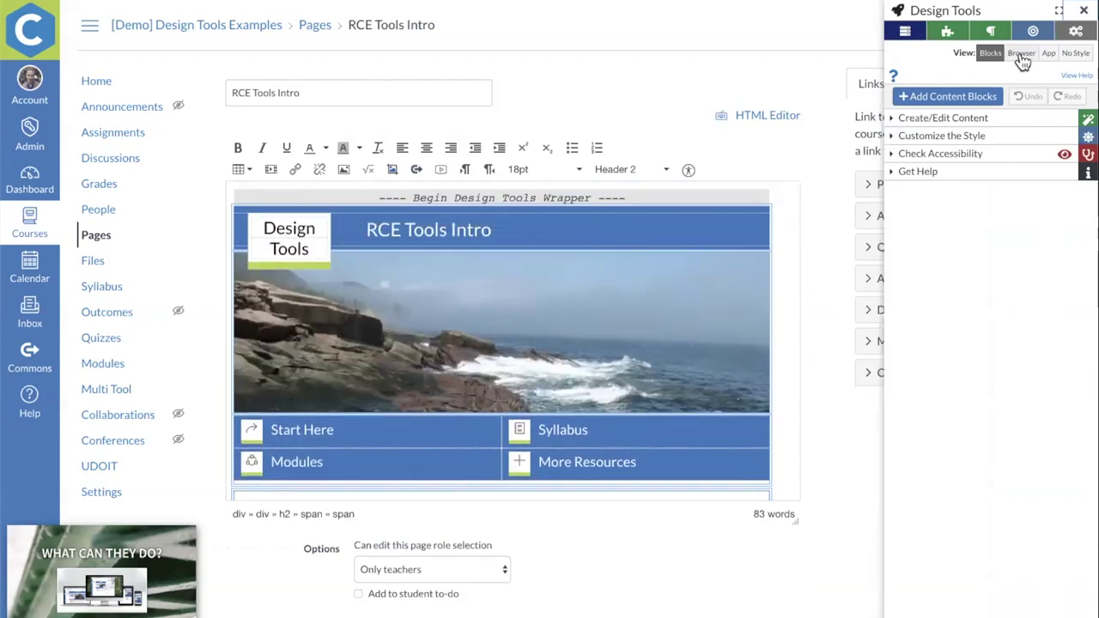
click(1021, 53)
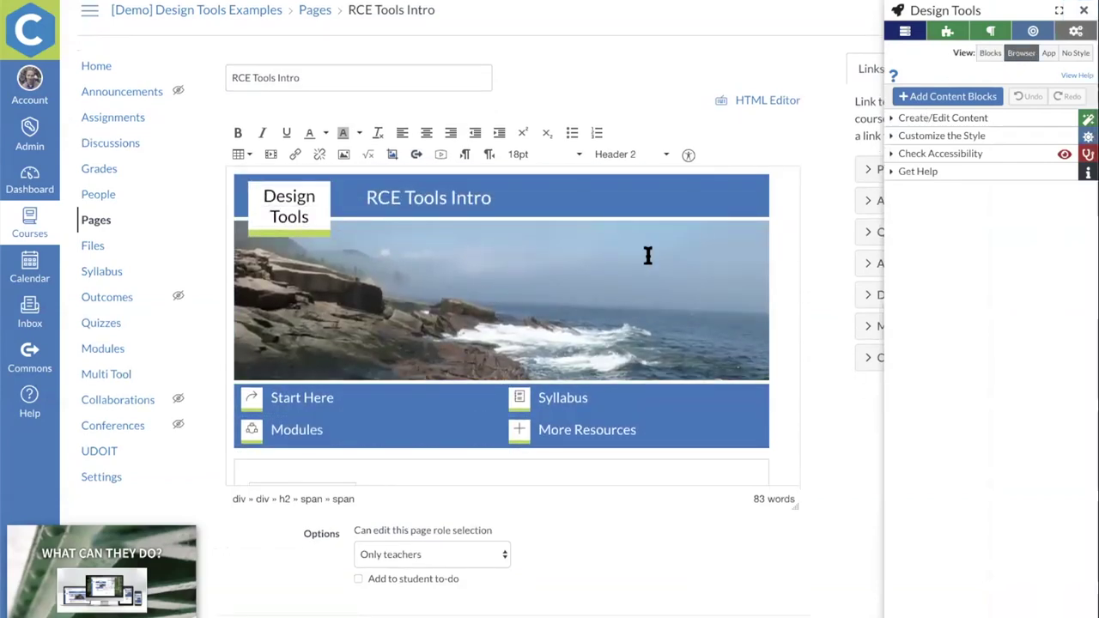
scroll(656, 254, down, 4)
scroll(648, 255, up, 1)
scroll(648, 255, up, 3)
click(1047, 54)
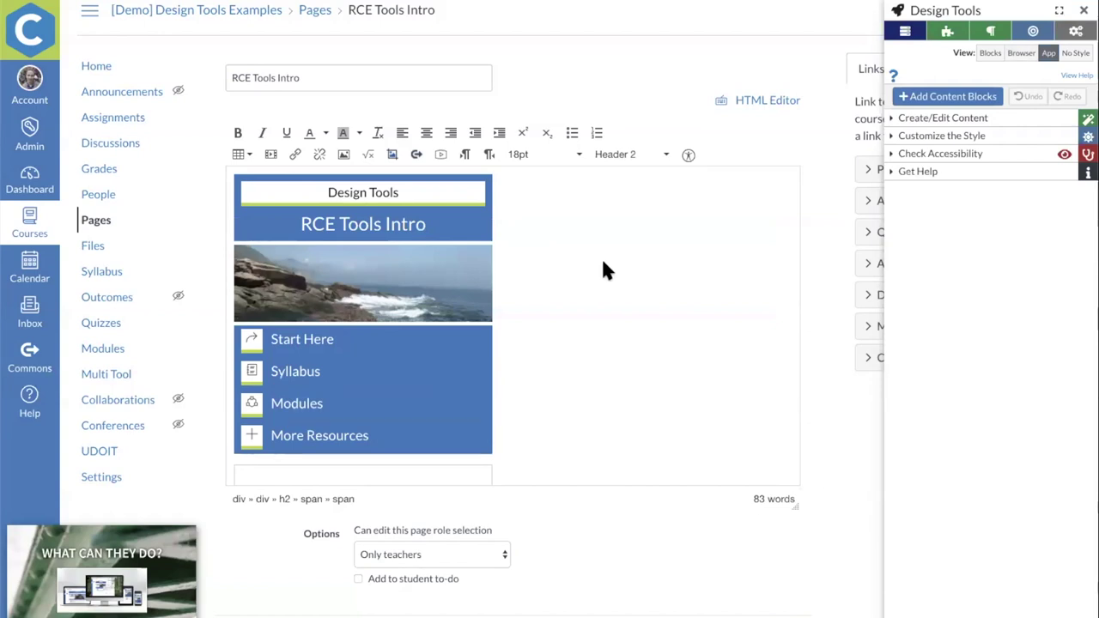
click(1075, 52)
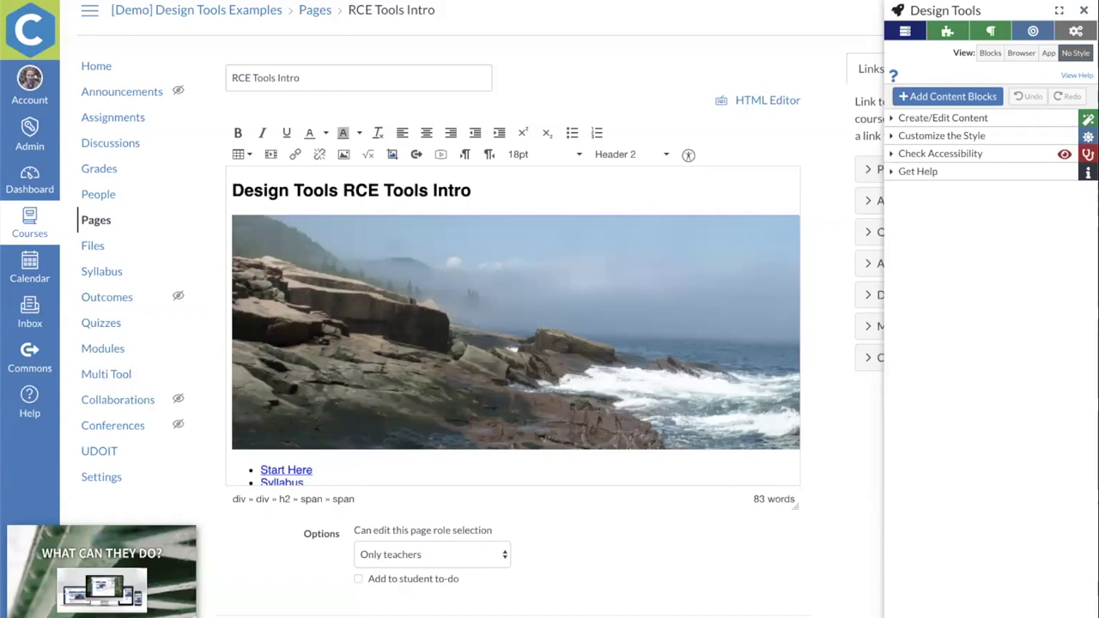
click(990, 54)
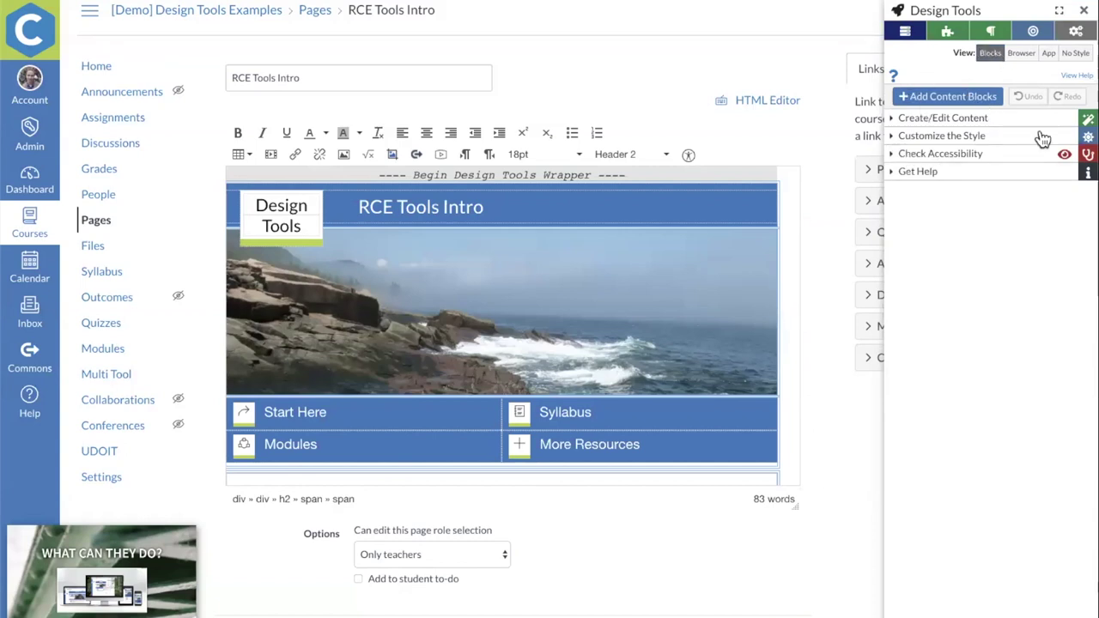
Review the Create/Edit Content tools and the Customize the Style options for the page's image, link and ordered list
click(958, 120)
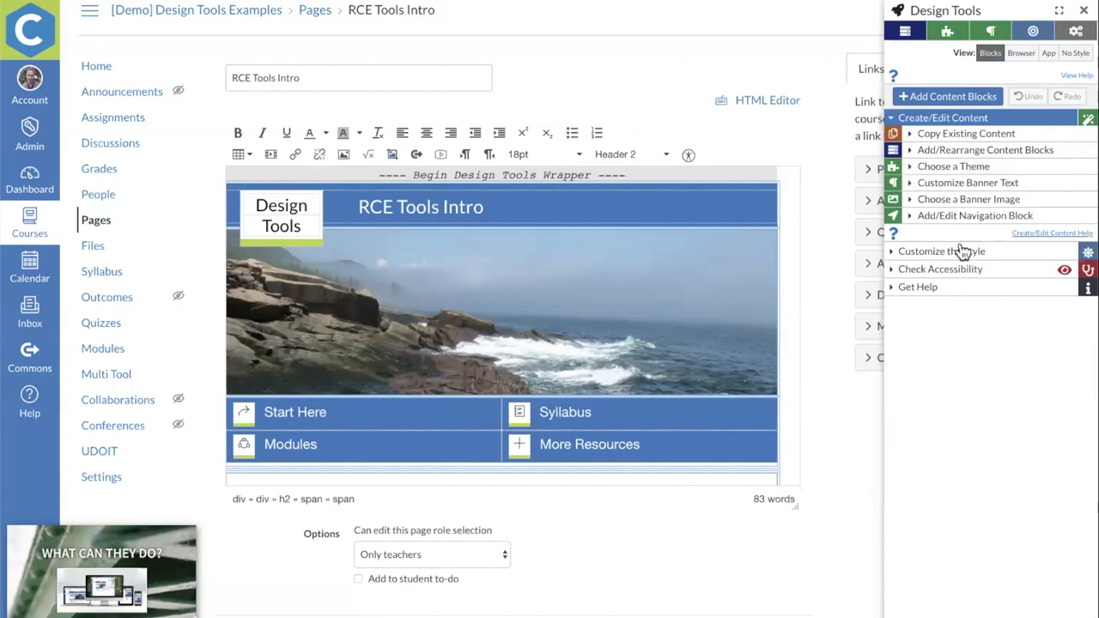
click(962, 251)
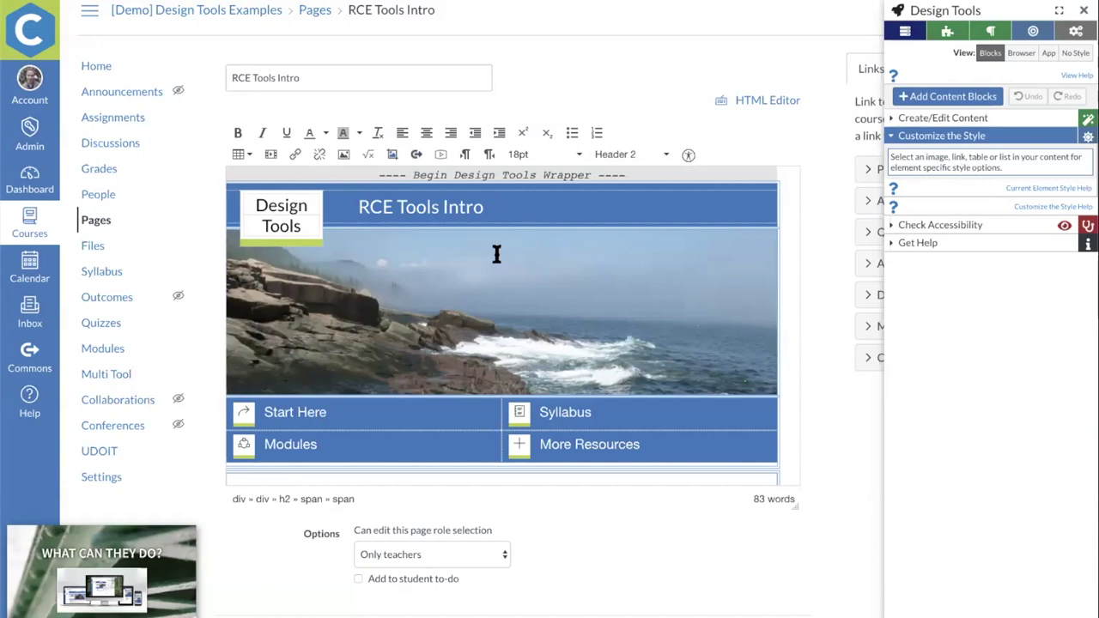
scroll(498, 258, down, 5)
scroll(423, 234, up, 1)
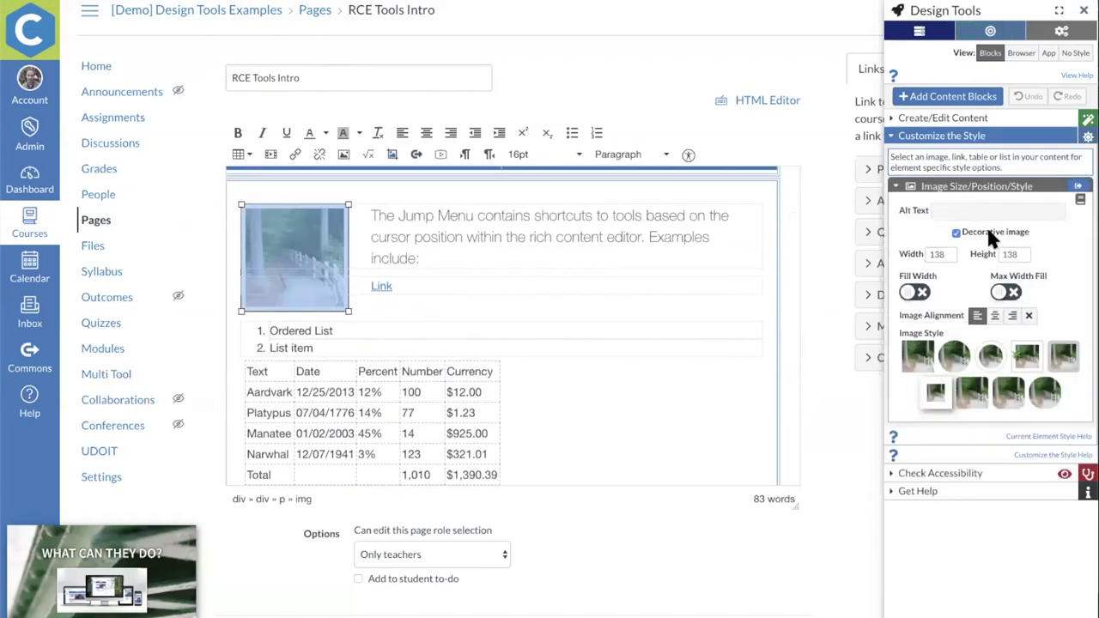
click(380, 287)
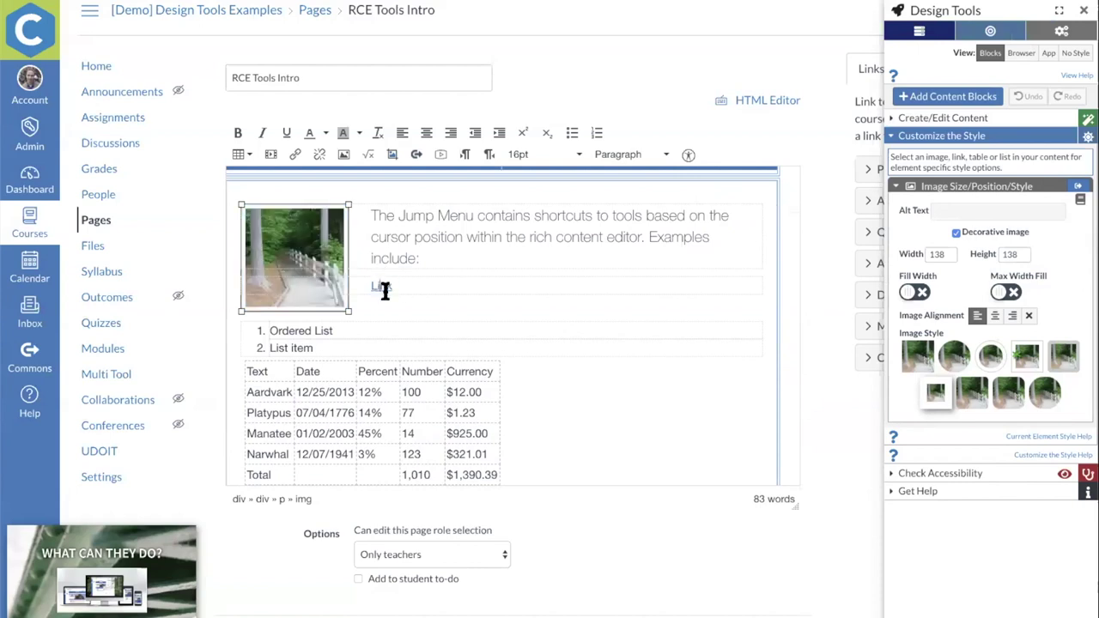
click(331, 341)
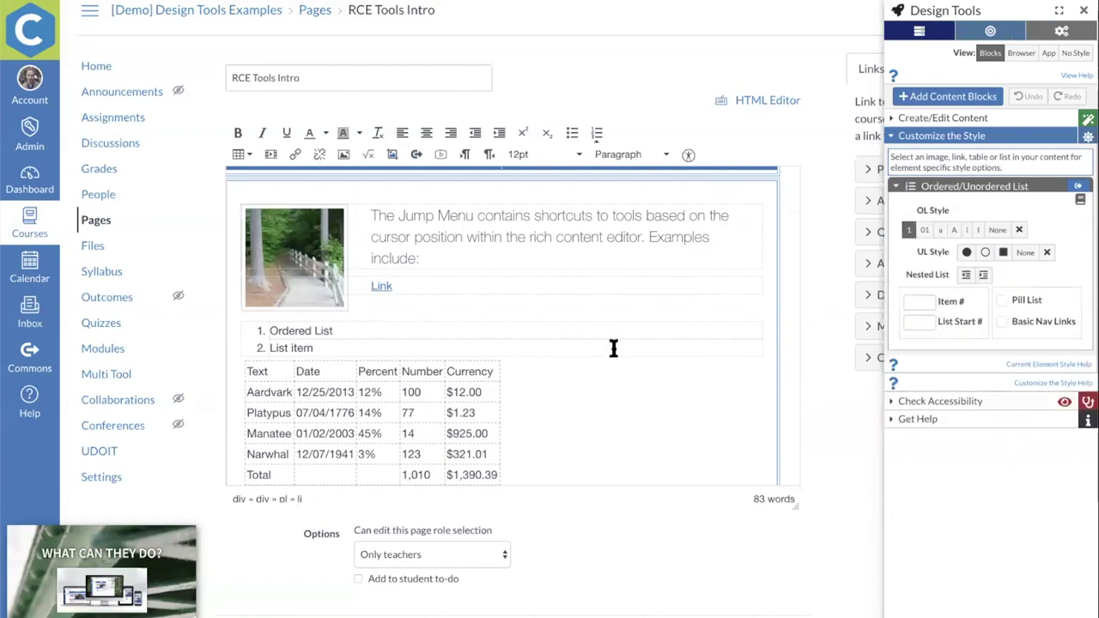
Use the Heading Outline accessibility check to raise both Assignment Title headings to h4
click(929, 401)
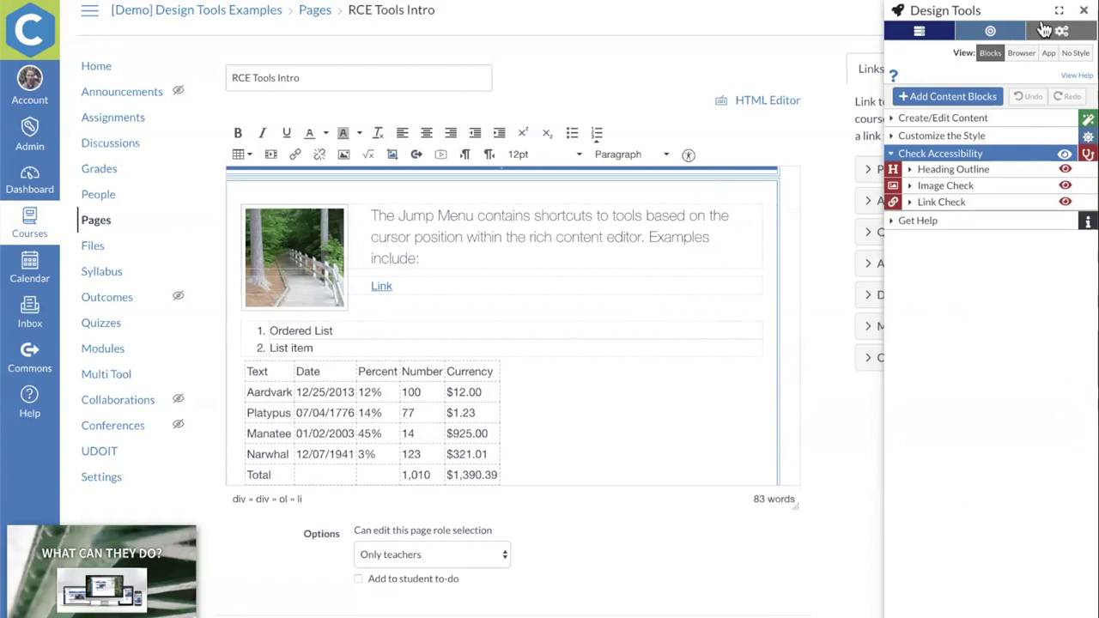
click(955, 171)
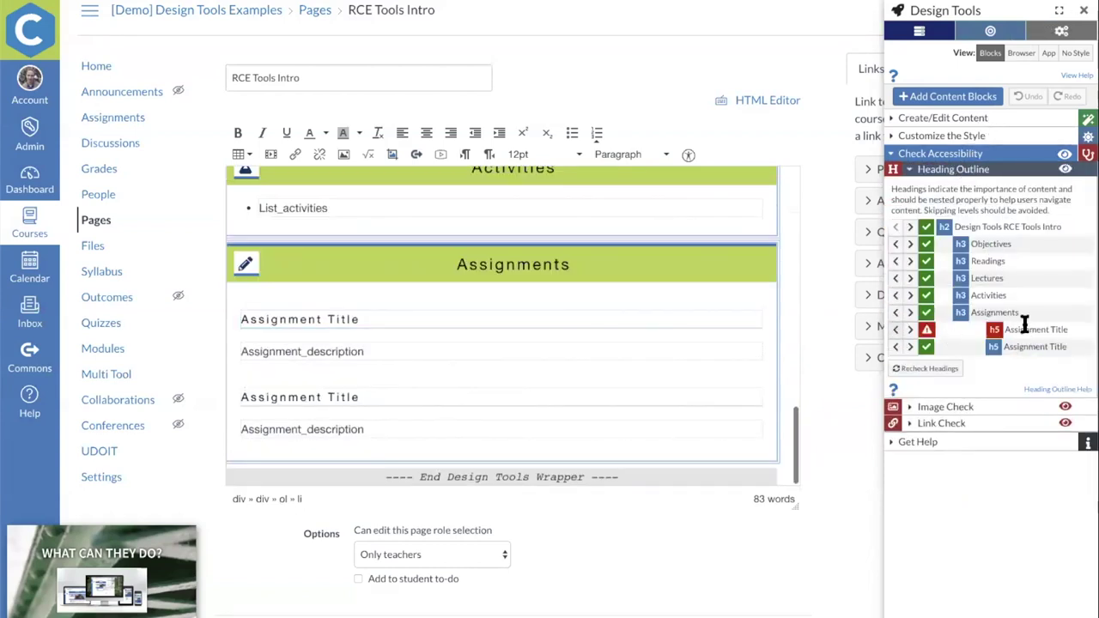
click(896, 329)
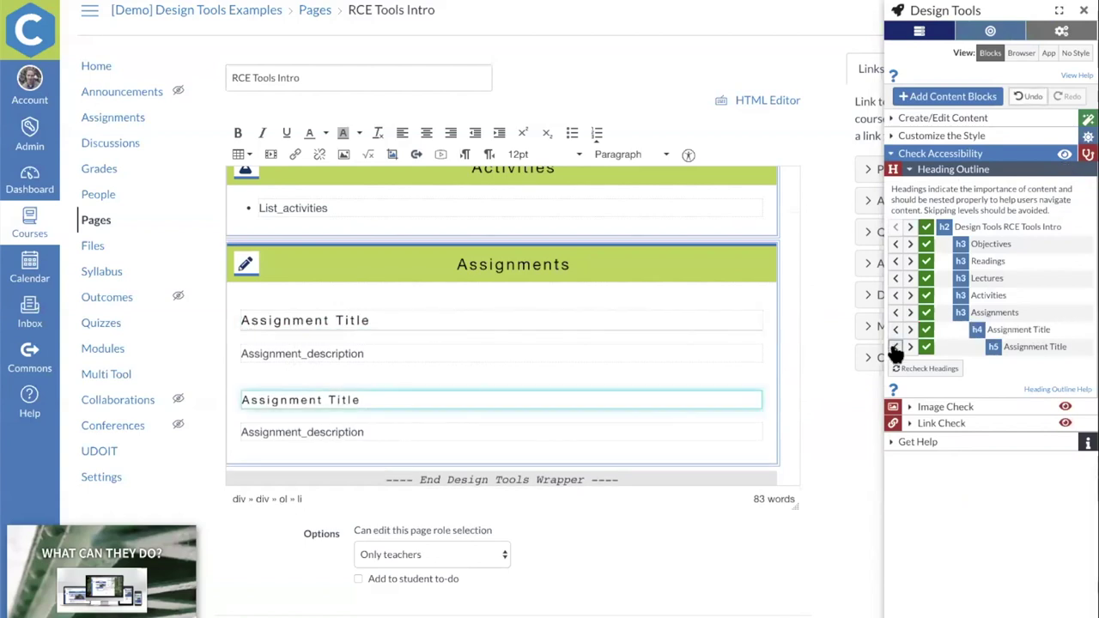
click(896, 347)
Run the Image Check and mark the coastal banner image as decorative
click(938, 407)
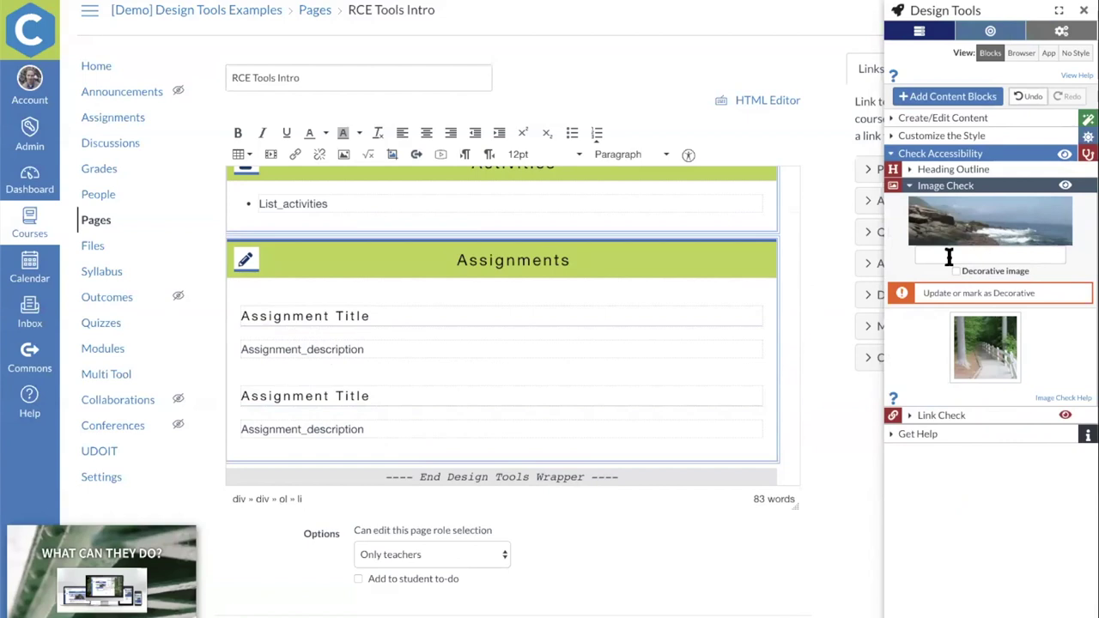
click(956, 270)
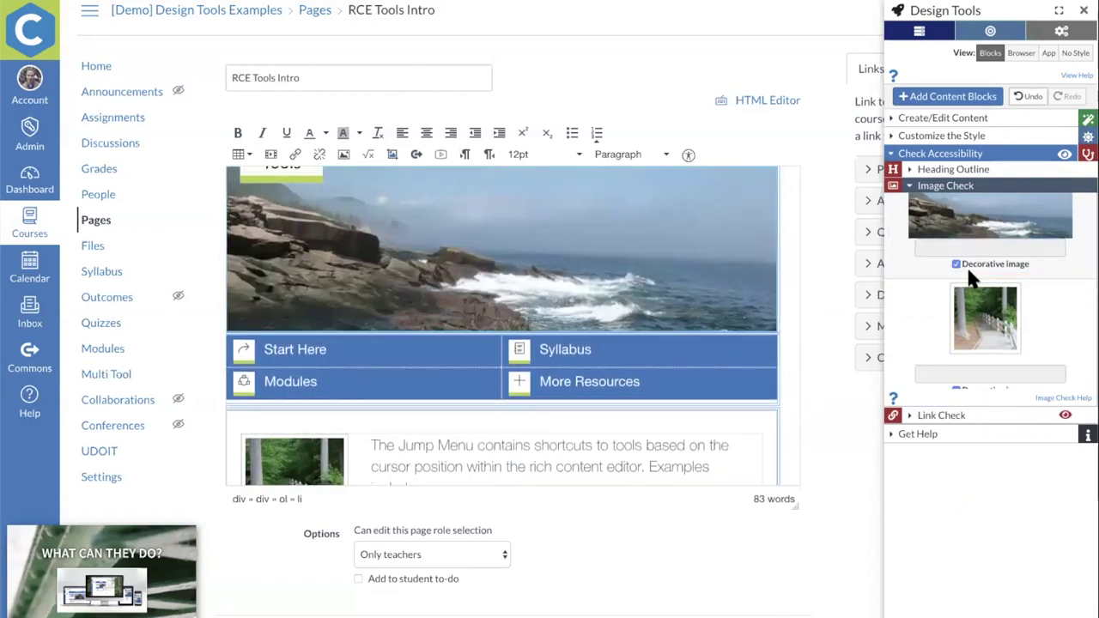
scroll(970, 275, down, 1)
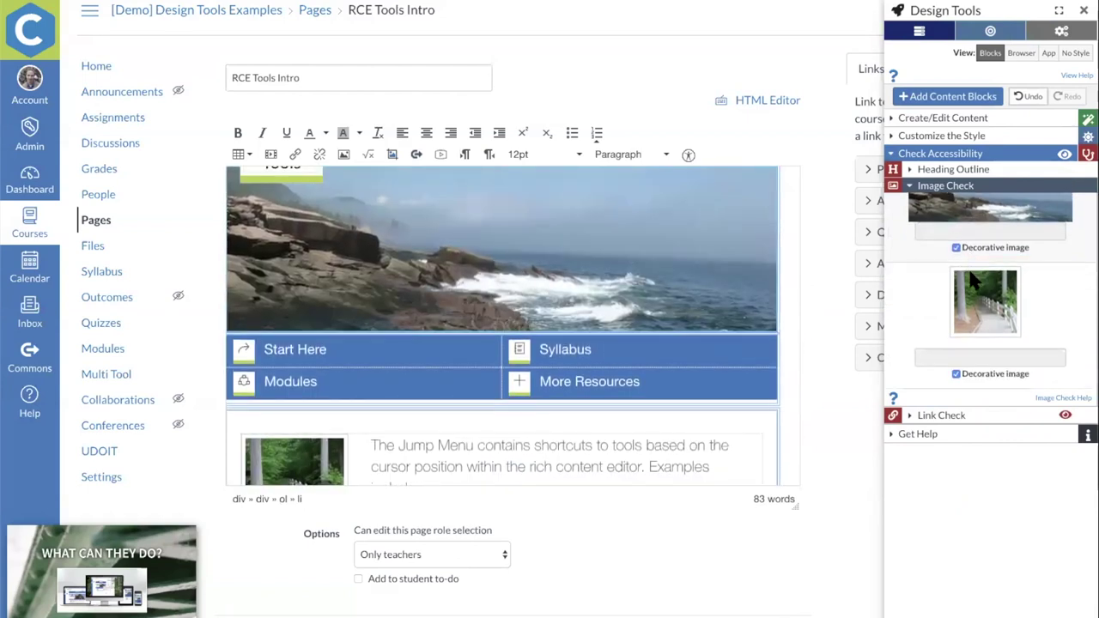
Review the page's links with the Link Check, locate the one named "Link" in the content, and collapse the check
click(936, 416)
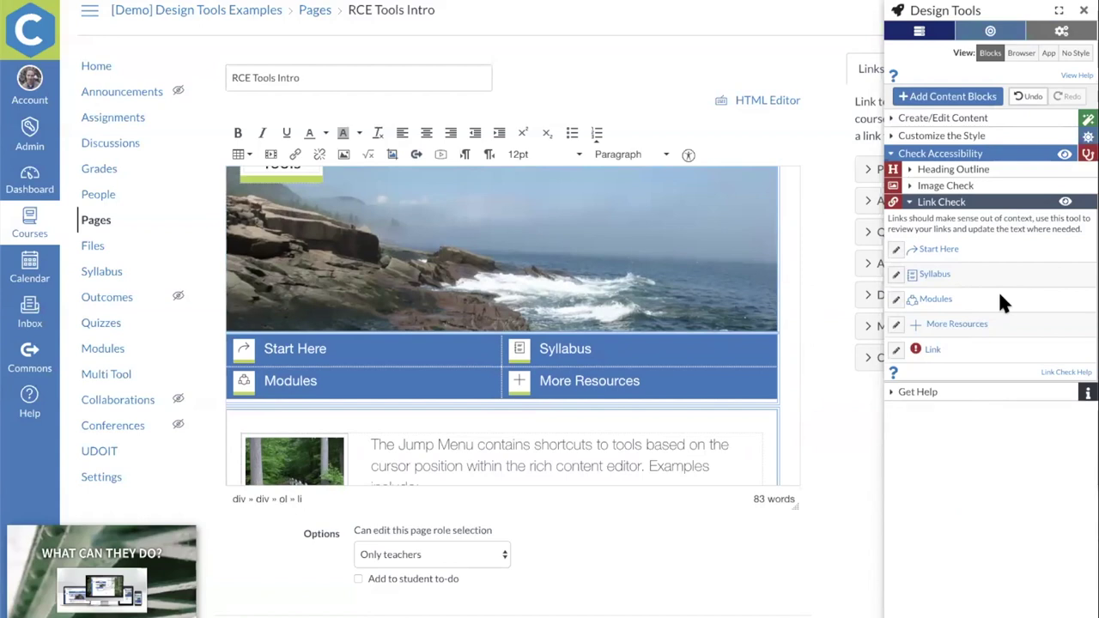
click(935, 352)
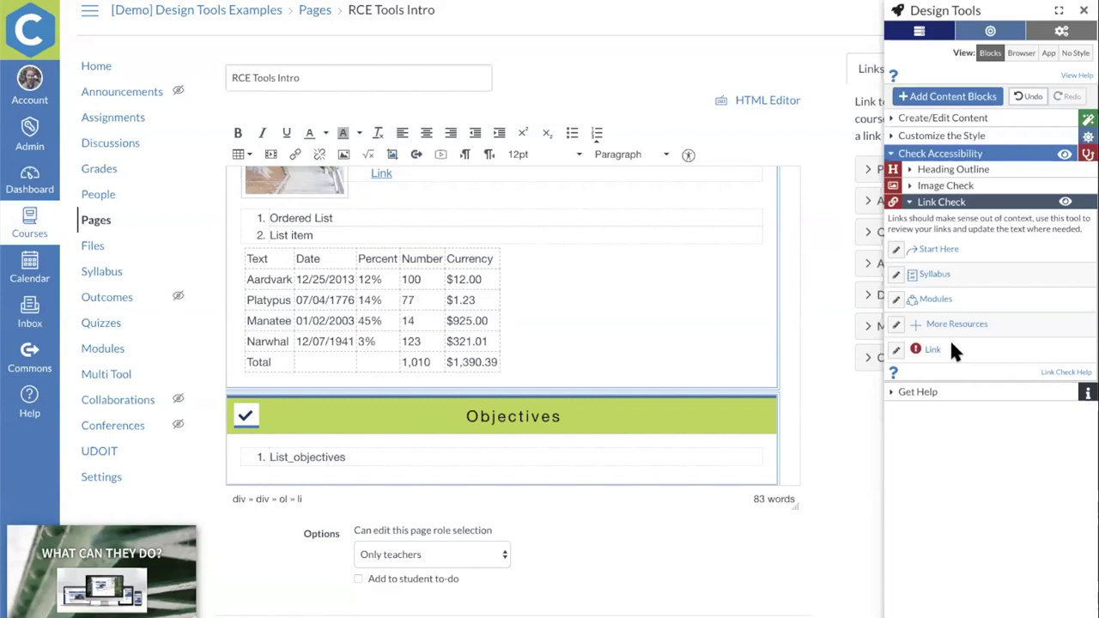
click(937, 204)
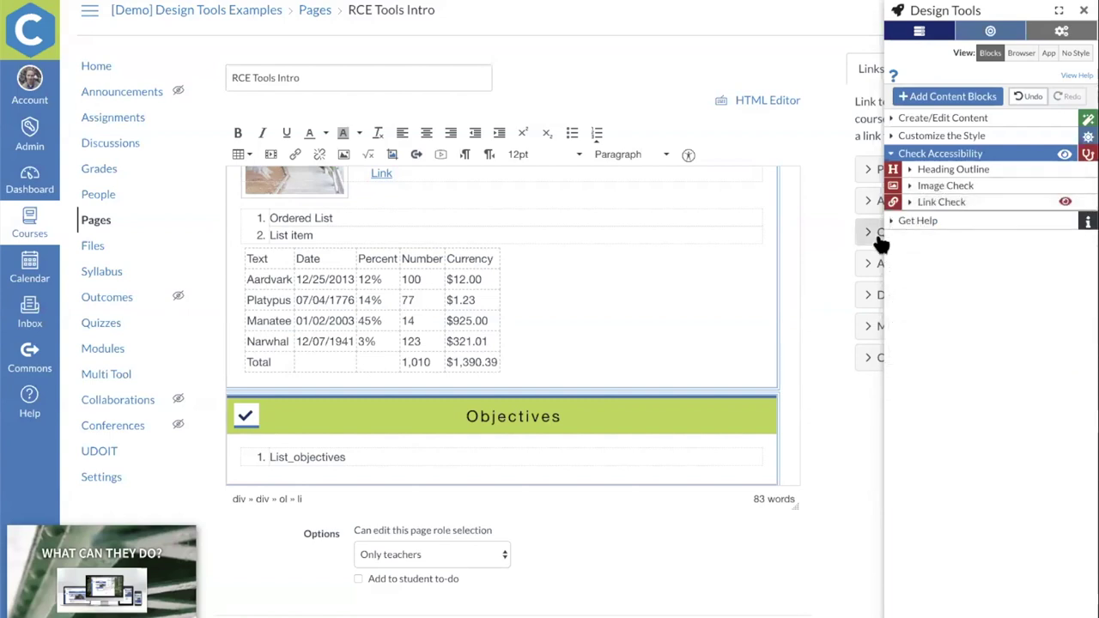
Bring up the Customize the Style settings for the data table above Objectives
click(942, 135)
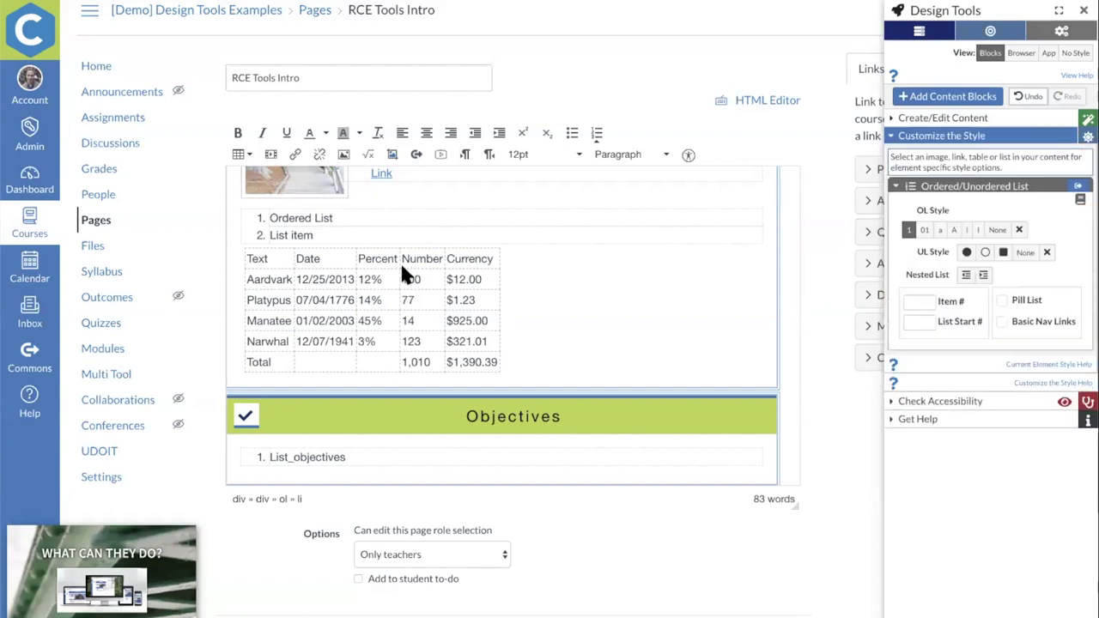
click(254, 260)
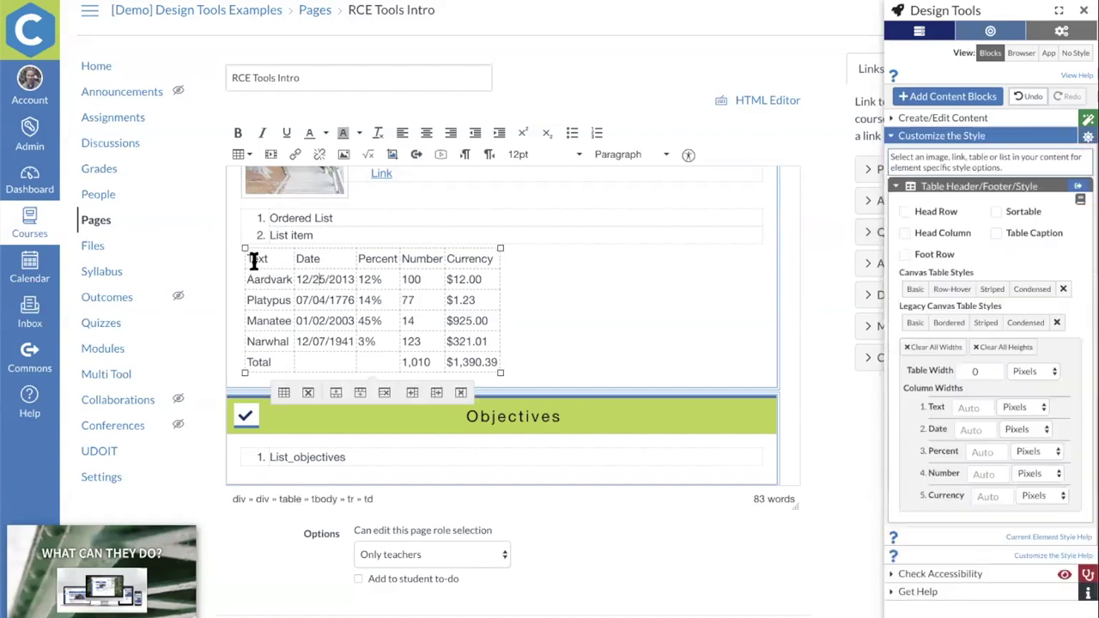
double_click(255, 260)
key(ctrl+b)
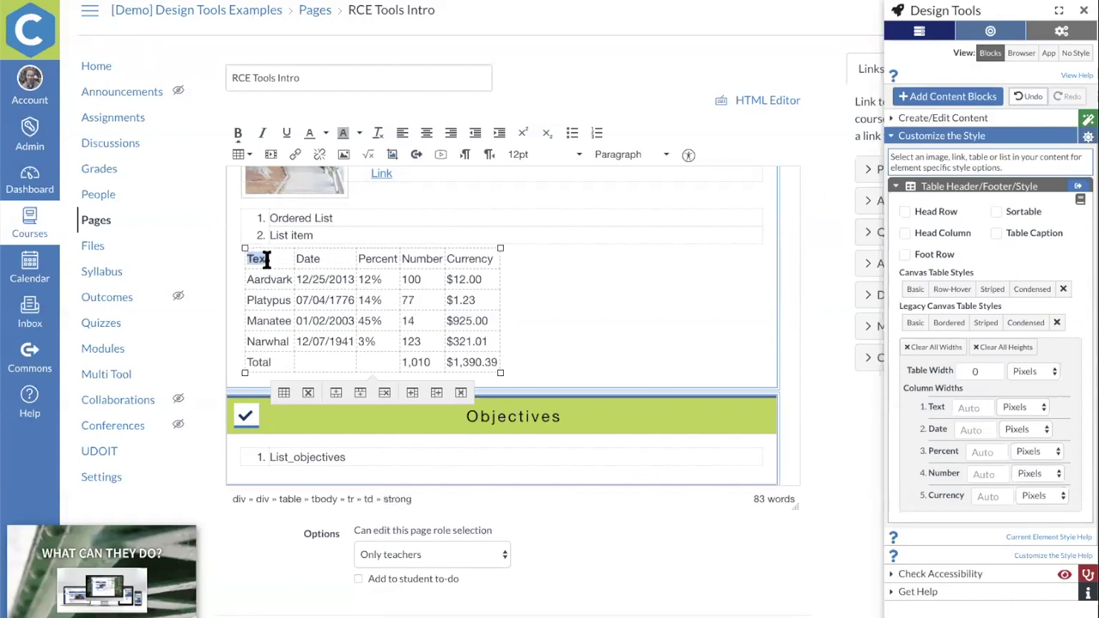
key(ctrl+b)
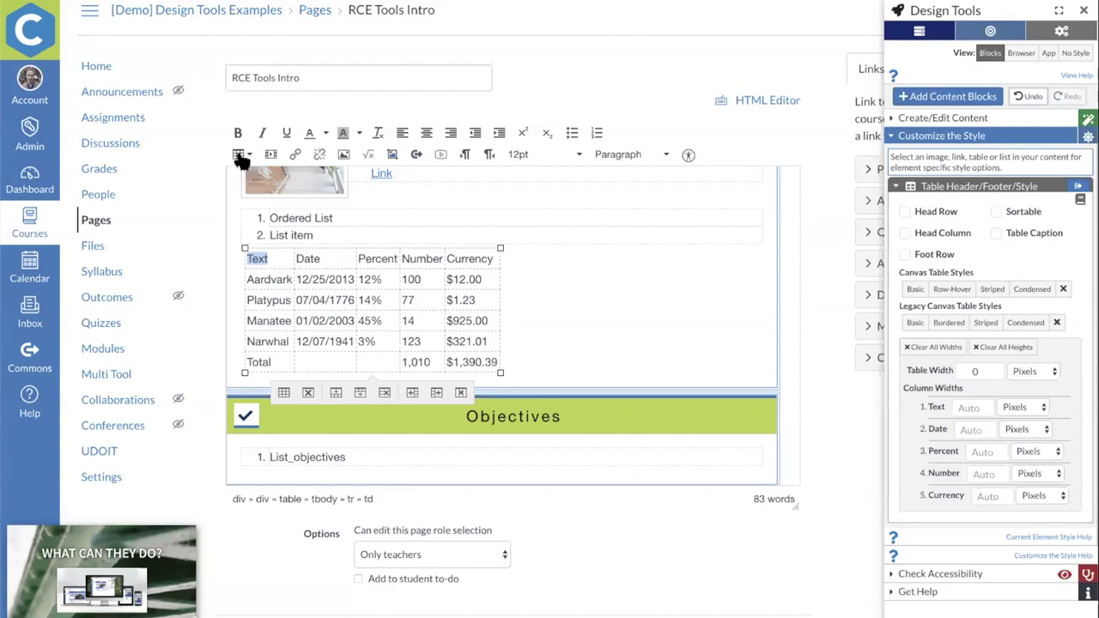
click(240, 154)
mouse_move(333, 266)
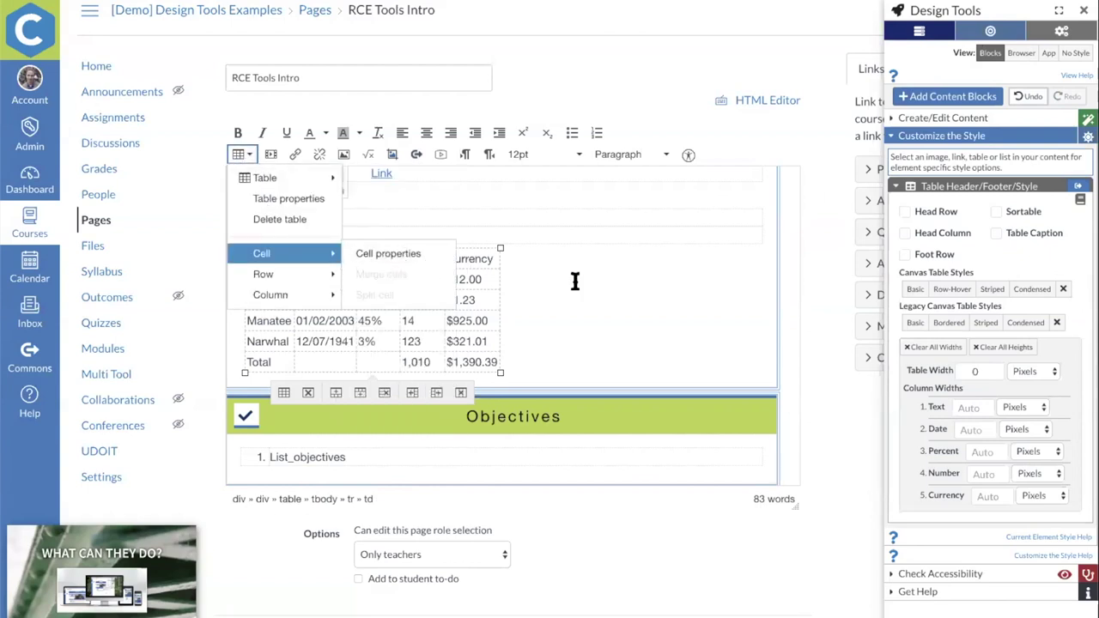
key(Escape)
Give the table a head row and apply the Row-Hover, Striped and Condensed Canvas table styles
click(905, 211)
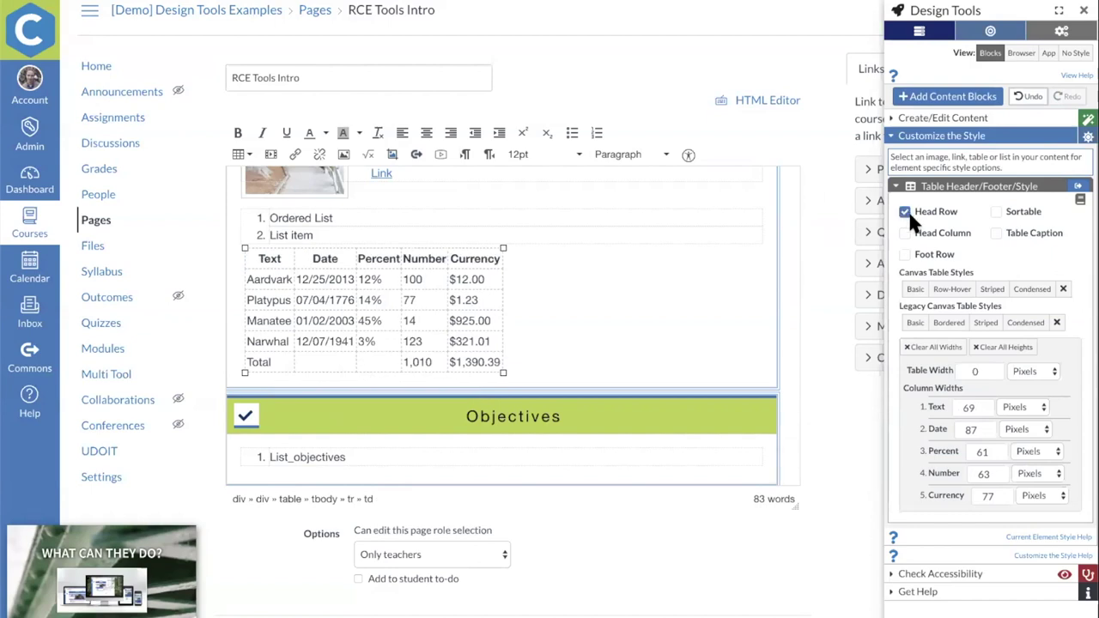
click(948, 290)
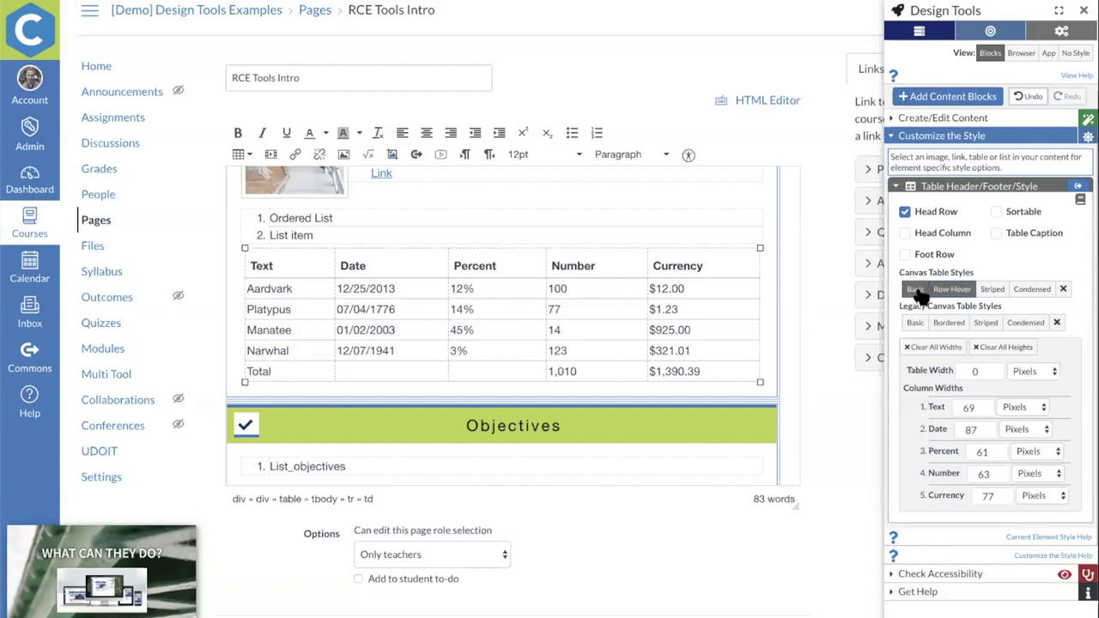
click(991, 289)
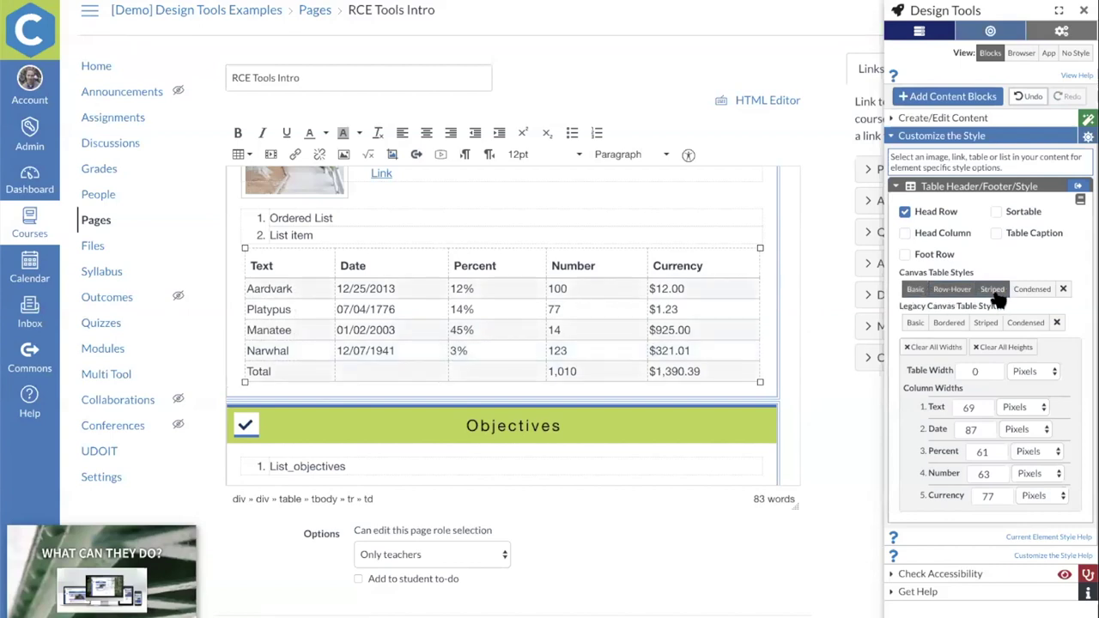
click(1031, 289)
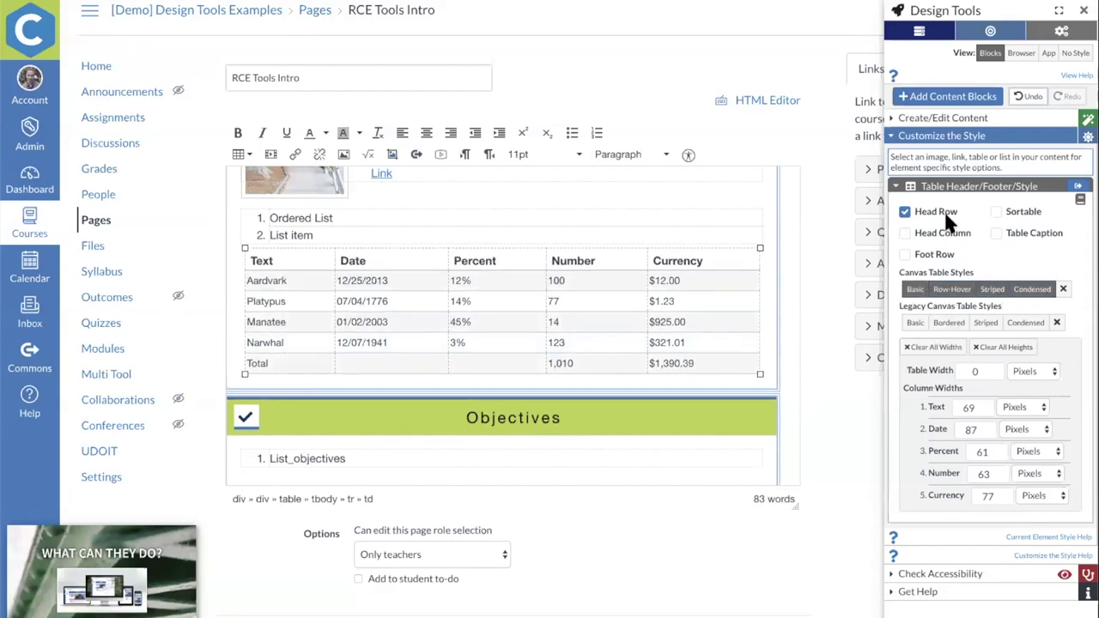
Make the table sortable and add a foot row and a head column
click(997, 211)
click(905, 254)
click(905, 232)
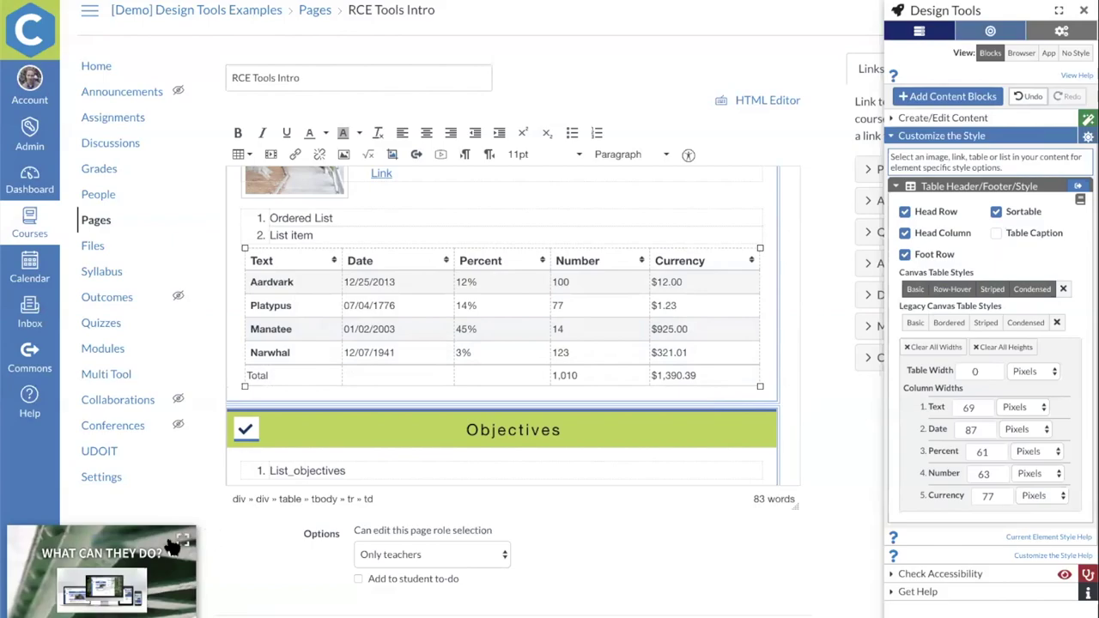
Switch to the home page of the [Demo] Blank Course
click(206, 517)
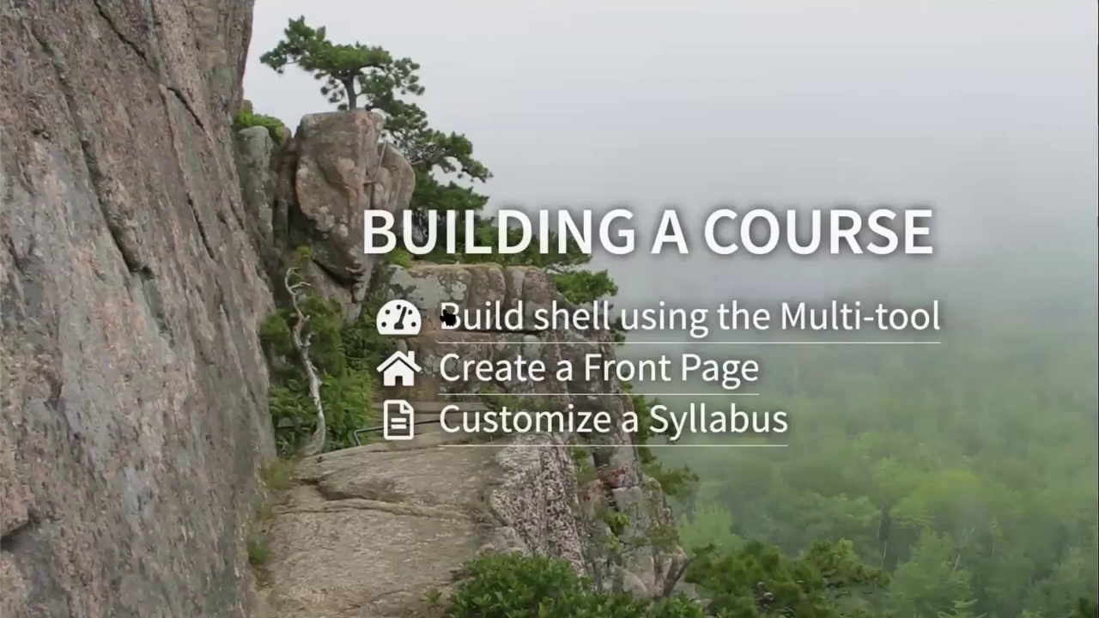
click(498, 294)
click(847, 68)
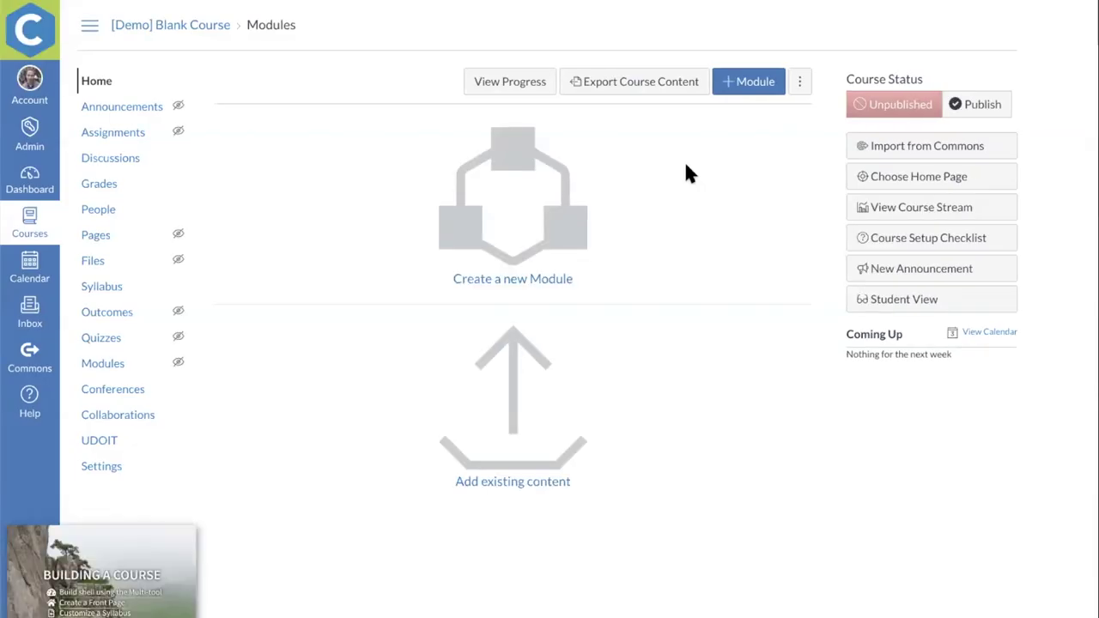
Enable Multi Tool between Outcomes and Quizzes in the course navigation settings, and open it from the course navigation
click(105, 468)
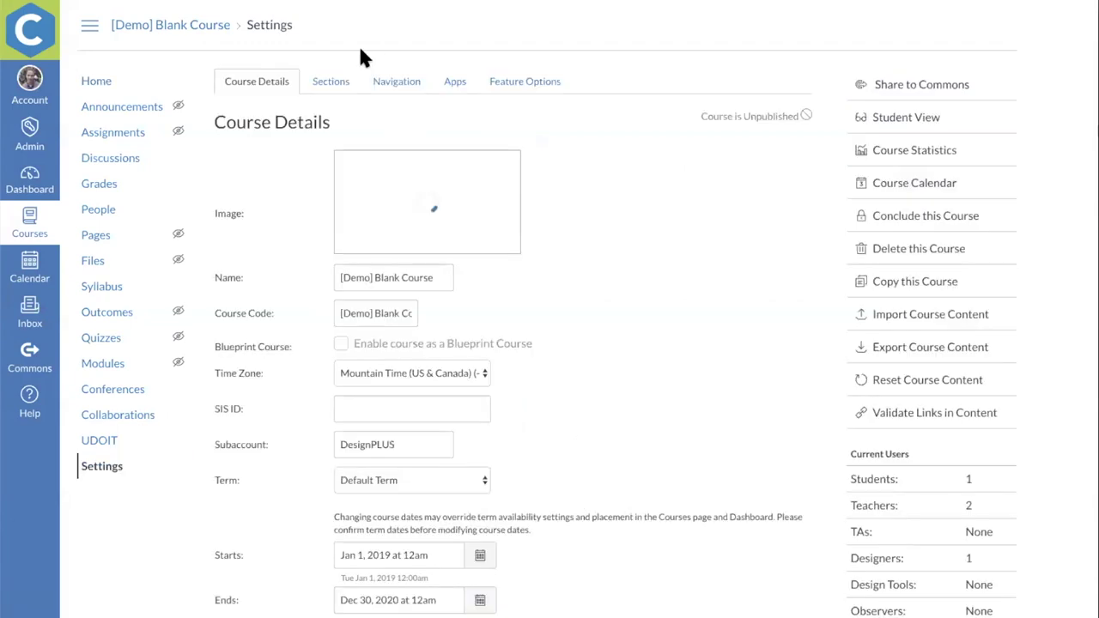
click(399, 79)
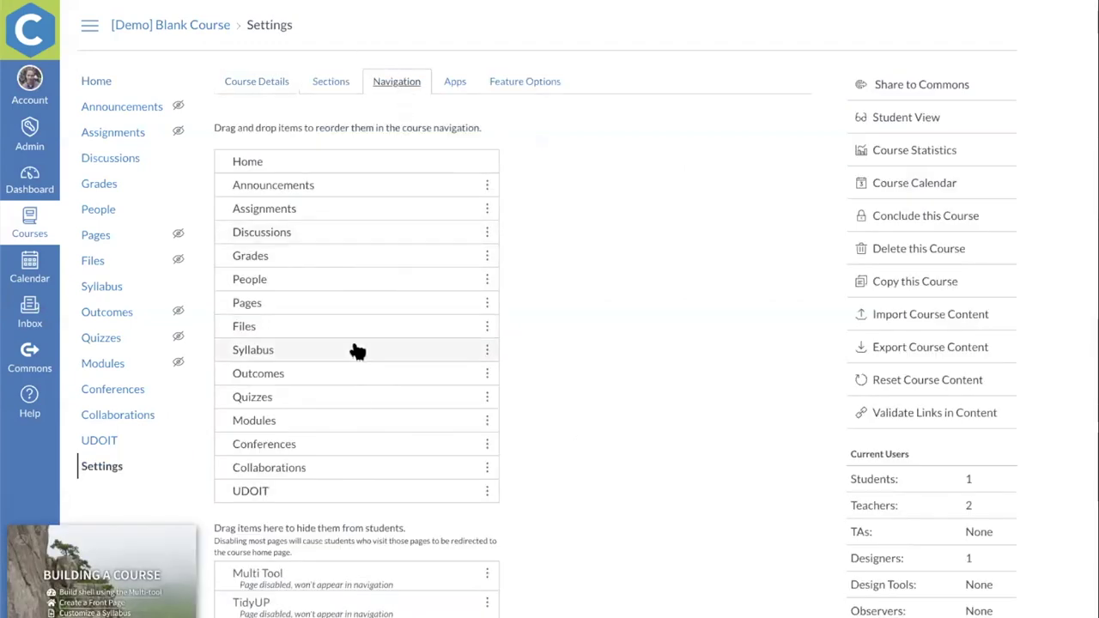
drag(344, 406, 337, 407)
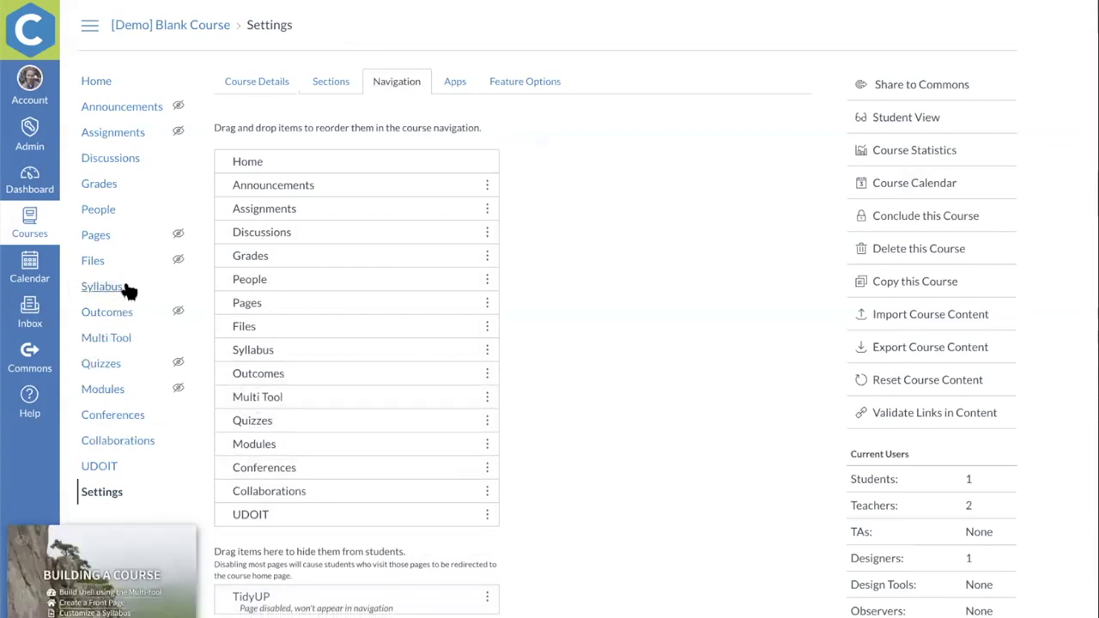
click(106, 339)
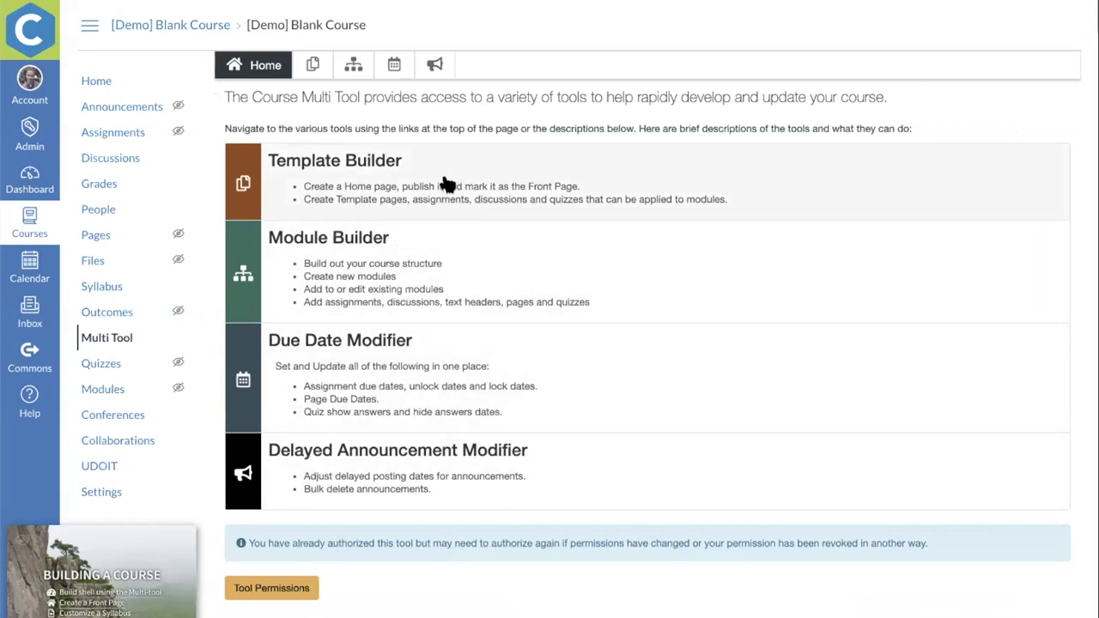
Create a Home front page with the Template Builder and set the course Home link to show it
click(448, 184)
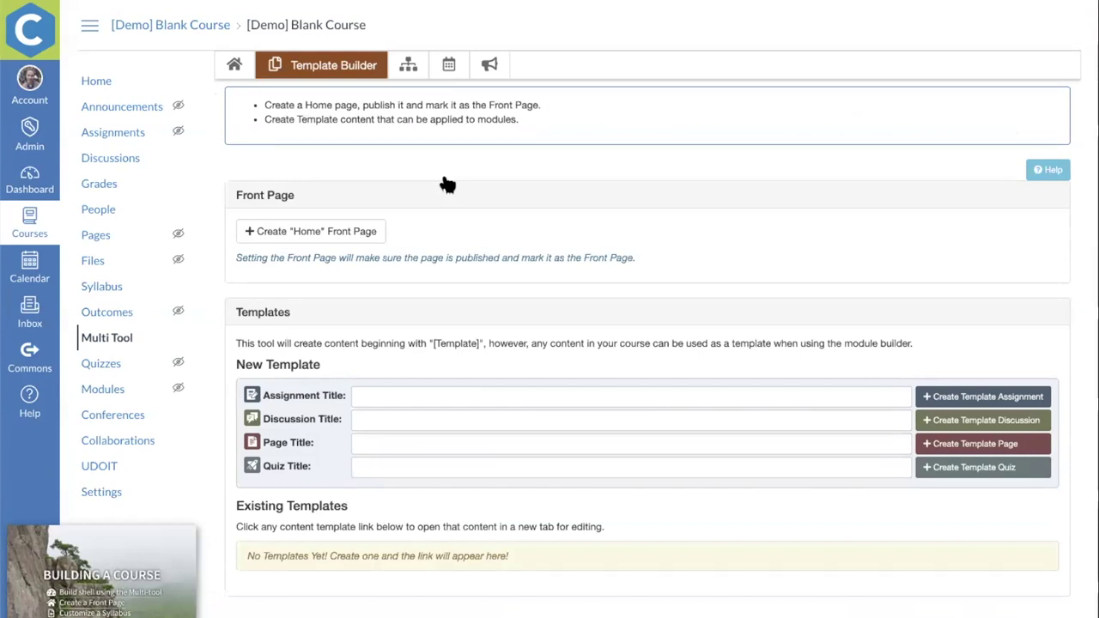
click(333, 233)
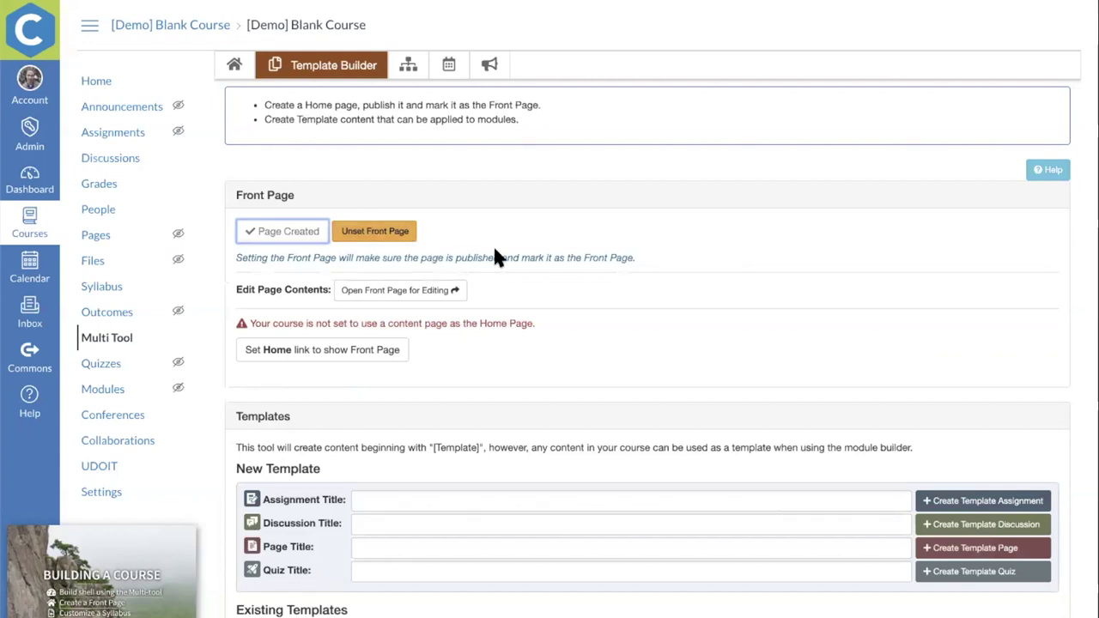
click(326, 352)
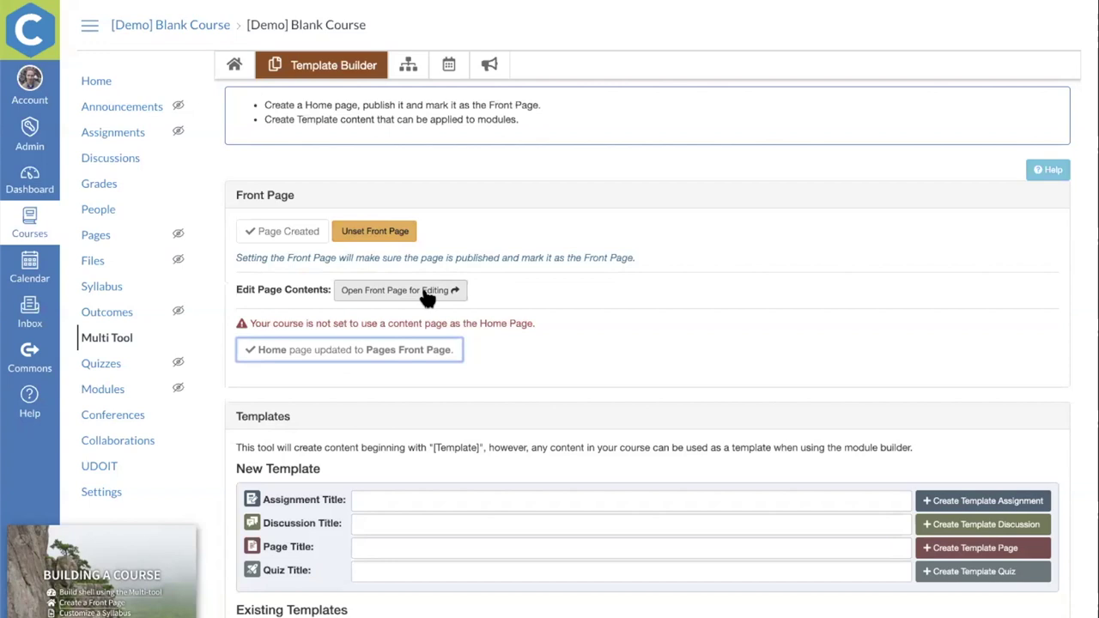
Create a template page titled Overview and a template assignment titled Lab
scroll(455, 313, down, 1)
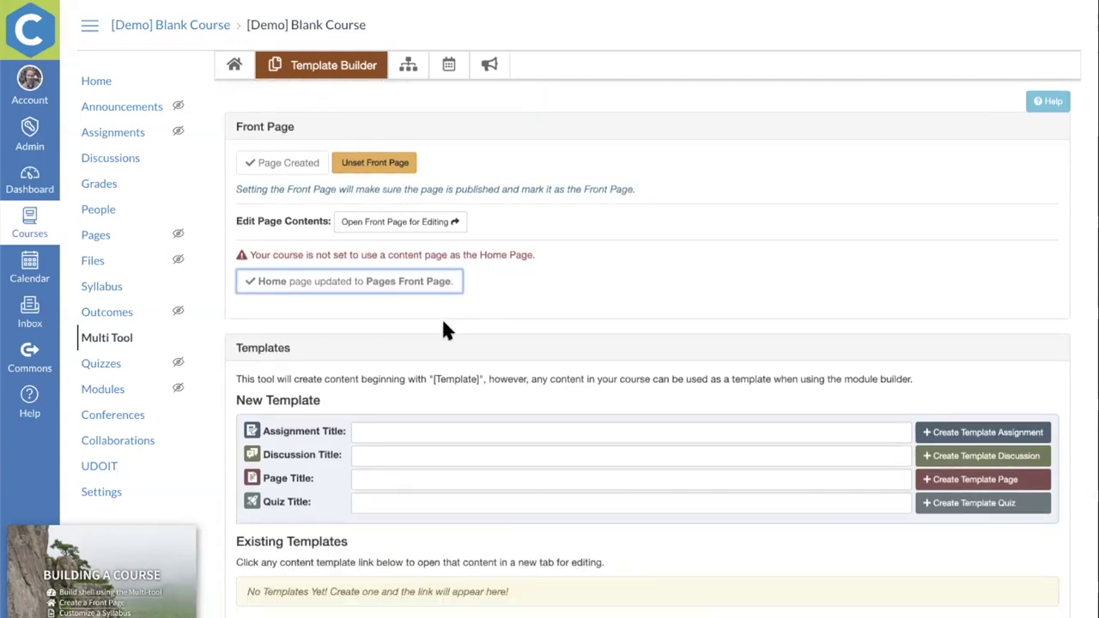
click(373, 476)
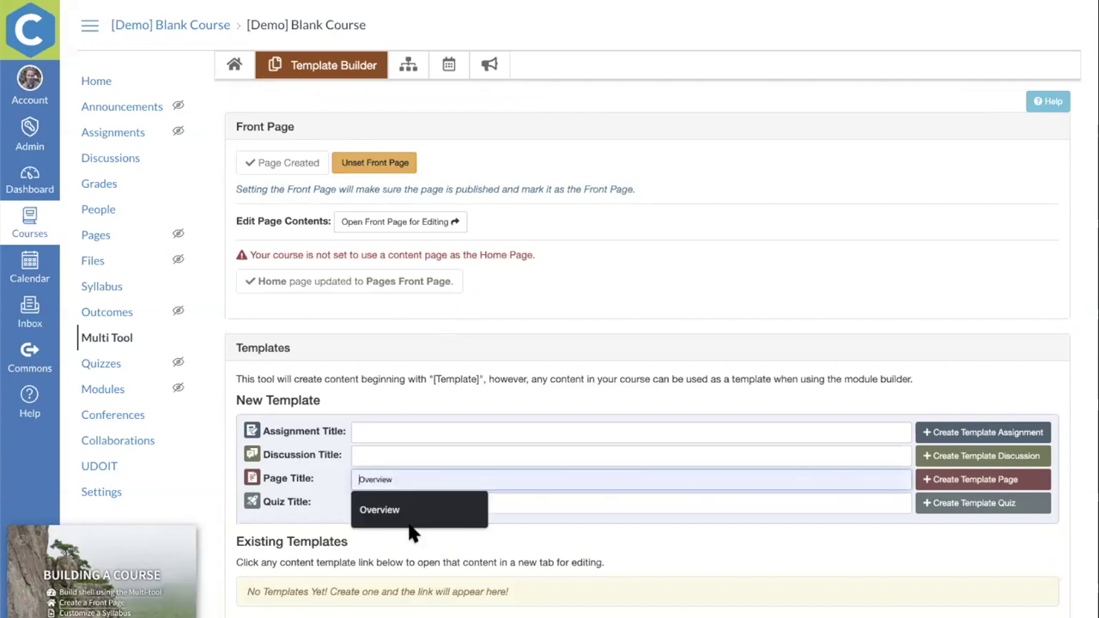
click(404, 511)
key(Return)
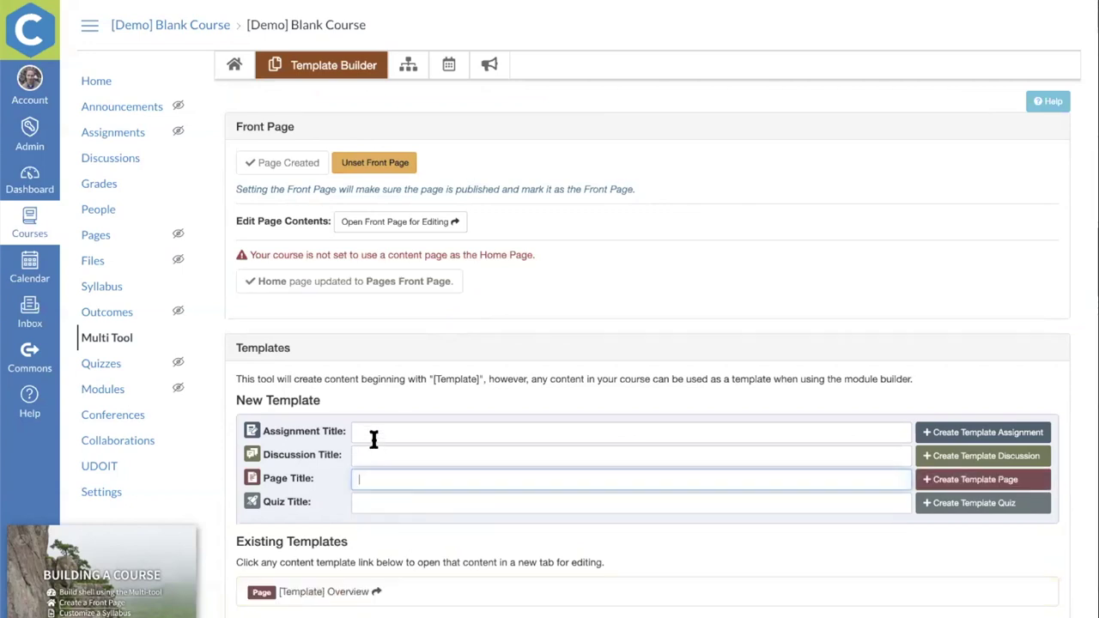
click(374, 436)
key(Return)
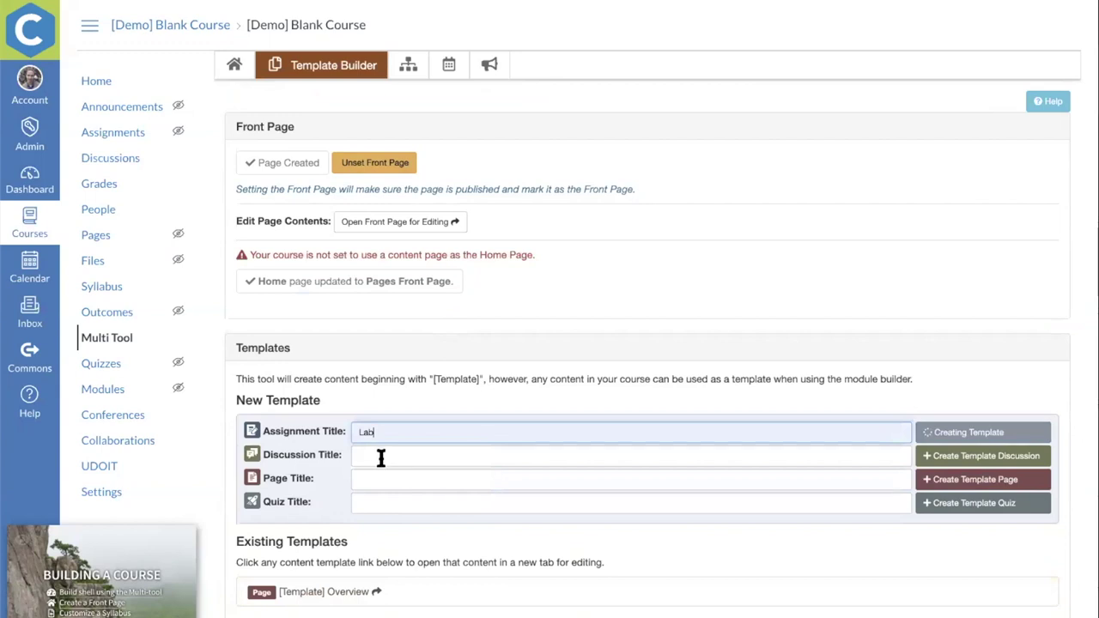
Create a template discussion titled Group Discussion and a template quiz titled End of Unit
click(380, 456)
click(394, 486)
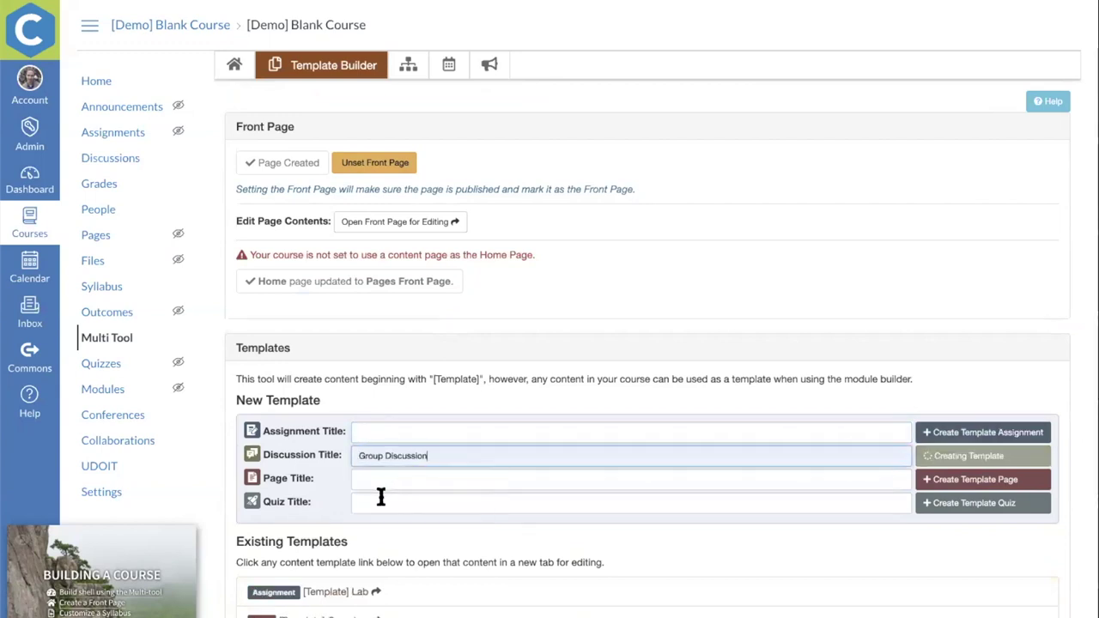
key(Return)
click(386, 502)
click(407, 533)
key(Return)
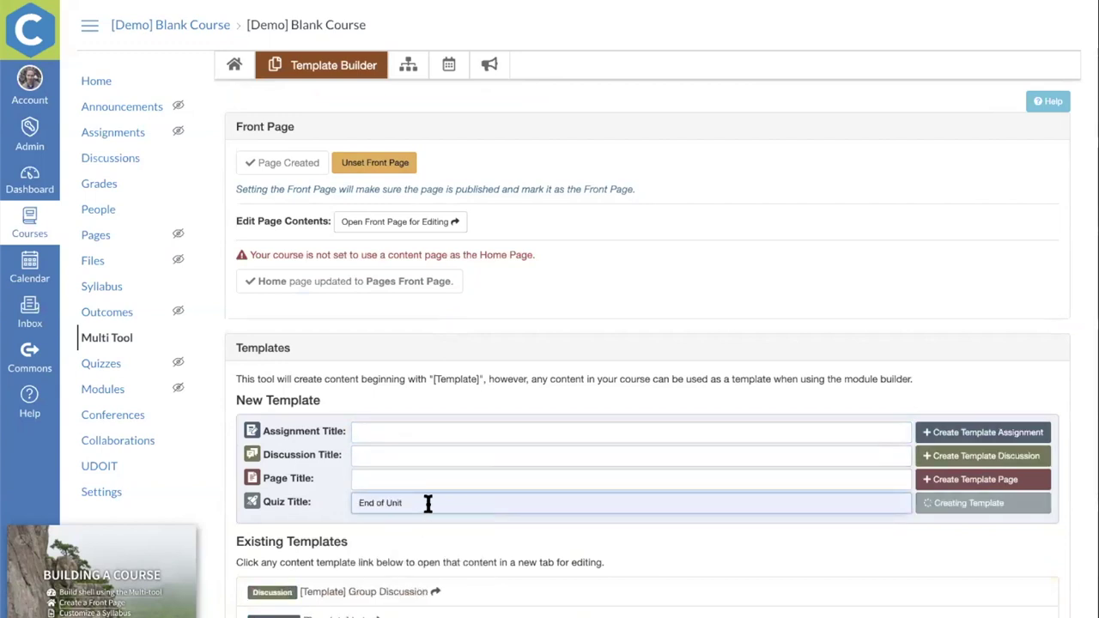
Launch Design Tools on the [Template] Overview page and check which template pages and institution templates can be copied
scroll(428, 504, down, 1)
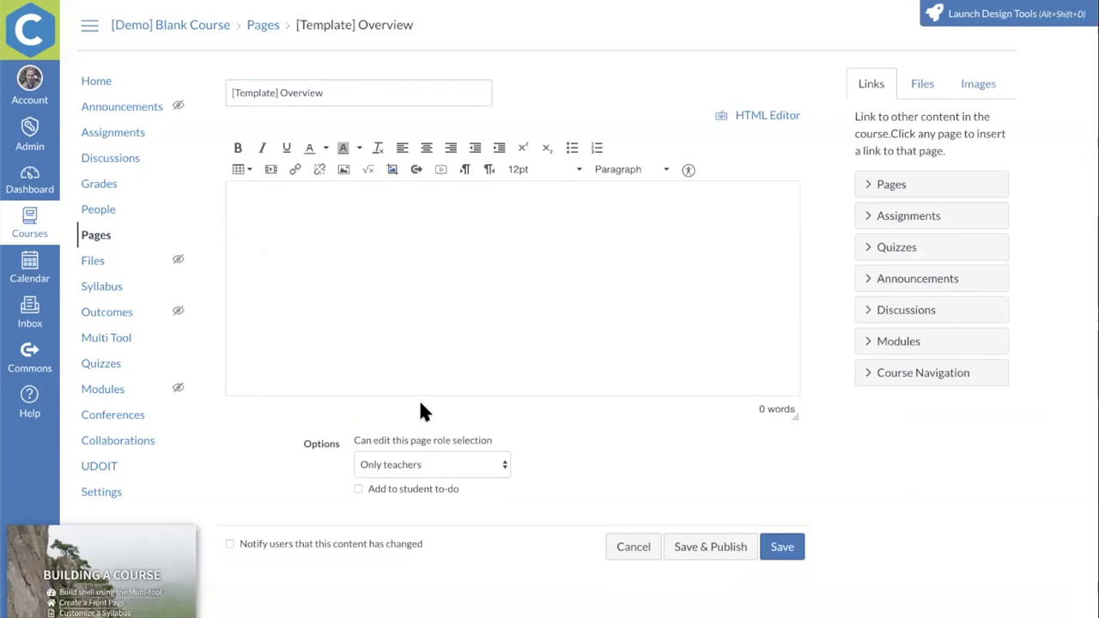
click(1044, 24)
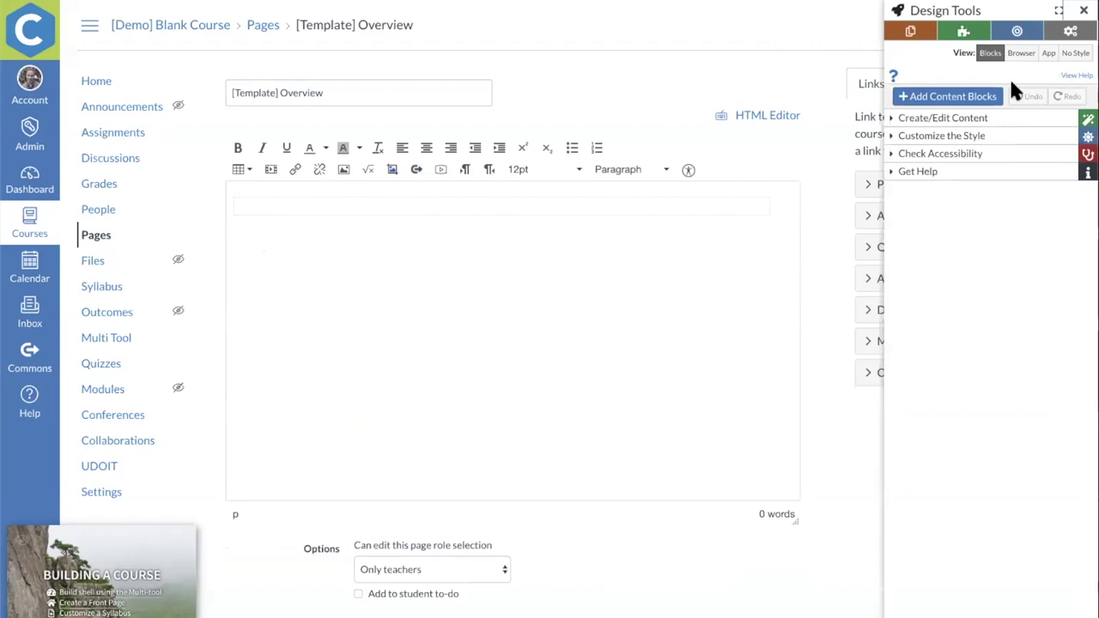
click(912, 33)
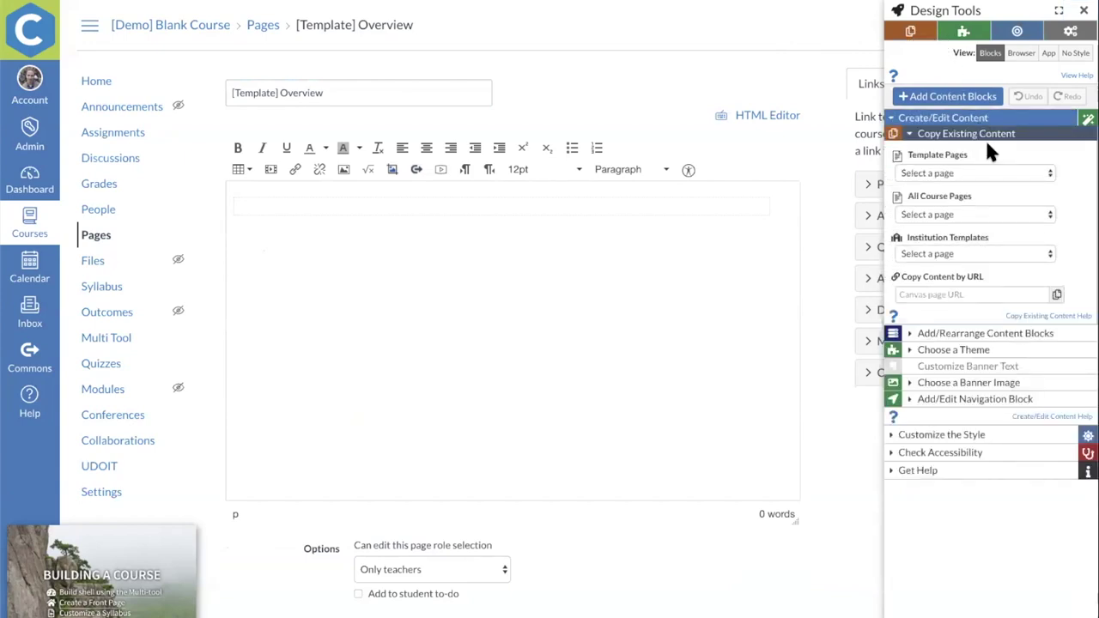
click(970, 173)
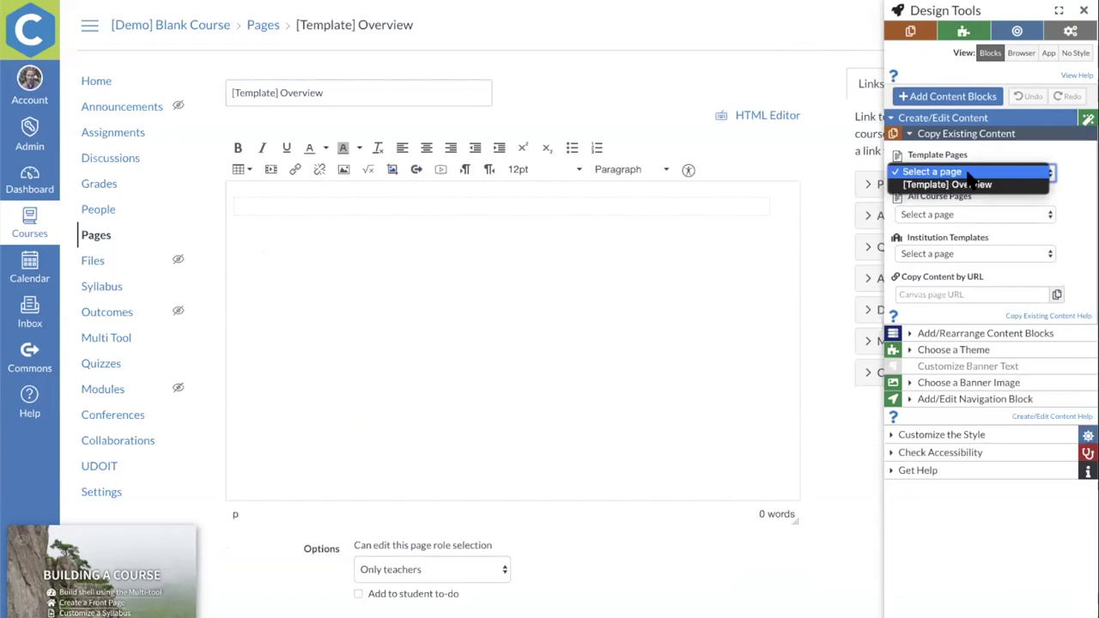
click(971, 251)
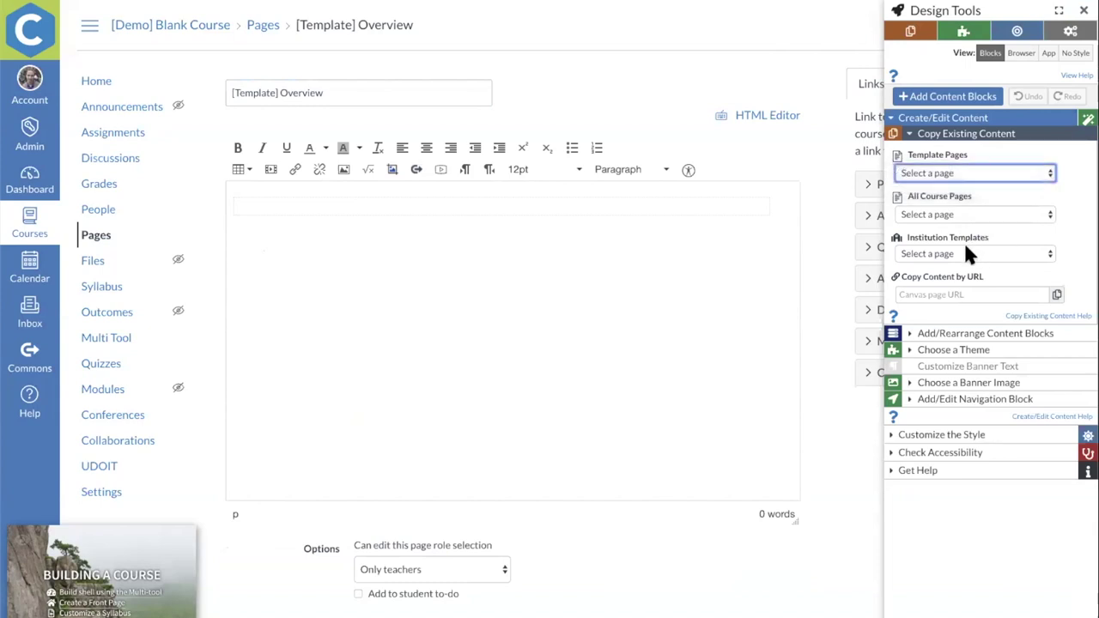
click(967, 253)
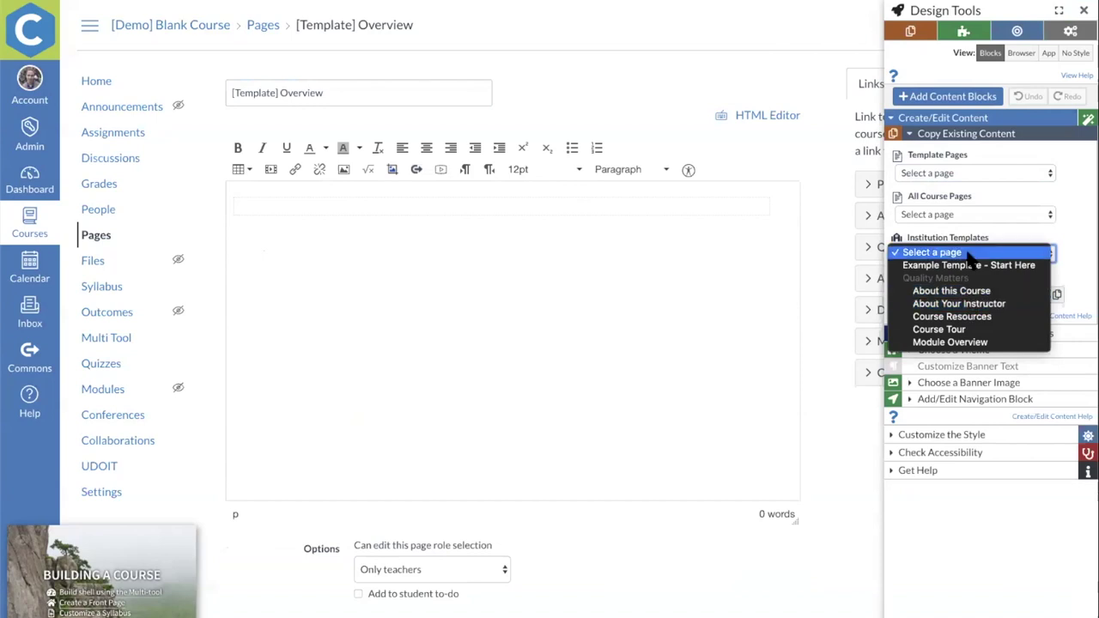
Apply the Flat Sections 1 theme to the [Template] Overview page
click(963, 33)
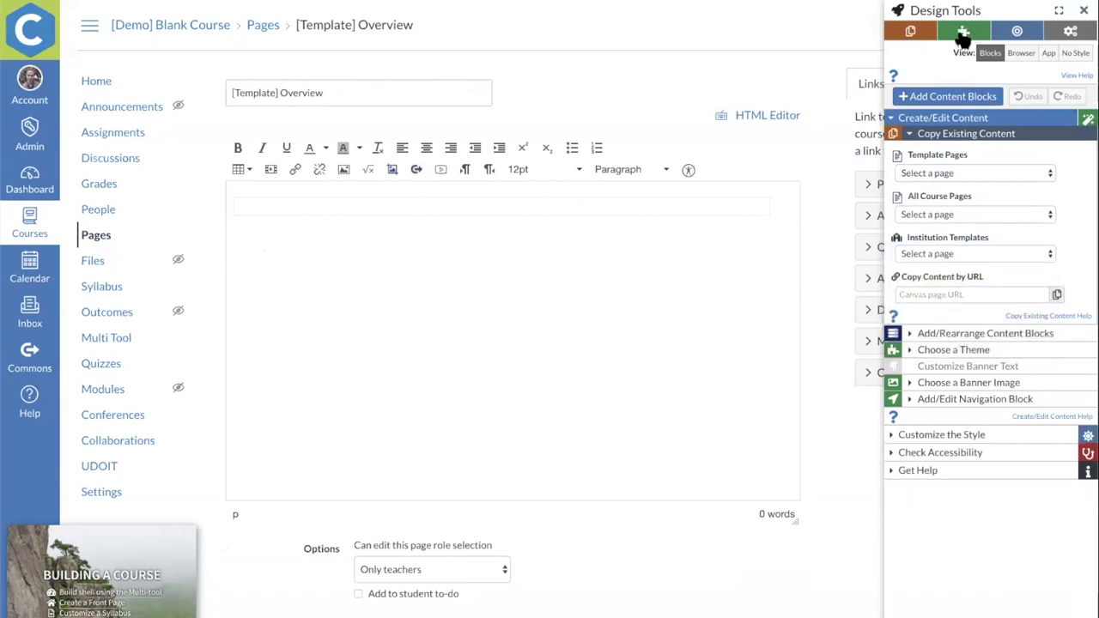
click(963, 33)
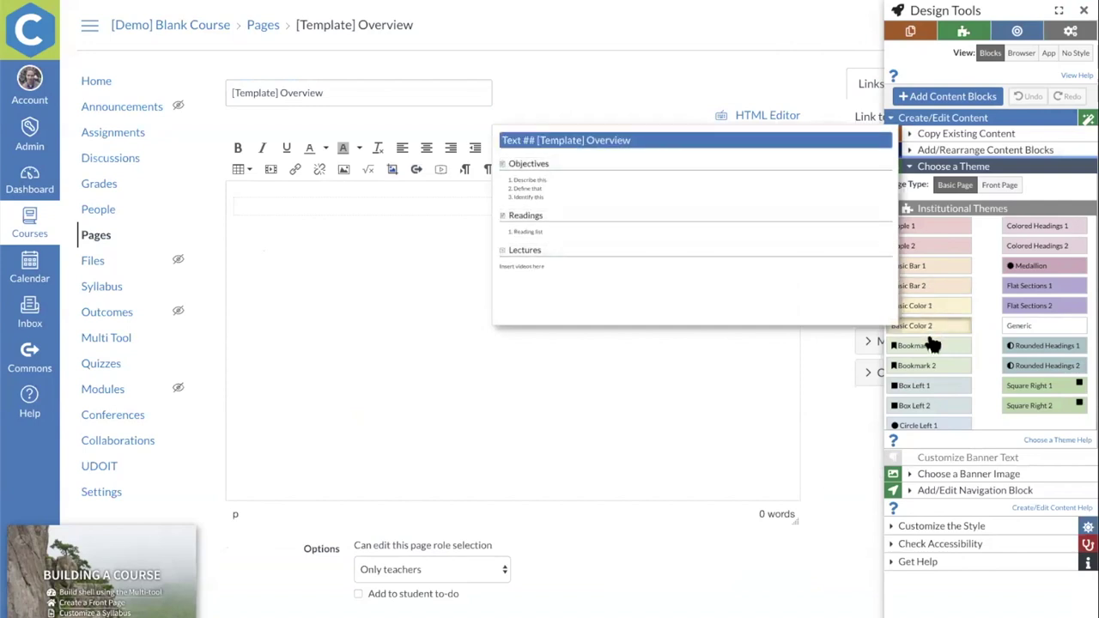
click(1033, 288)
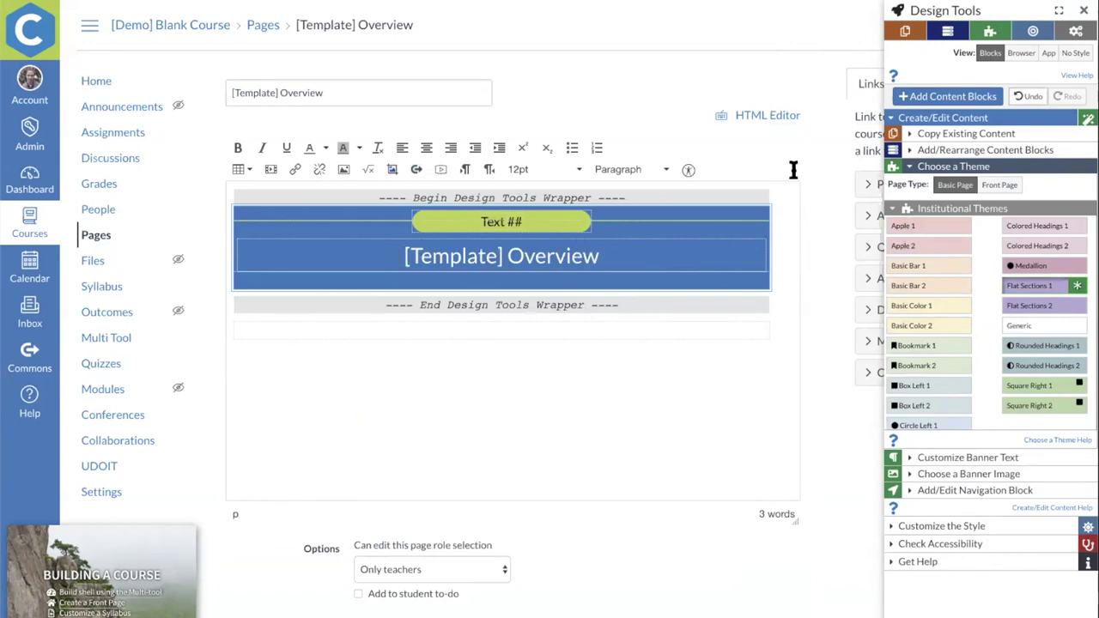
Add the Introduction_text_here, Objectives, Readings, Lectures and Assignments content blocks to the page
click(949, 98)
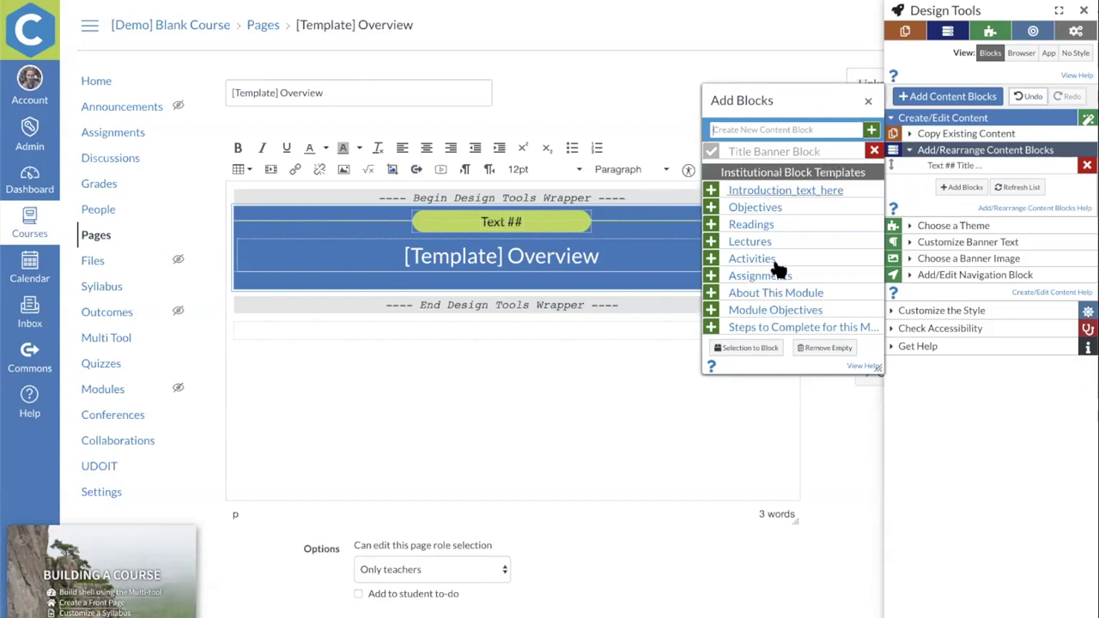
click(762, 194)
click(759, 194)
click(755, 209)
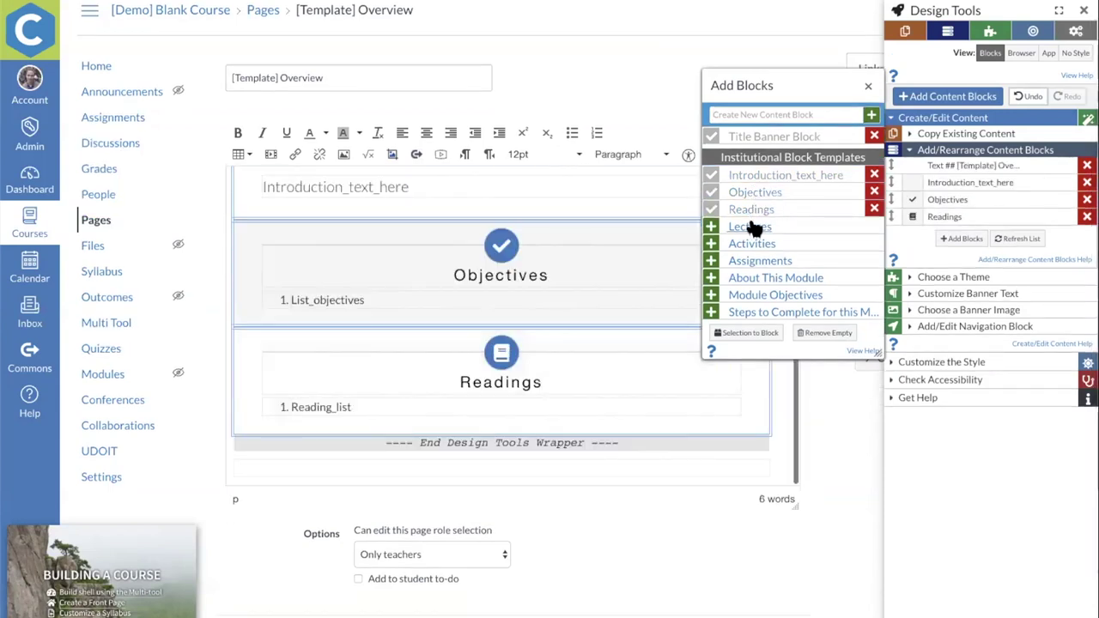
click(750, 227)
click(760, 261)
Add a custom content block named Current Events and move it between Readings and Lectures
click(747, 114)
text(Cu)
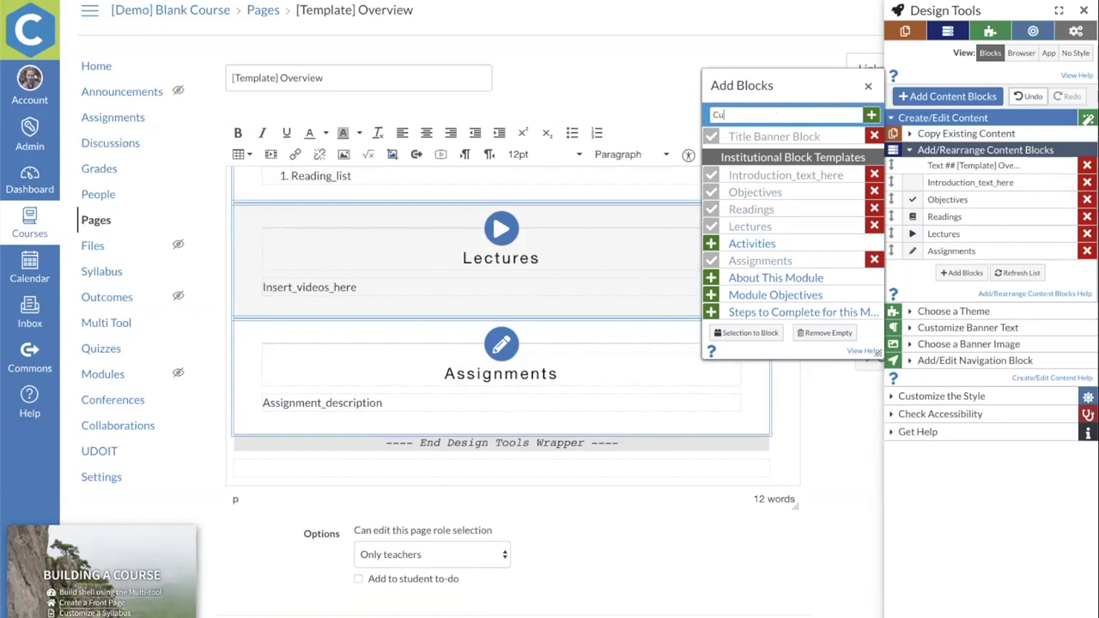
text(reent Events)
key(Return)
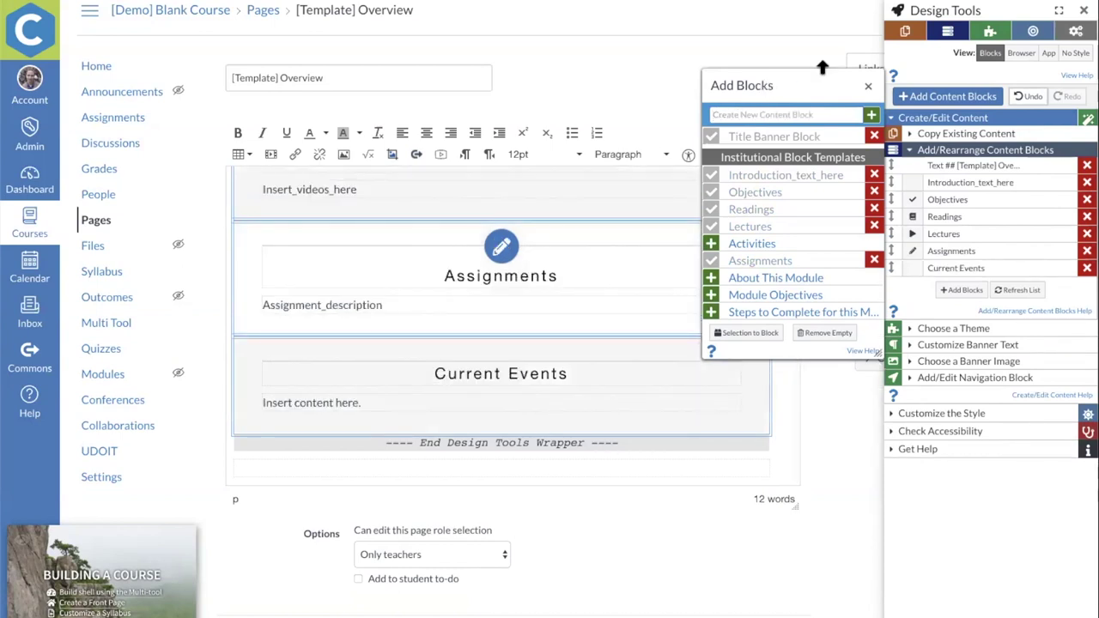
click(868, 86)
drag(891, 260, 890, 231)
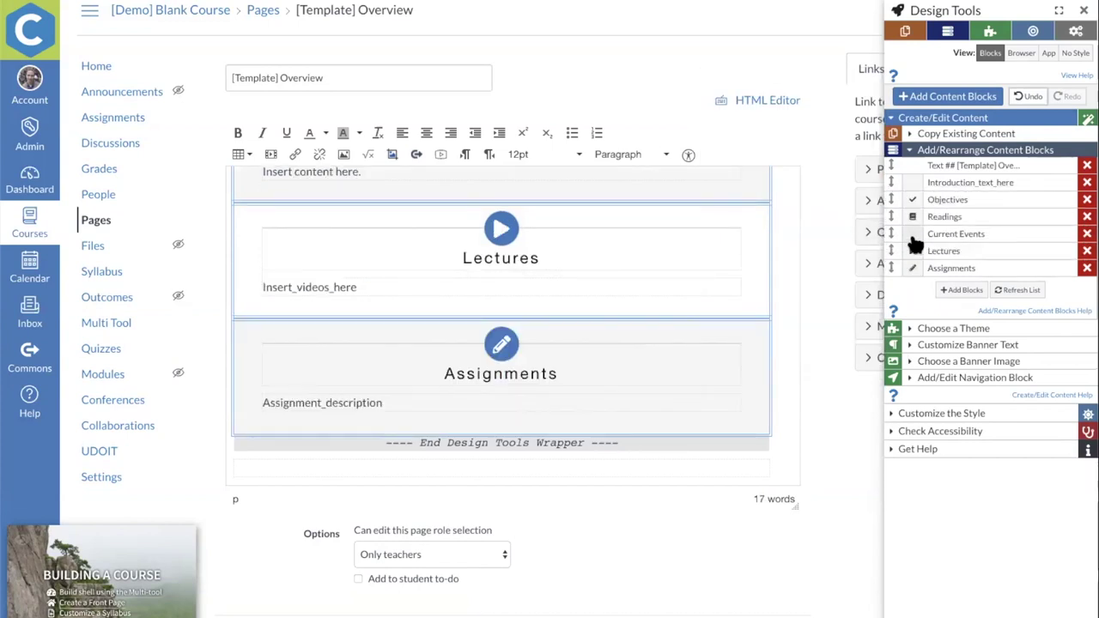
Find a newspaper icon by searching for "news" and assign it to the Current Events block
click(912, 236)
click(733, 66)
text(news)
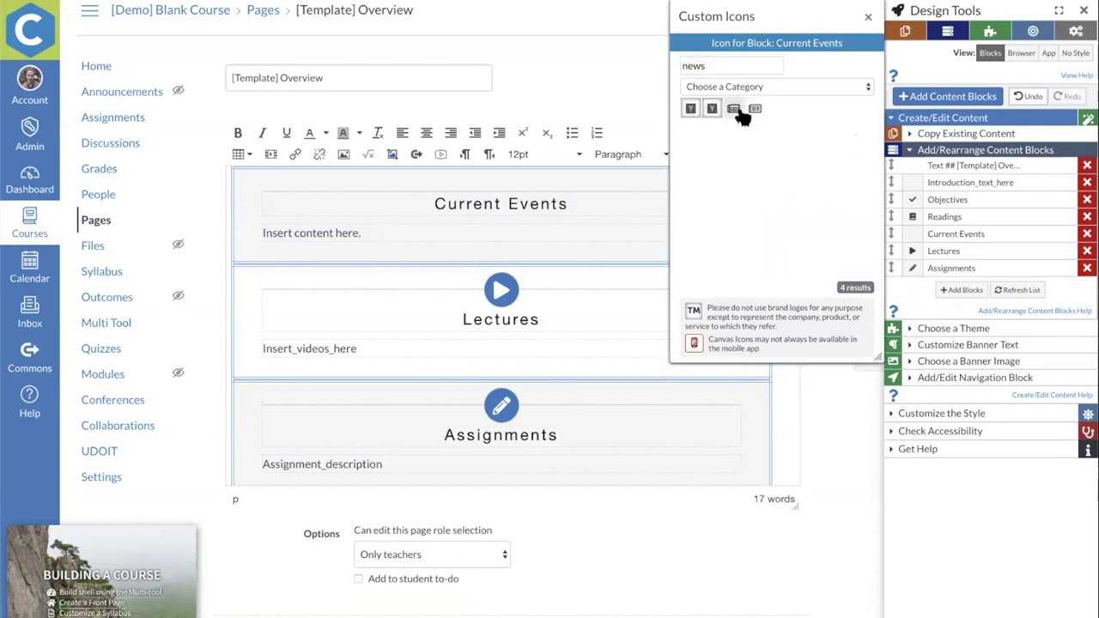
click(733, 109)
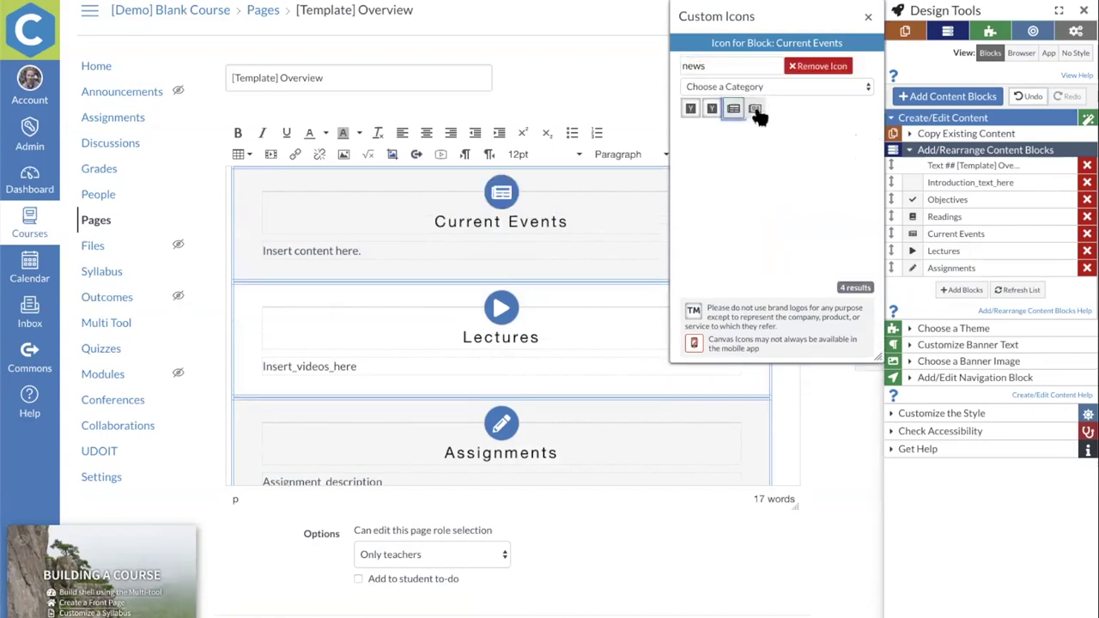
click(867, 17)
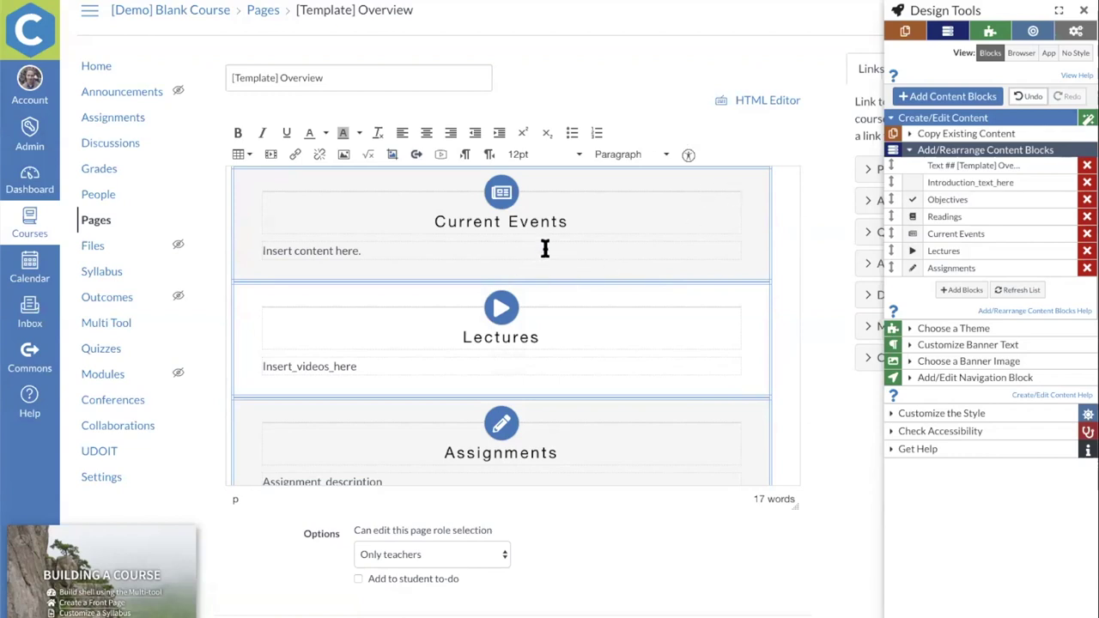
Save the [Template] Overview page and look over its layout
scroll(550, 245, up, 3)
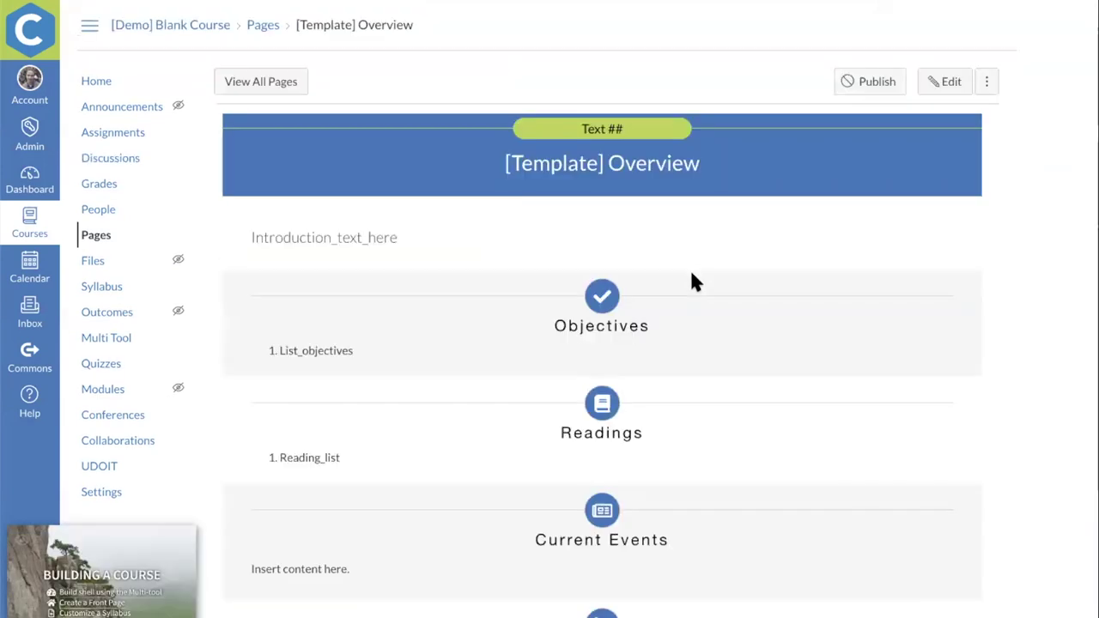
scroll(692, 269, down, 1)
scroll(669, 249, up, 1)
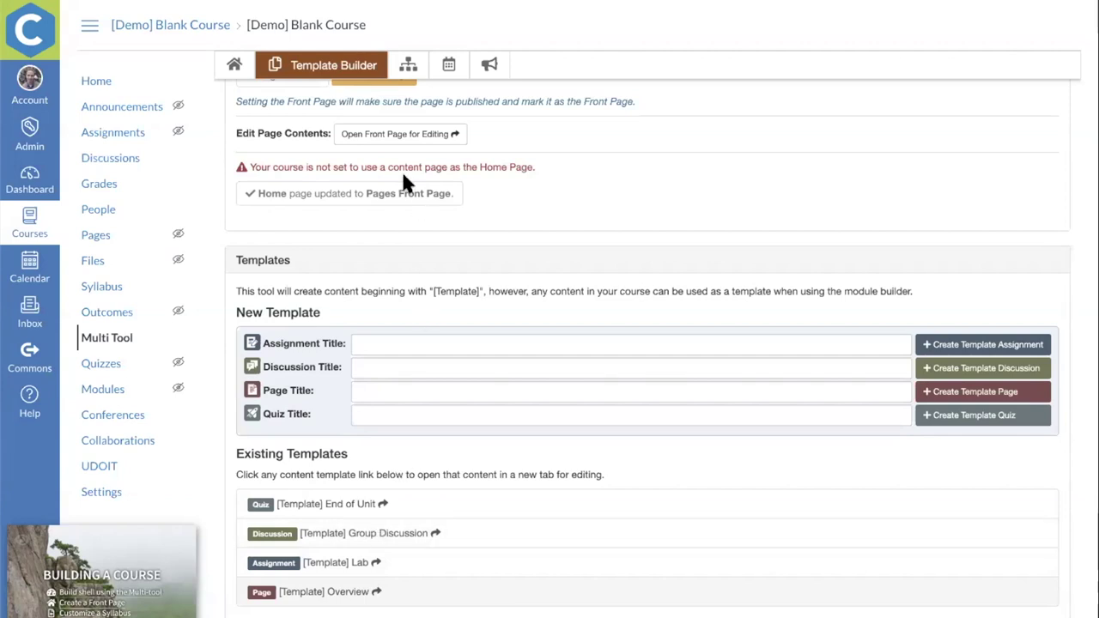
Start a new module pattern in the Module Builder with the Unit prefix and 5 modules to create
click(410, 65)
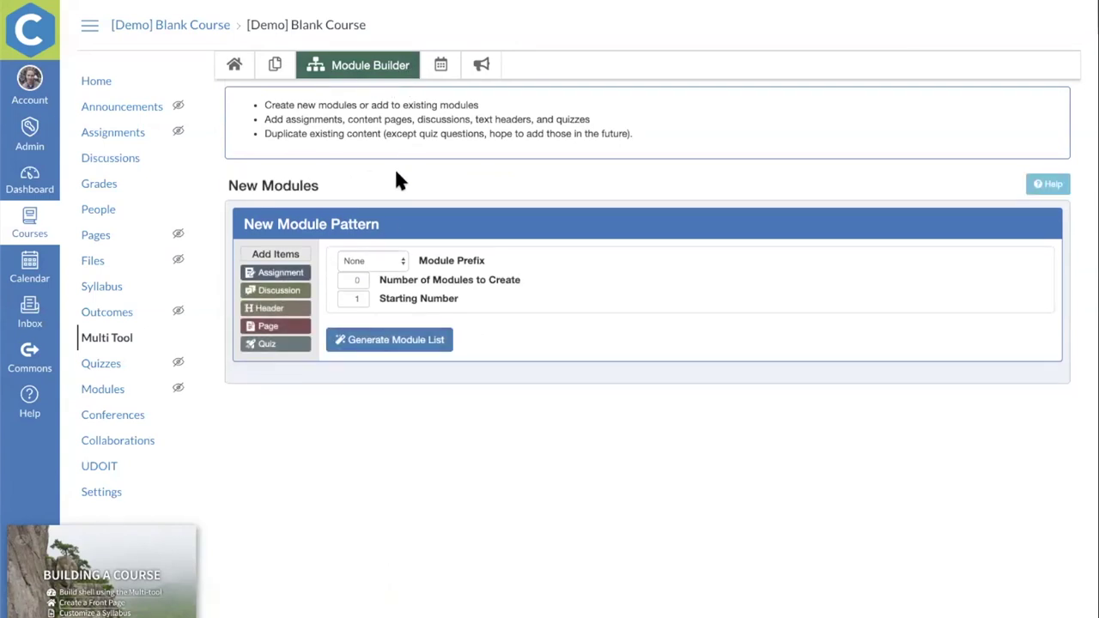
click(367, 264)
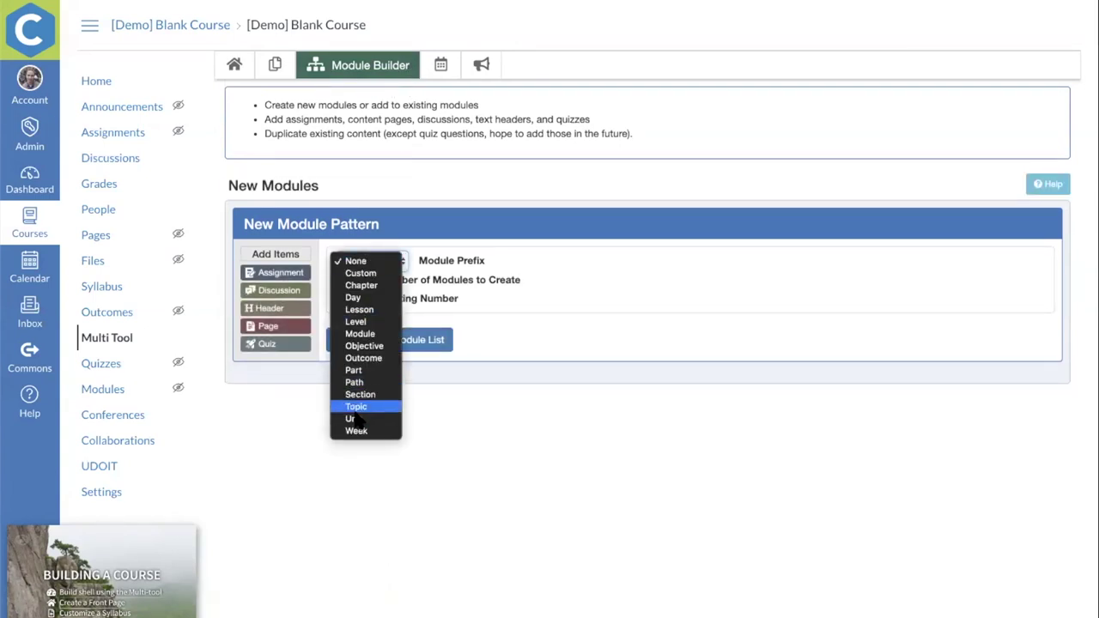
click(355, 419)
click(352, 281)
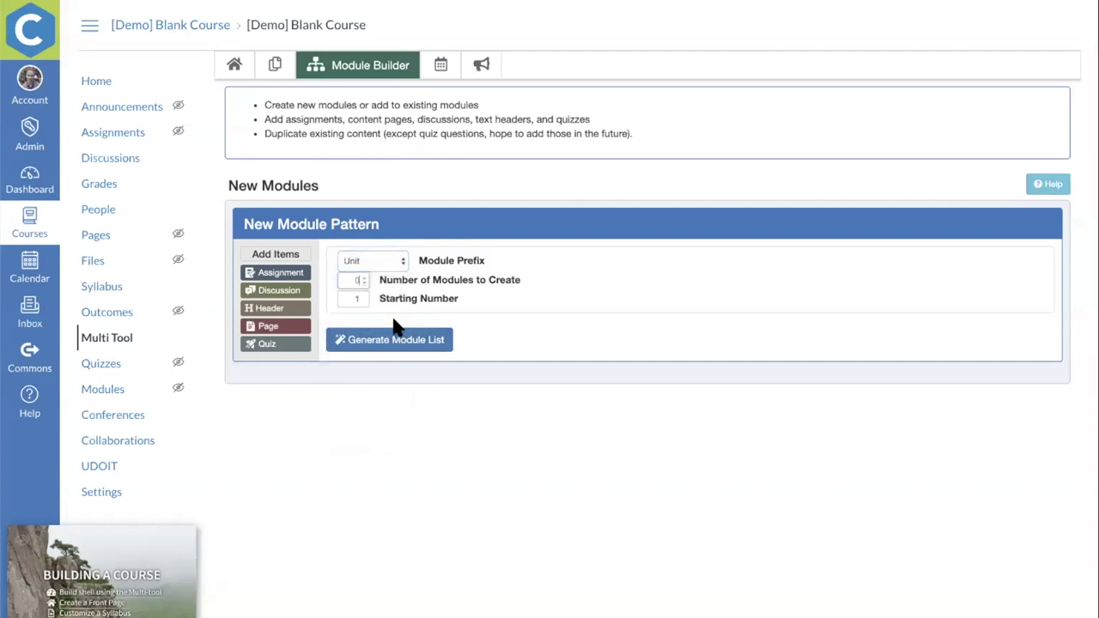
Add a page item named Overview to the module pattern, based on the [Template] Overview page
click(273, 327)
click(485, 339)
text(Over)
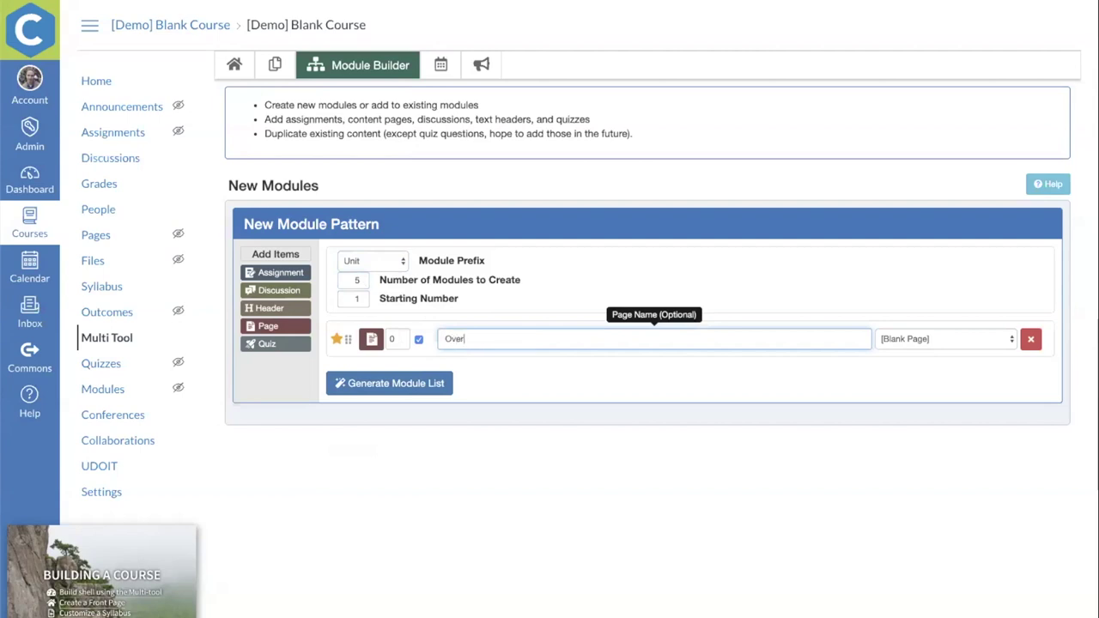
text(view)
key(Tab)
key(space)
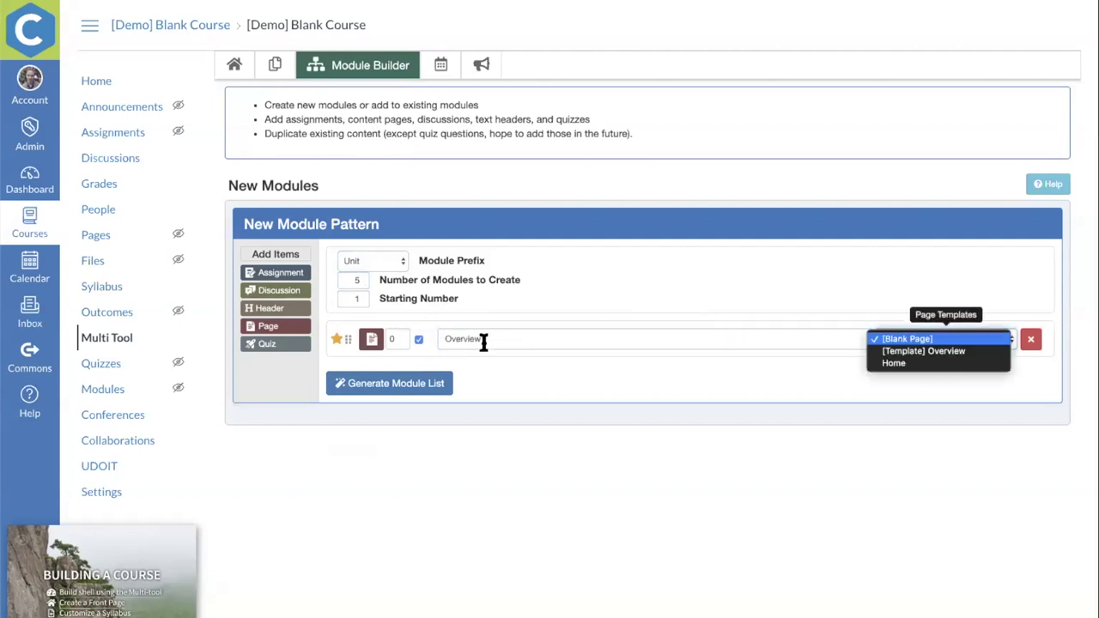
key(Down)
key(Return)
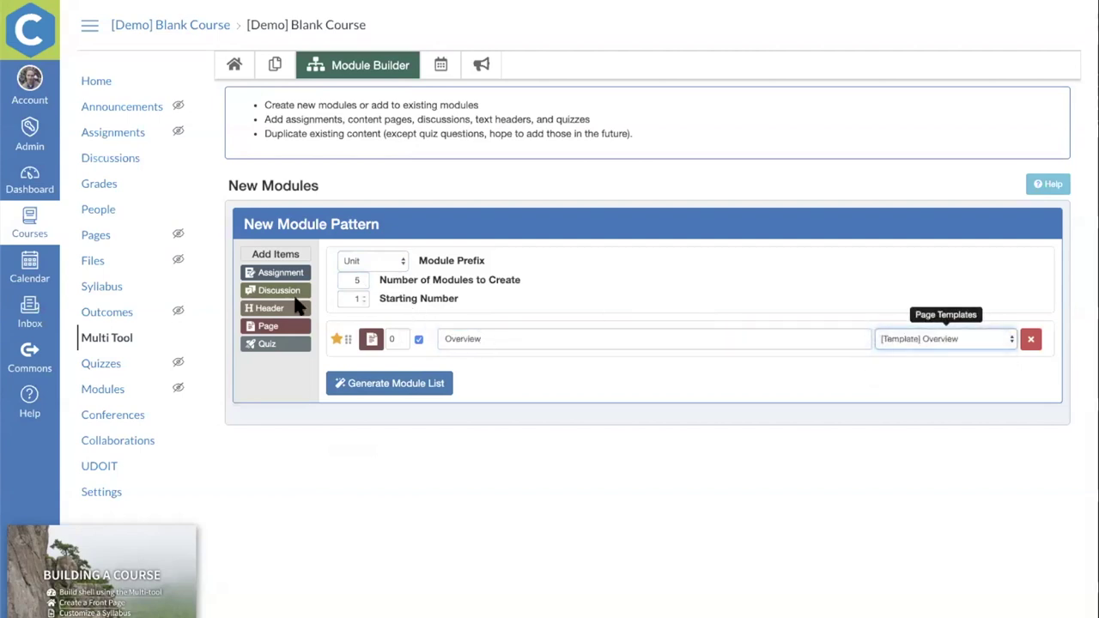
Add an assignment, a discussion and a quiz item to the module pattern after the Overview page
click(279, 275)
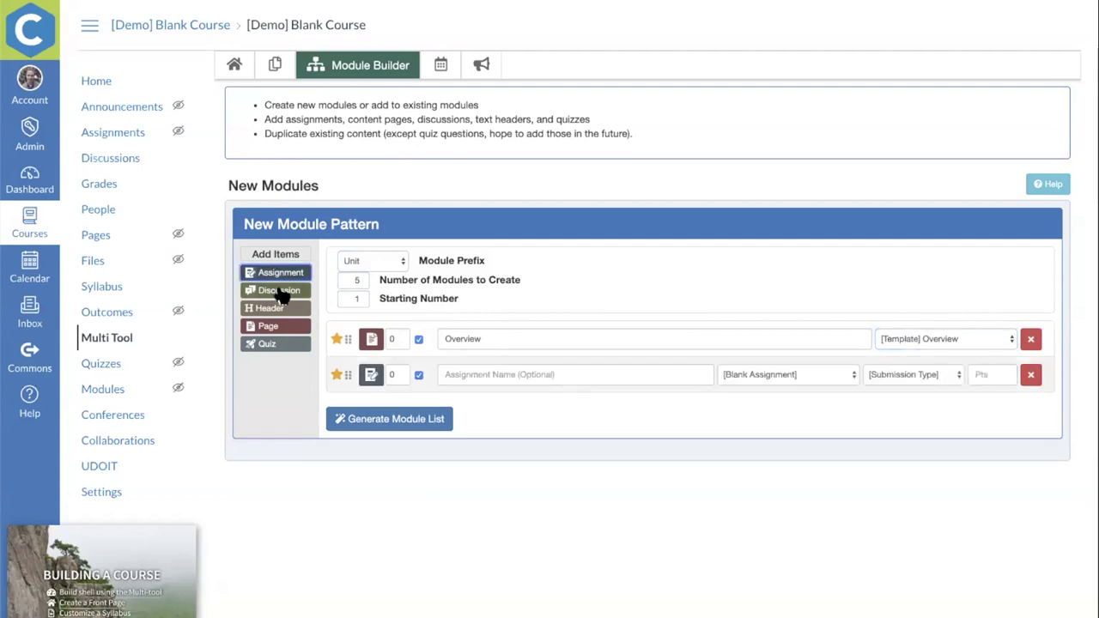
click(282, 290)
click(275, 345)
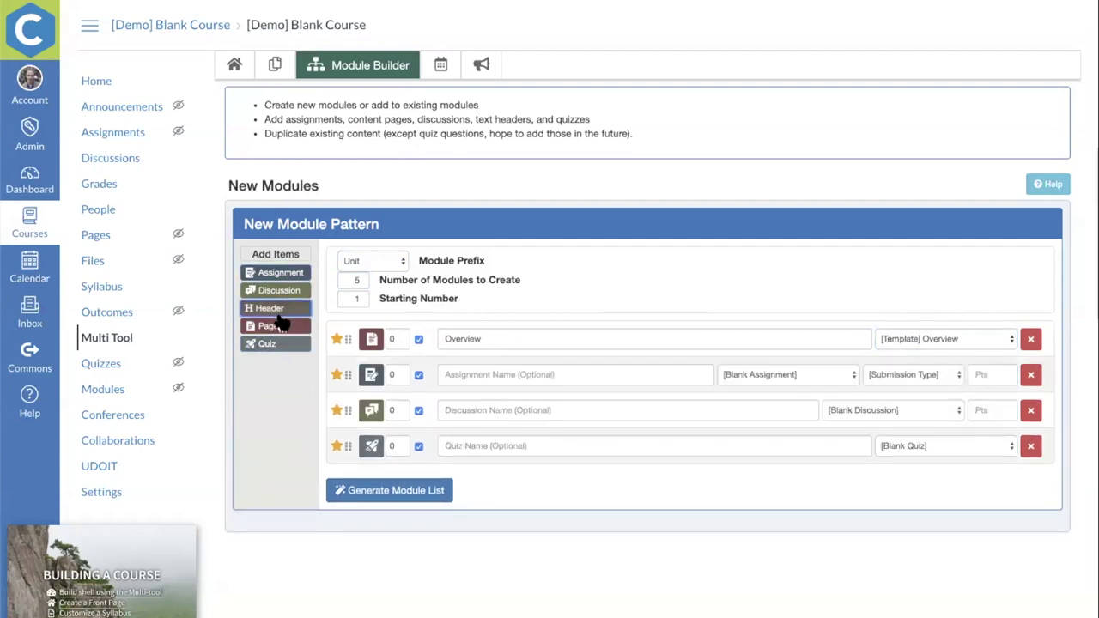
Try a header item placed below the Overview page with an indent of 3, and remove it again
click(275, 308)
drag(342, 482, 354, 371)
double_click(388, 374)
text(3)
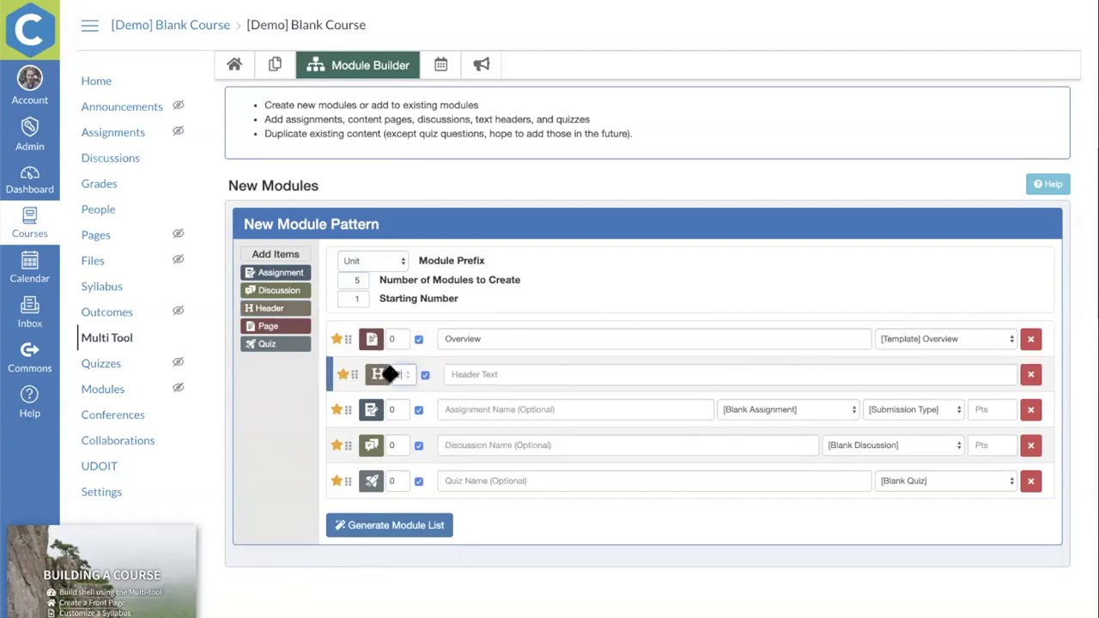
click(1027, 375)
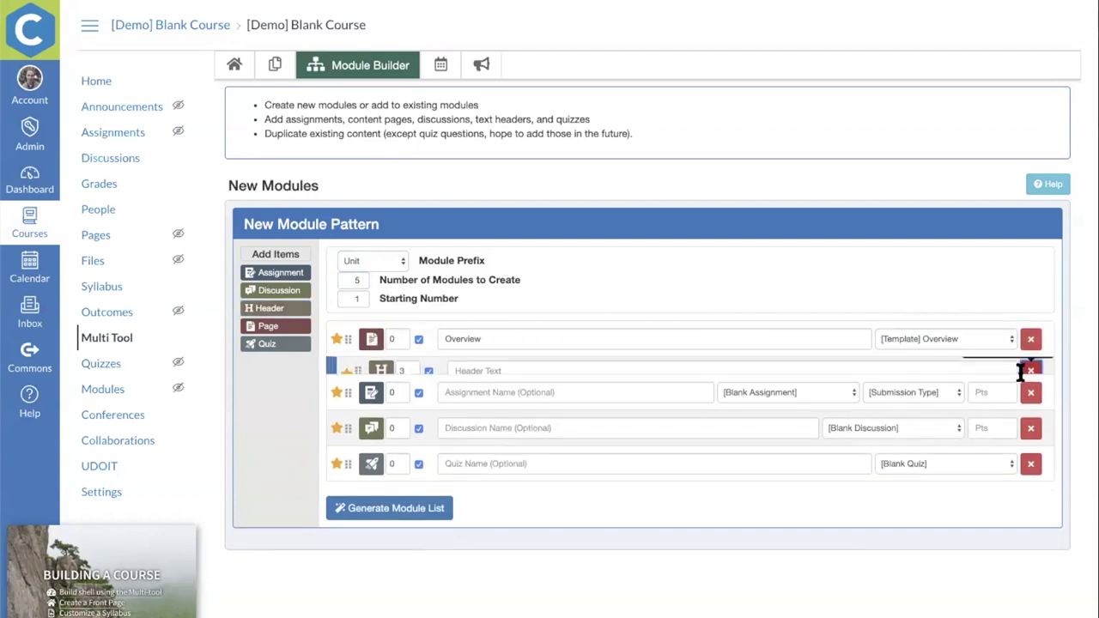
Name the pattern's assignment item Lab and base it on the [Template] Lab assignment
click(630, 378)
text(Lab)
key(Tab)
key(space)
key(Down)
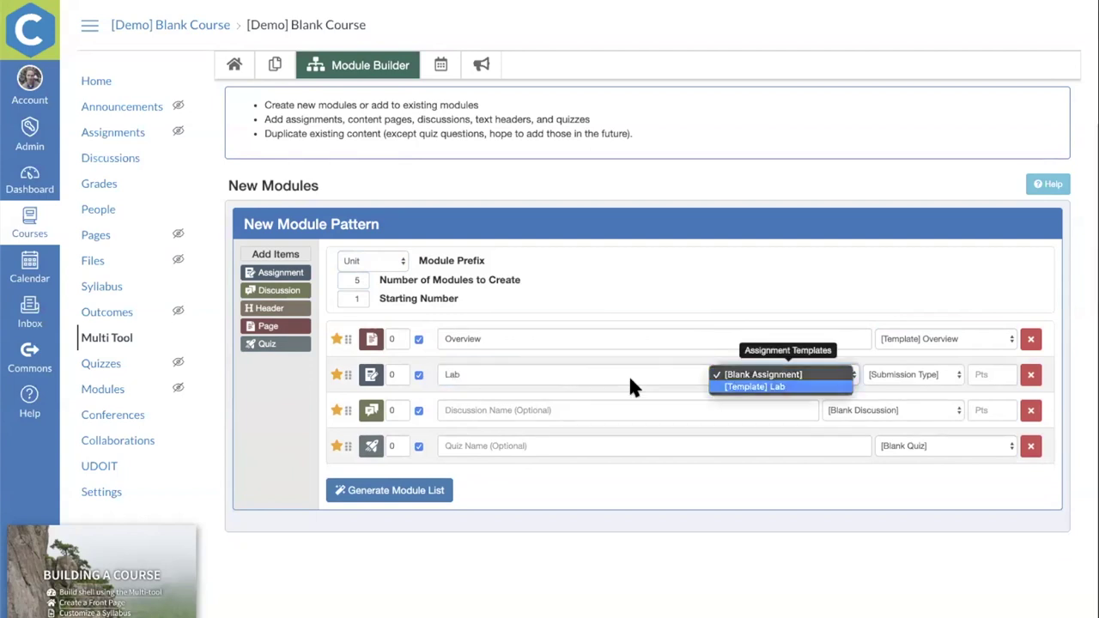
key(Return)
Set the Lab assignment to Online Submission, worth 150 points, with the grade displayed as Points
key(Tab)
key(space)
key(Down)
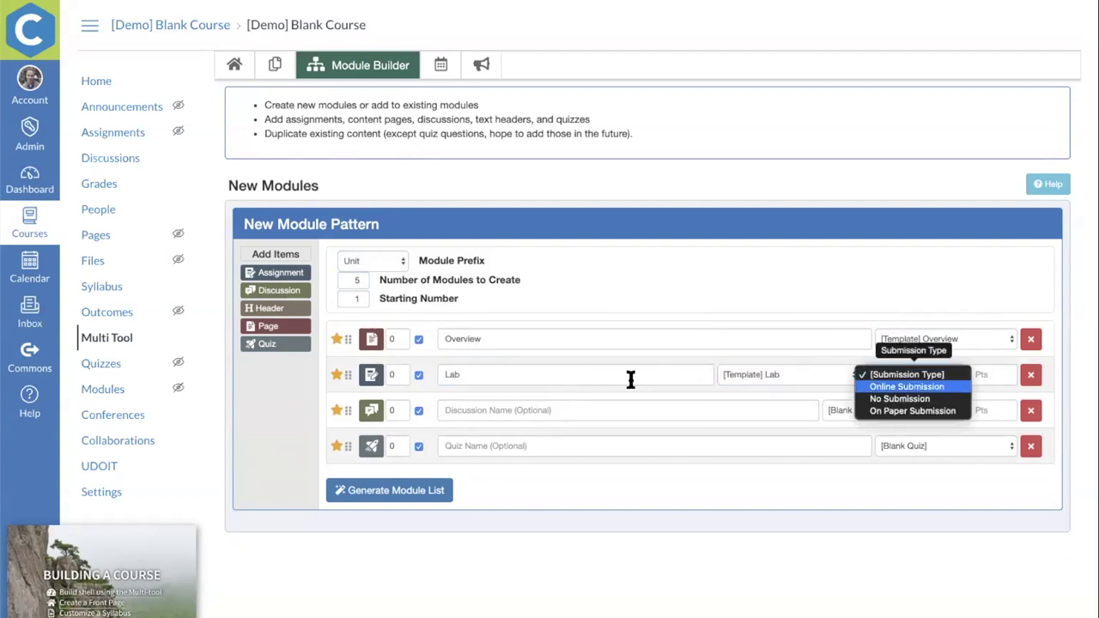
key(Return)
key(Tab)
text(1)
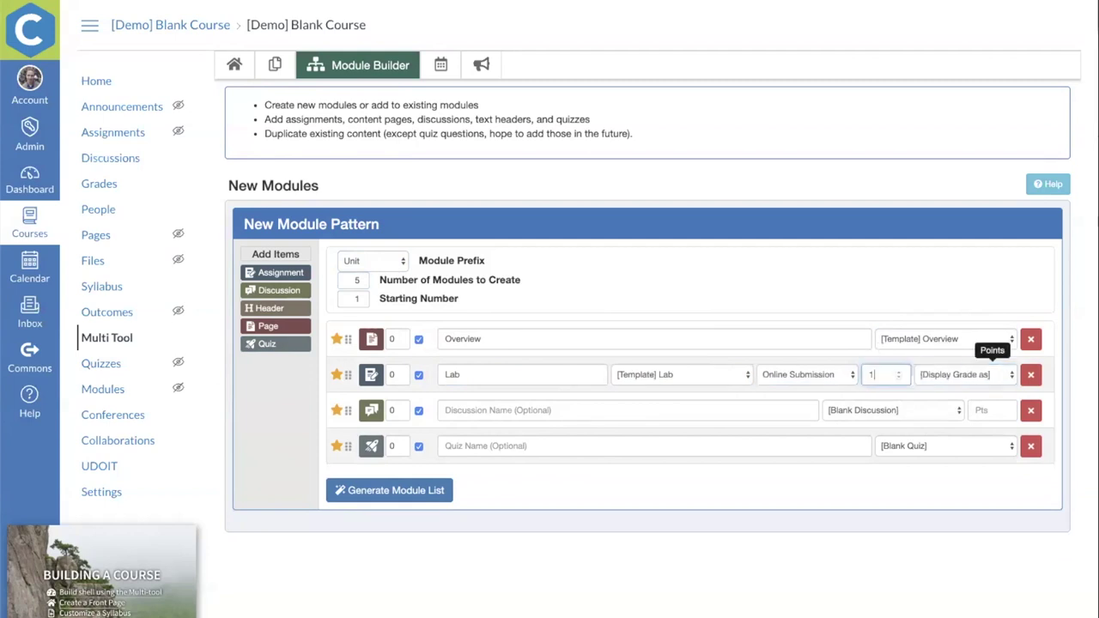
key(Tab)
key(space)
key(Down)
key(Down)
key(Down)
key(Return)
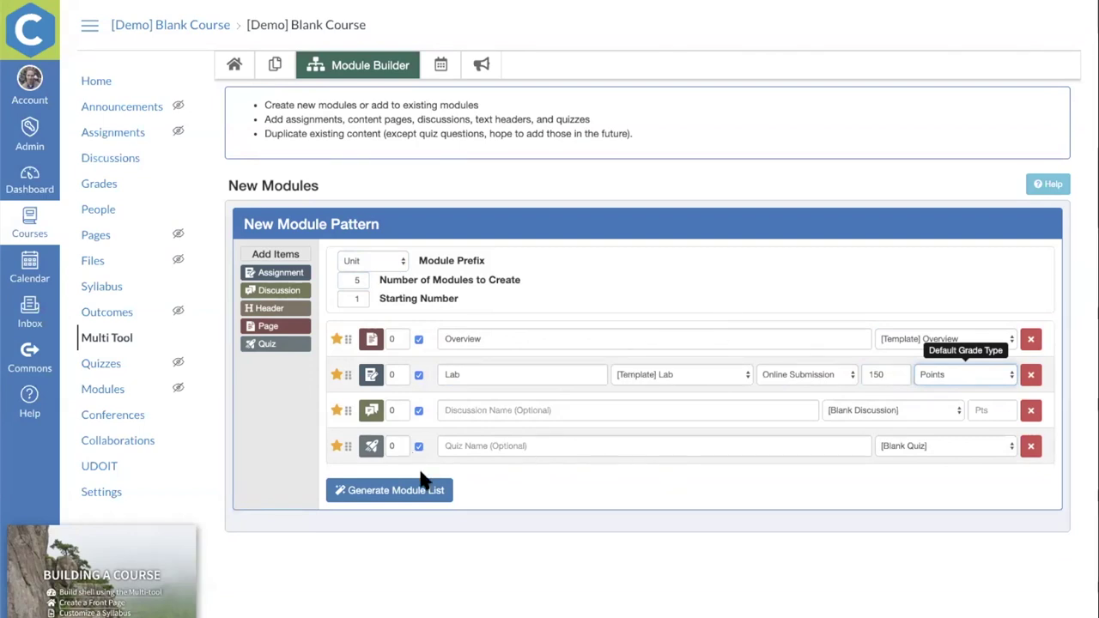
Generate the module list from the pattern and look over the generated units
click(386, 491)
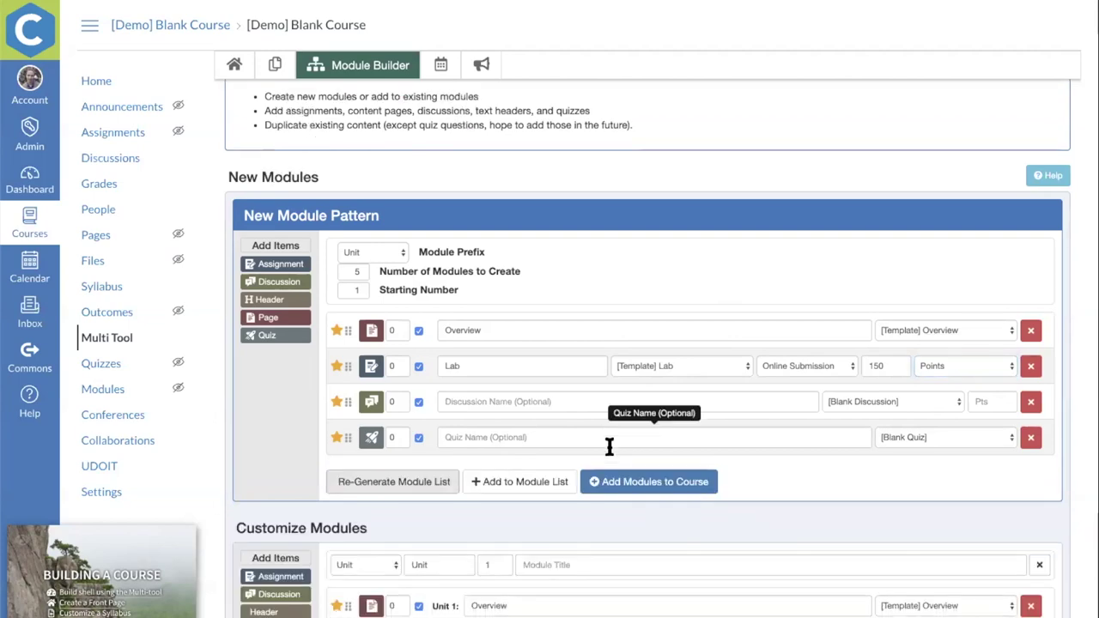
scroll(609, 446, down, 3)
scroll(652, 451, down, 6)
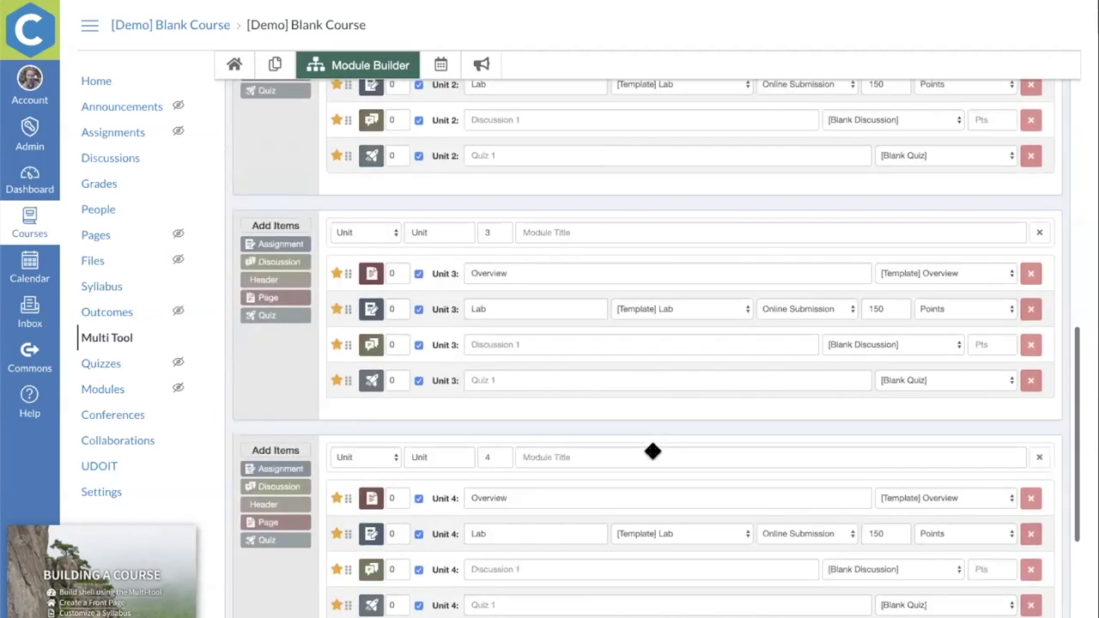
scroll(649, 443, up, 7)
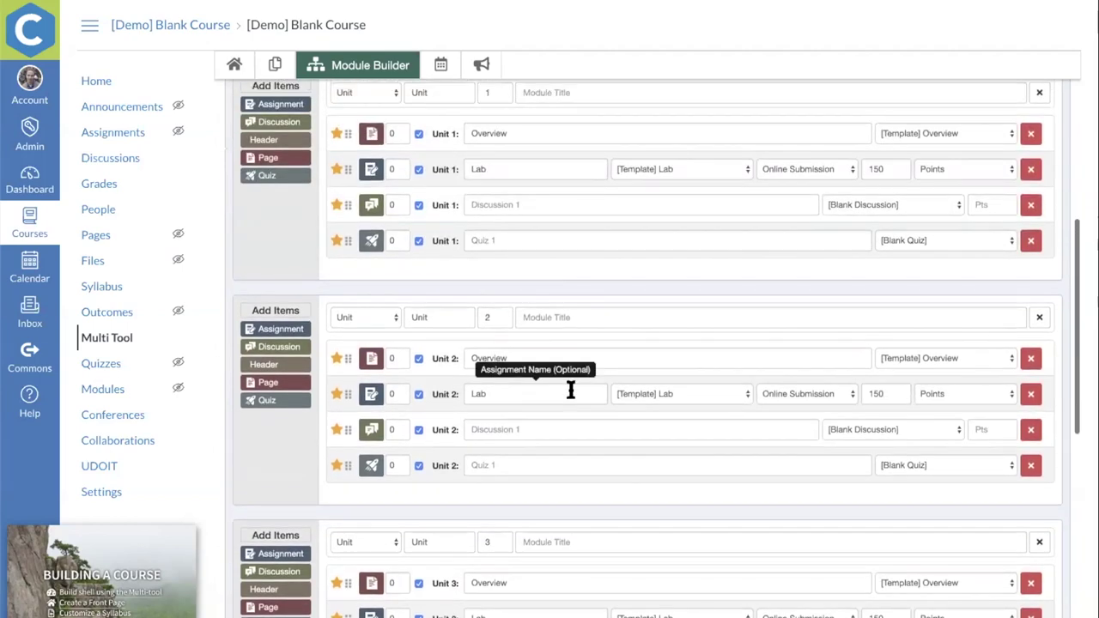
Title the Unit 1 module Introduction and remove its quiz item
scroll(537, 378, up, 2)
click(541, 244)
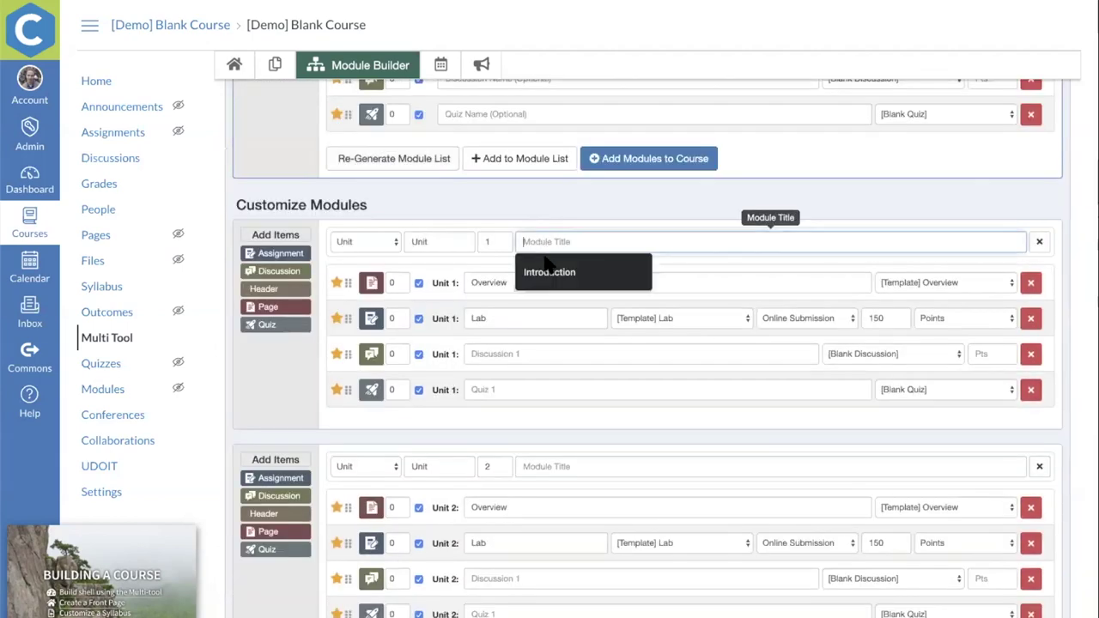
click(547, 268)
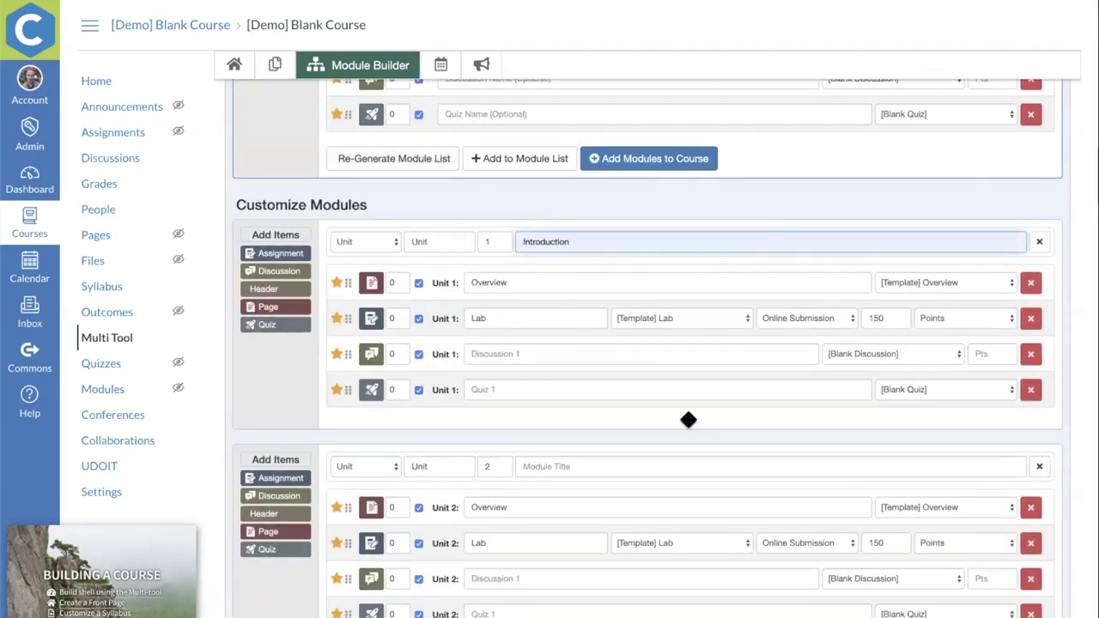
click(1031, 390)
Title the Unit 2 module Getting Started and the Unit 3 module Halfway There
click(571, 429)
click(567, 457)
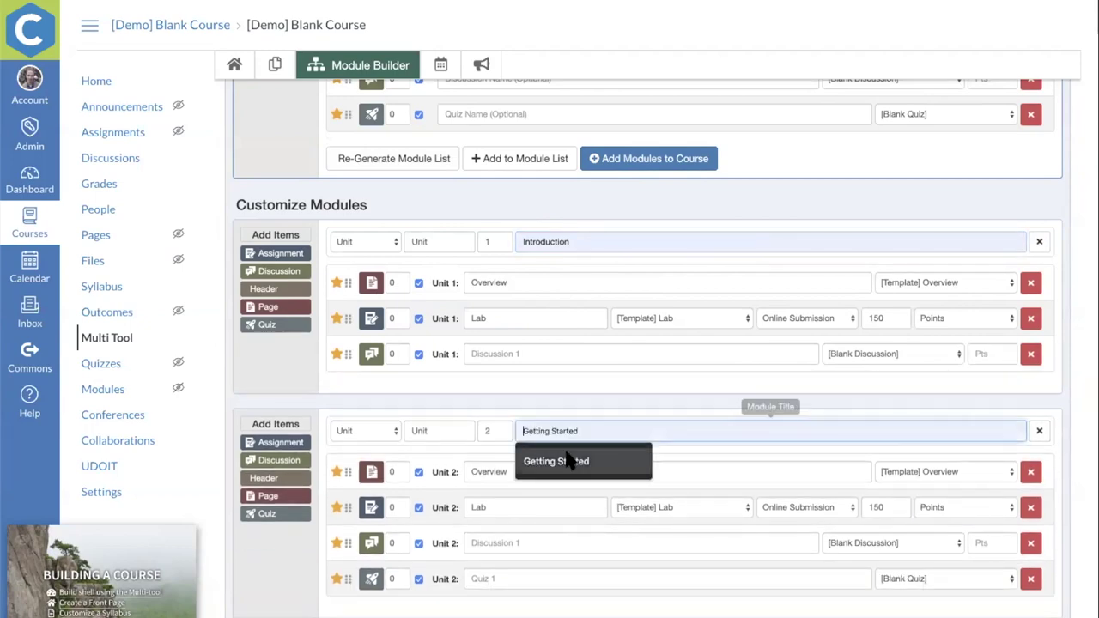
scroll(549, 403, down, 4)
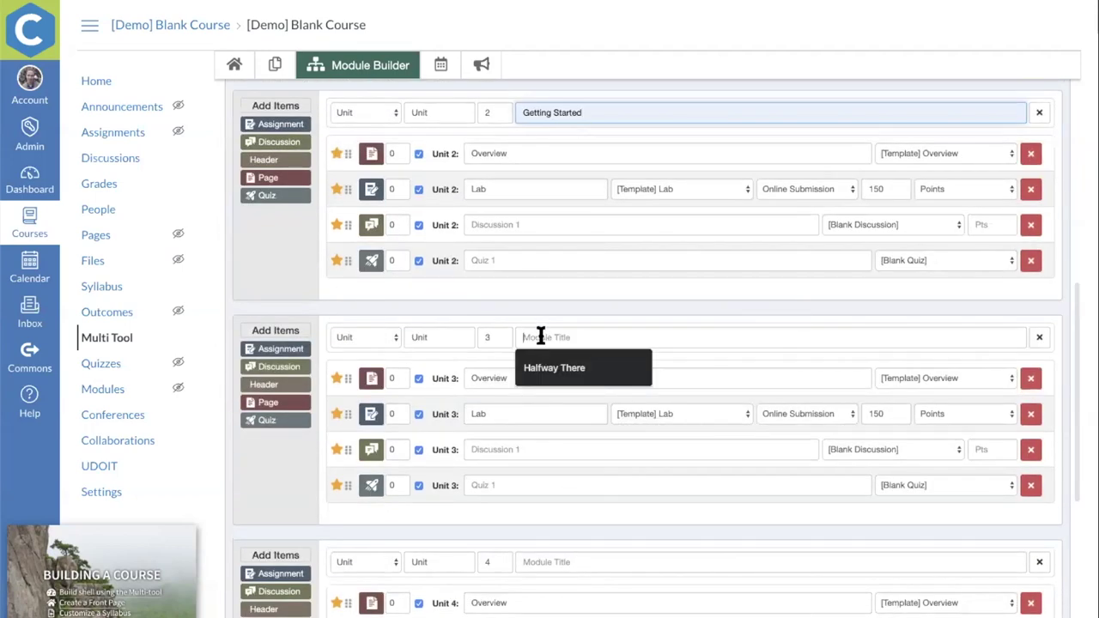
click(539, 337)
click(549, 364)
Title the Unit 4 module Almost Finished and the Unit 5 module Conclusion
scroll(541, 344, down, 6)
scroll(533, 277, up, 1)
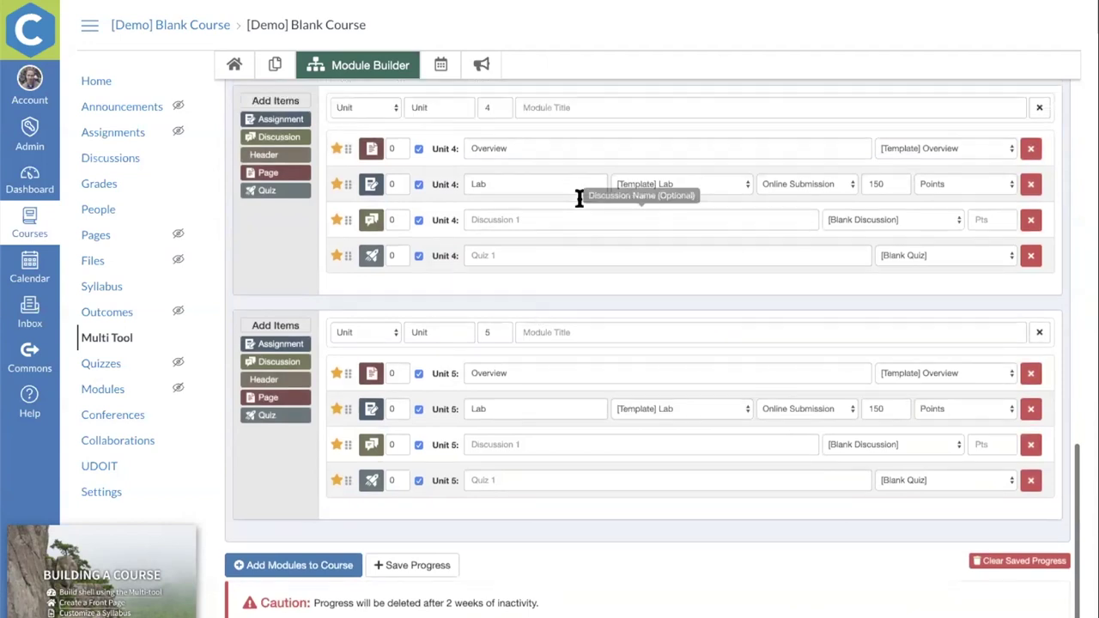
click(559, 142)
click(565, 176)
click(542, 365)
click(556, 398)
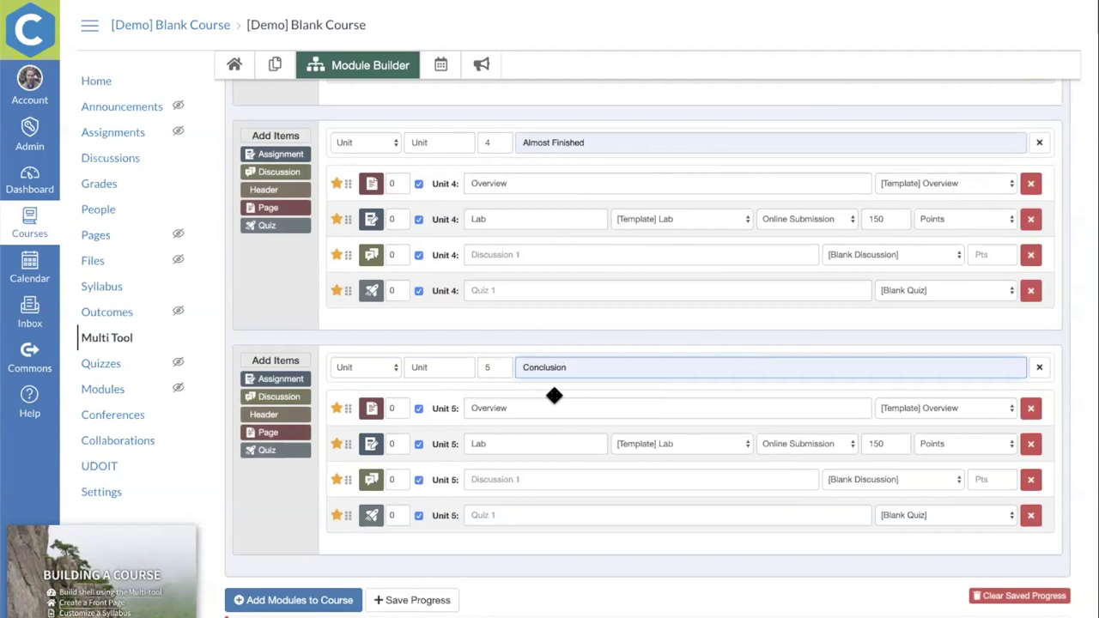
Name the Unit 5 quiz Final Exam, save the progress and add the modules to the course
click(486, 515)
text(Final Exam)
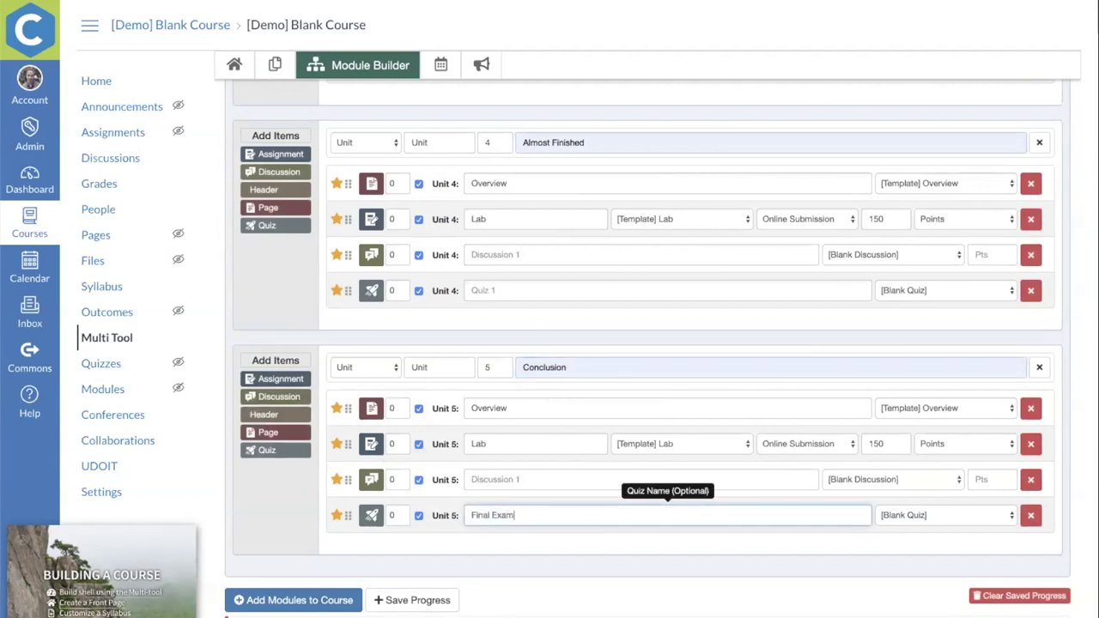
click(409, 603)
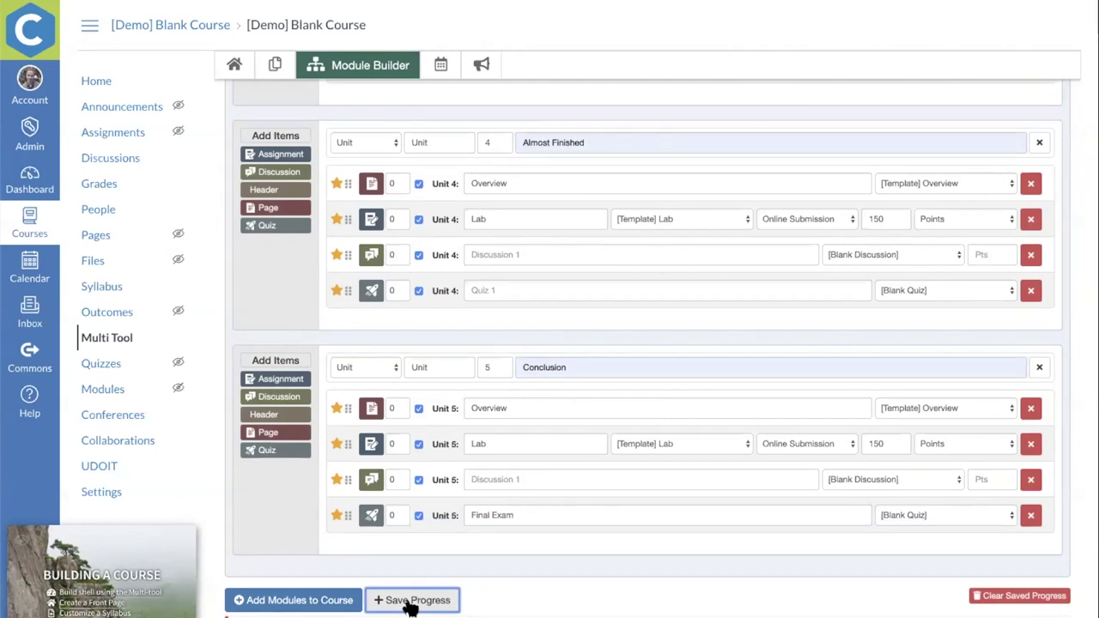
click(337, 601)
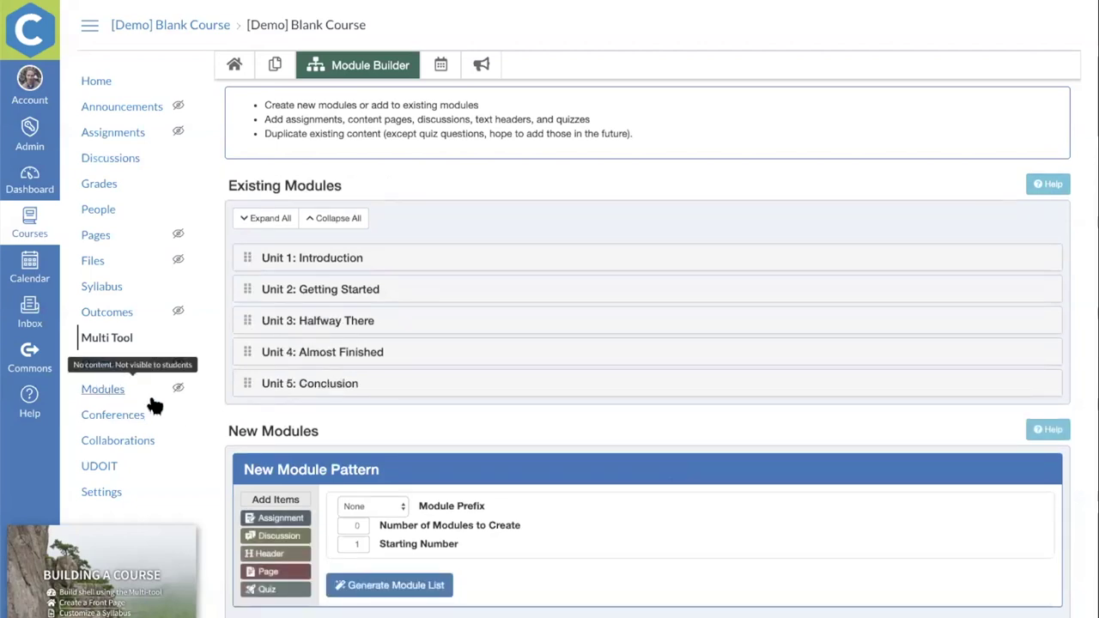
Look through the new units on the course's Modules page and view the Unit 1: Overview page
click(99, 389)
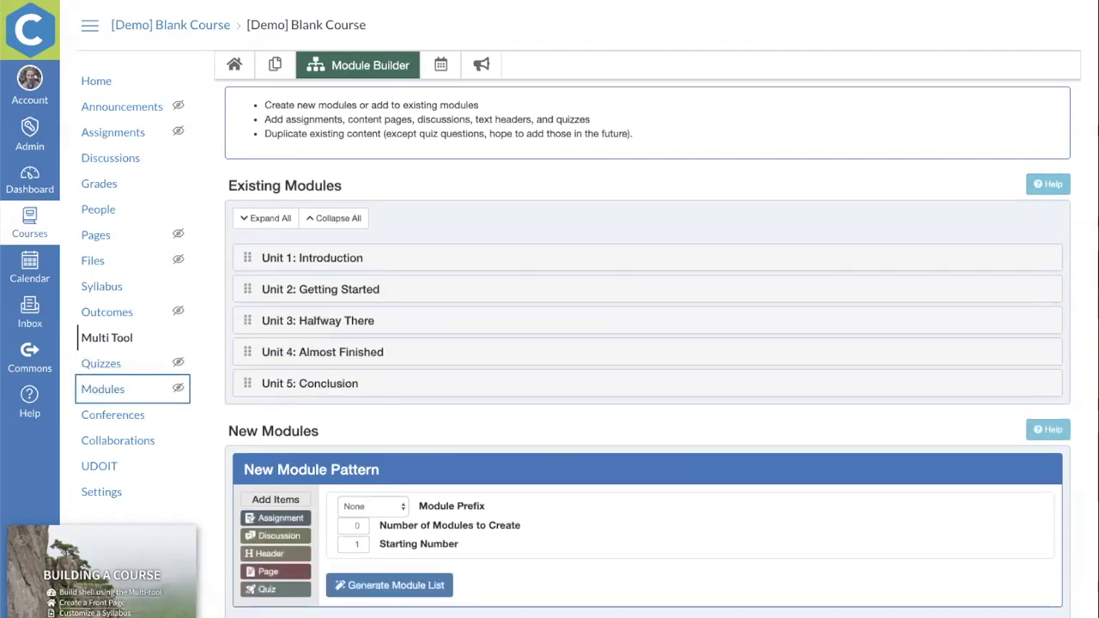
scroll(625, 169, down, 5)
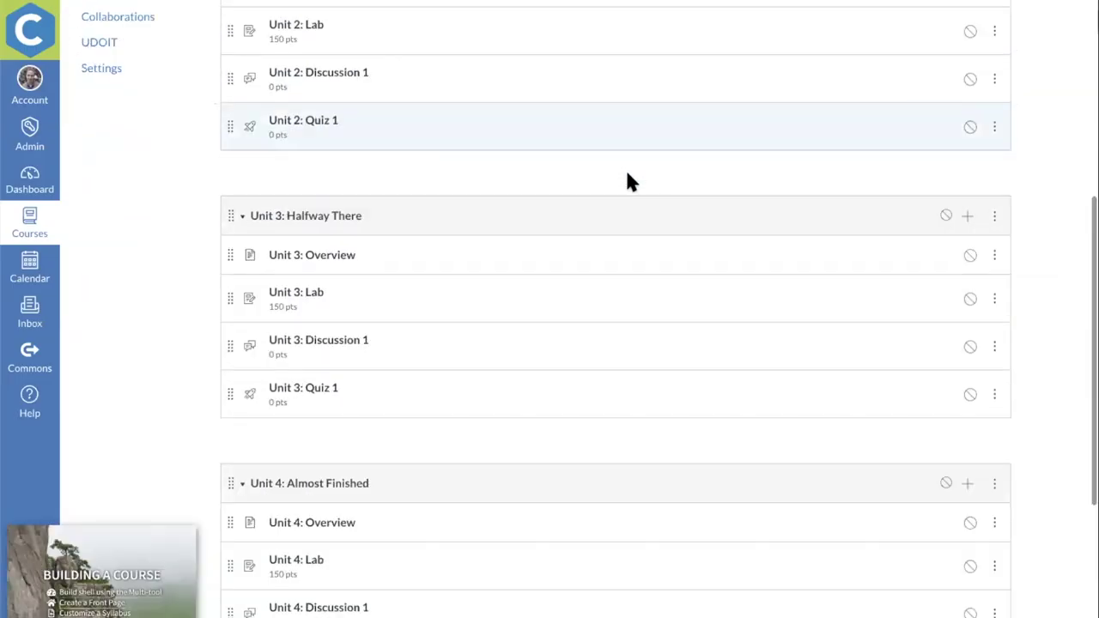
scroll(627, 176, down, 3)
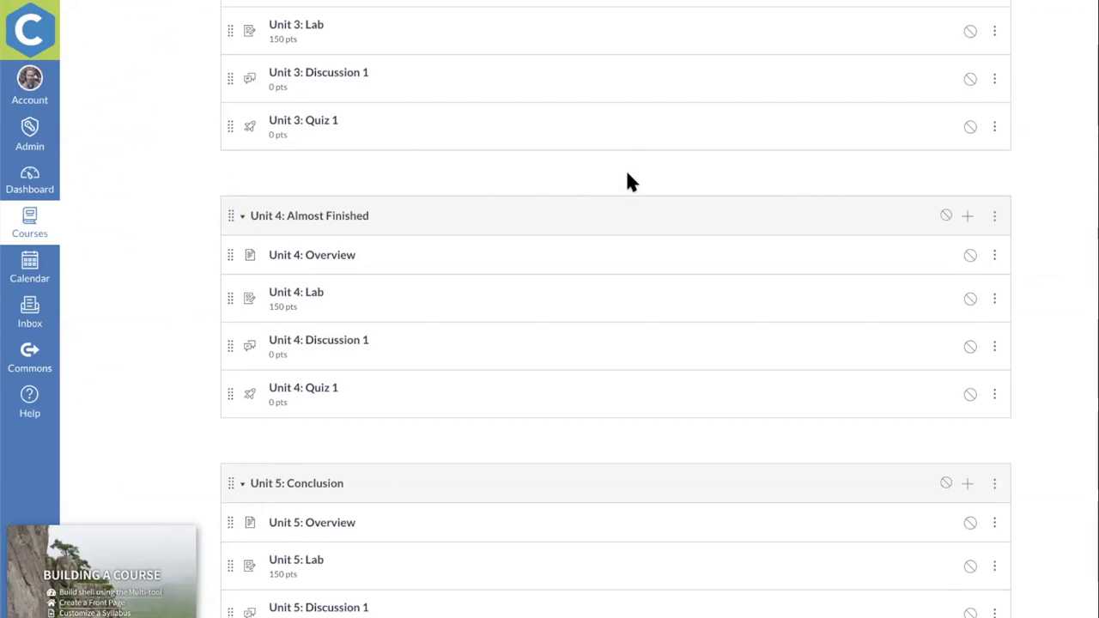
scroll(622, 193, up, 6)
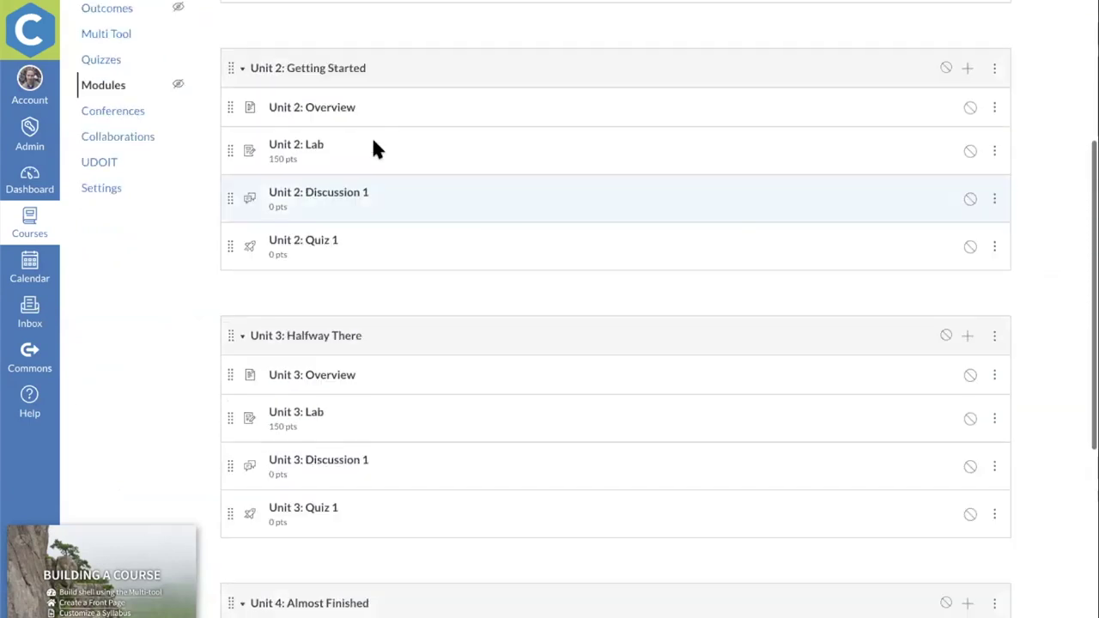
scroll(318, 113, up, 2)
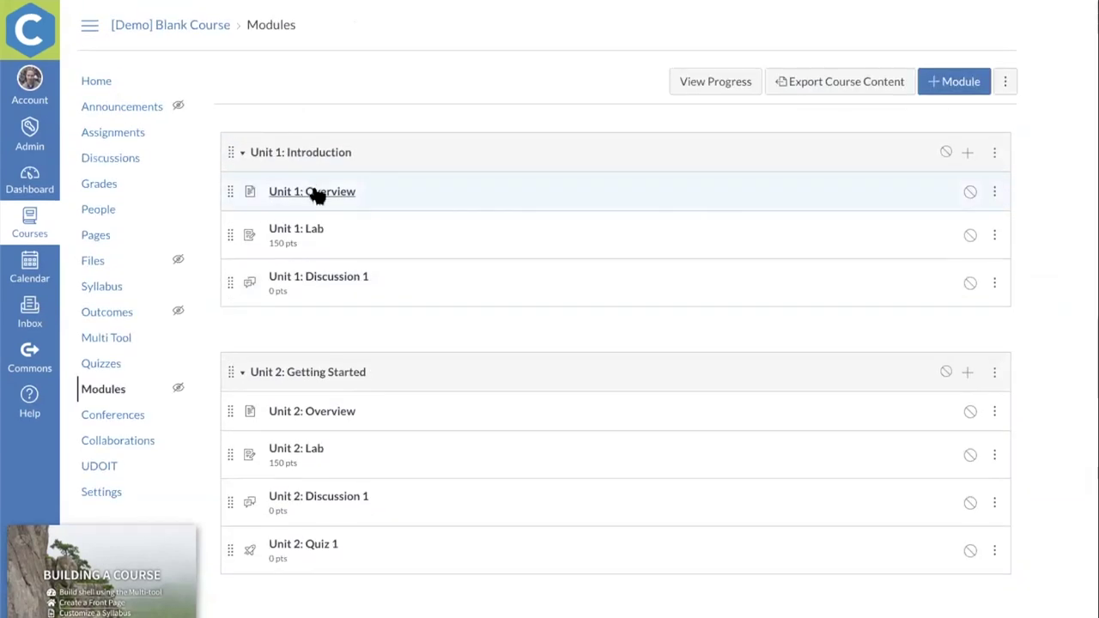
click(321, 193)
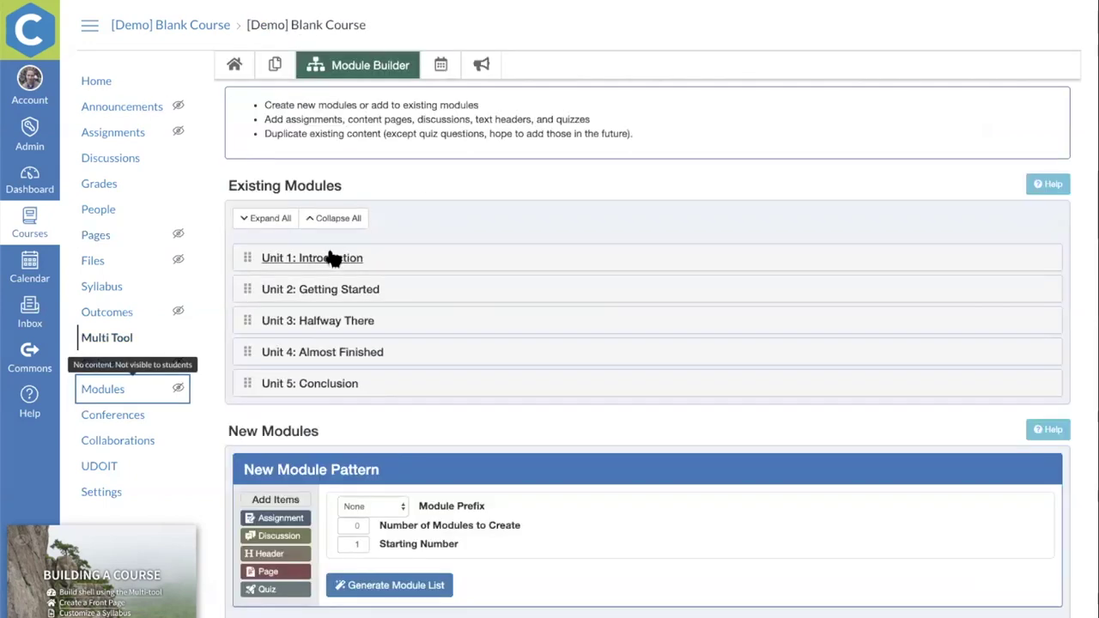
Expand Unit 1: Introduction among the Module Builder's existing modules and examine its items and editing options
click(326, 269)
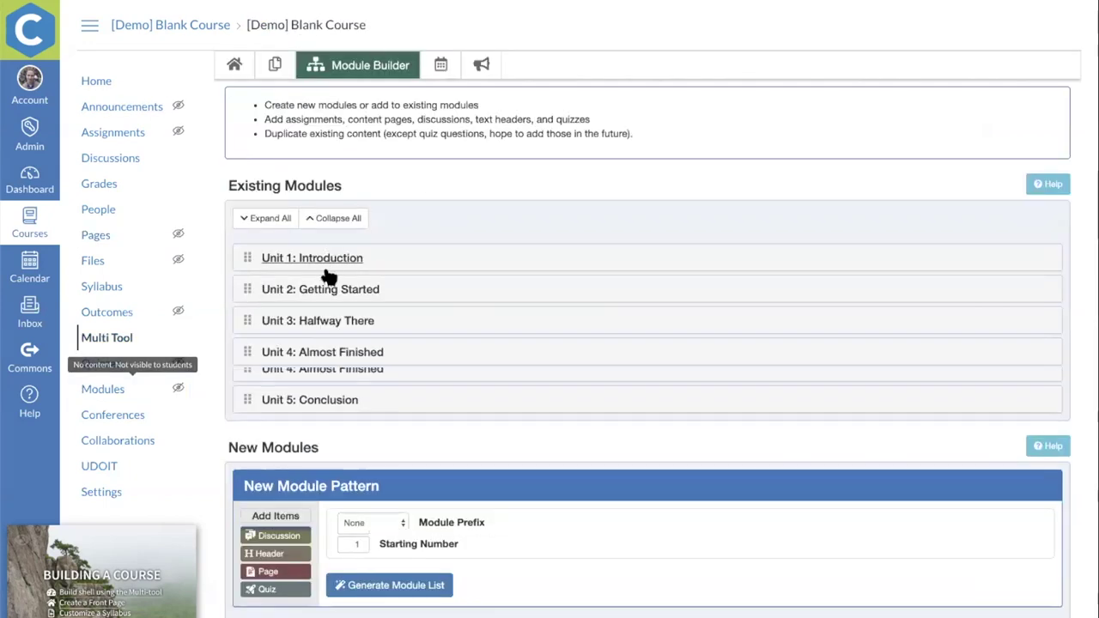
scroll(291, 279, down, 3)
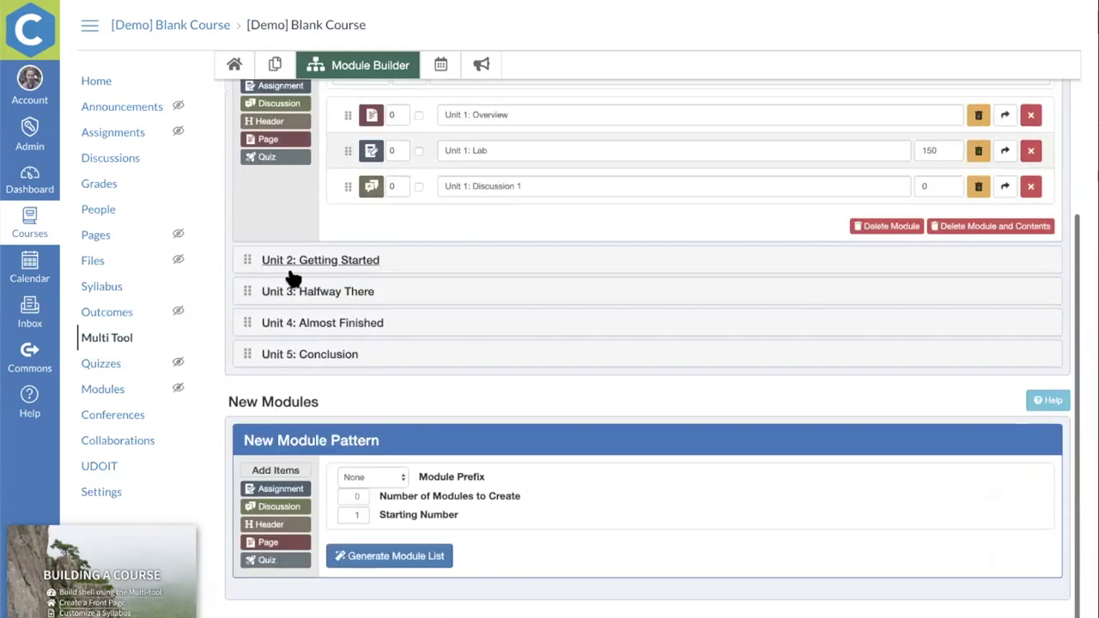
scroll(380, 462, up, 1)
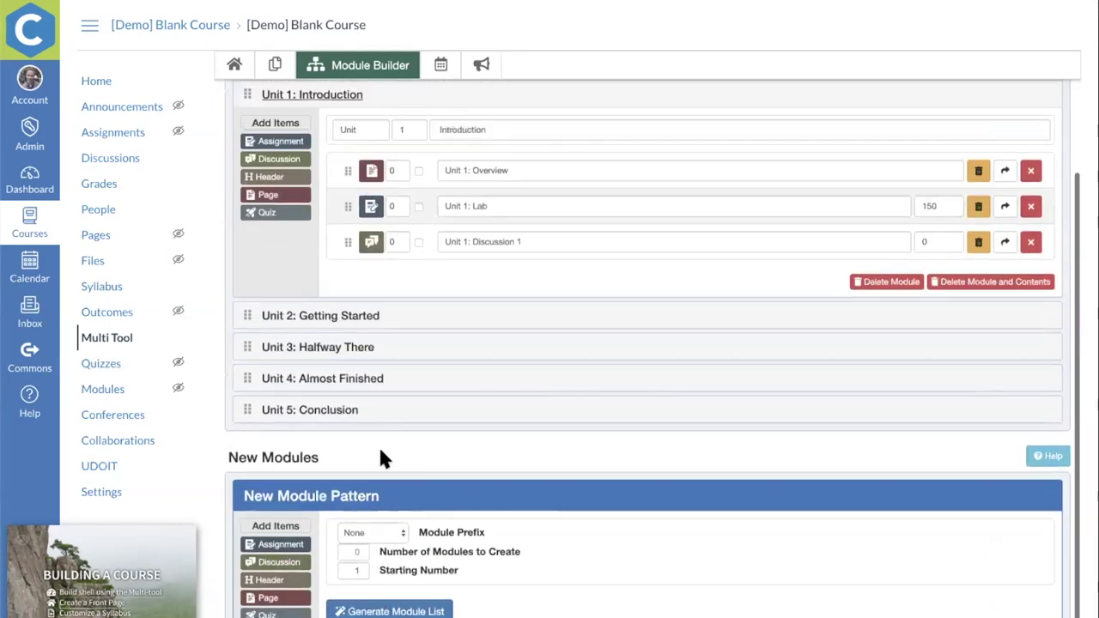
scroll(381, 462, up, 3)
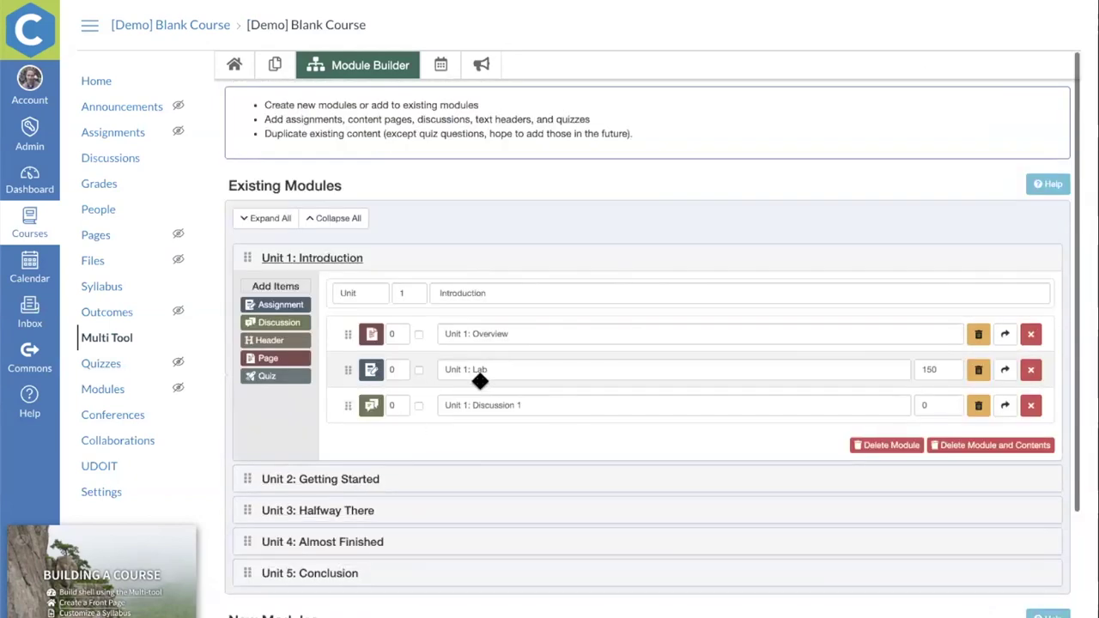
Open the Due Date Modifier and inspect the due date and time choices for Unit 1: Discussion 1
click(440, 67)
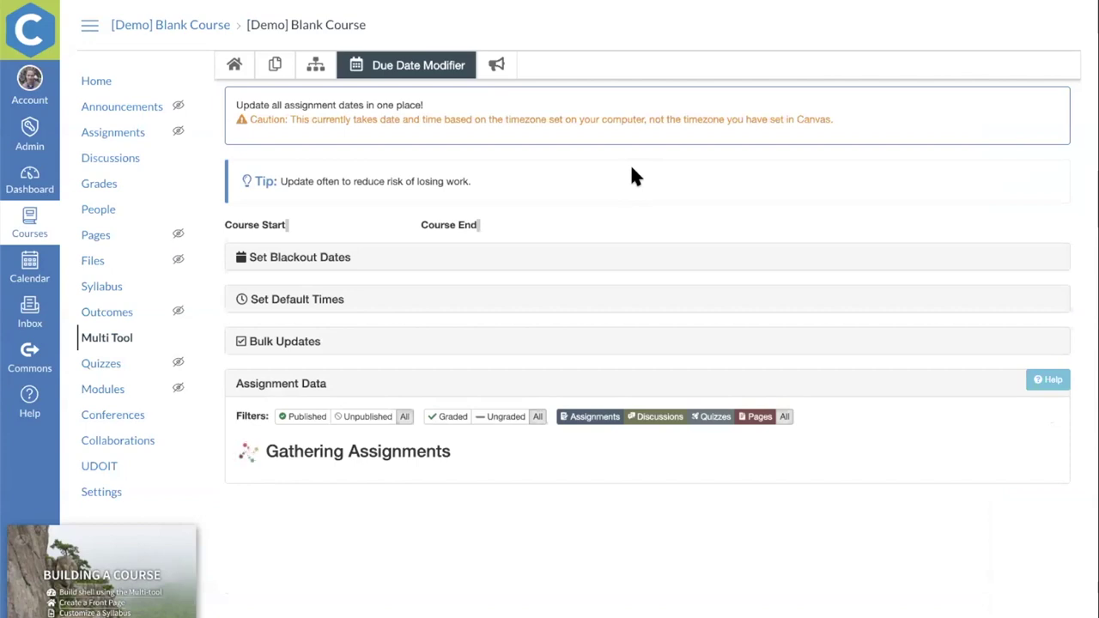
scroll(631, 176, down, 4)
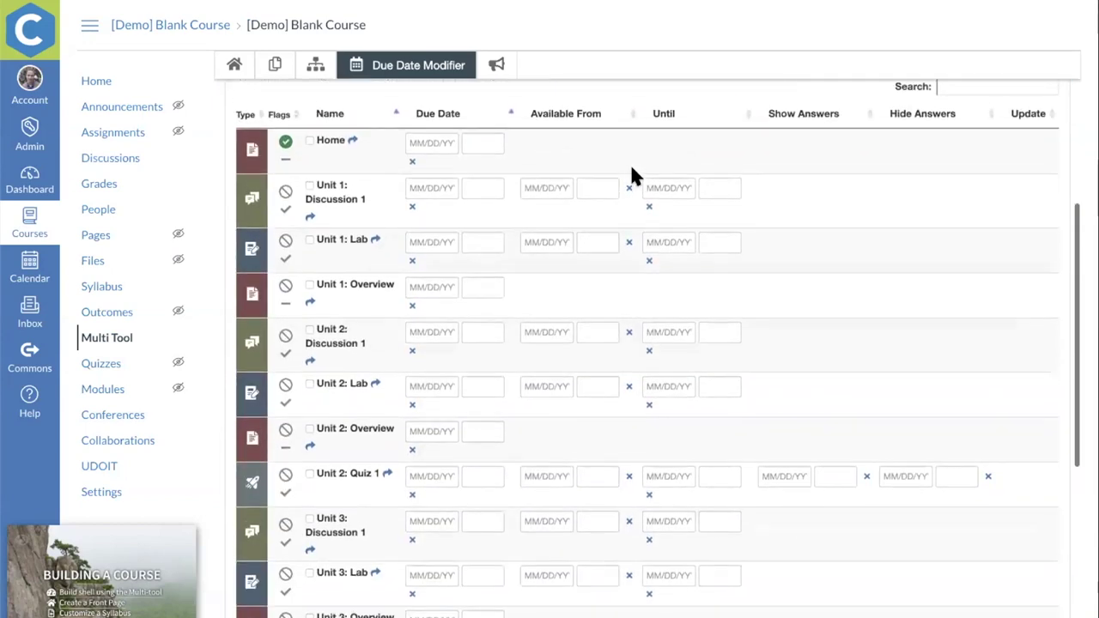
click(427, 182)
click(490, 181)
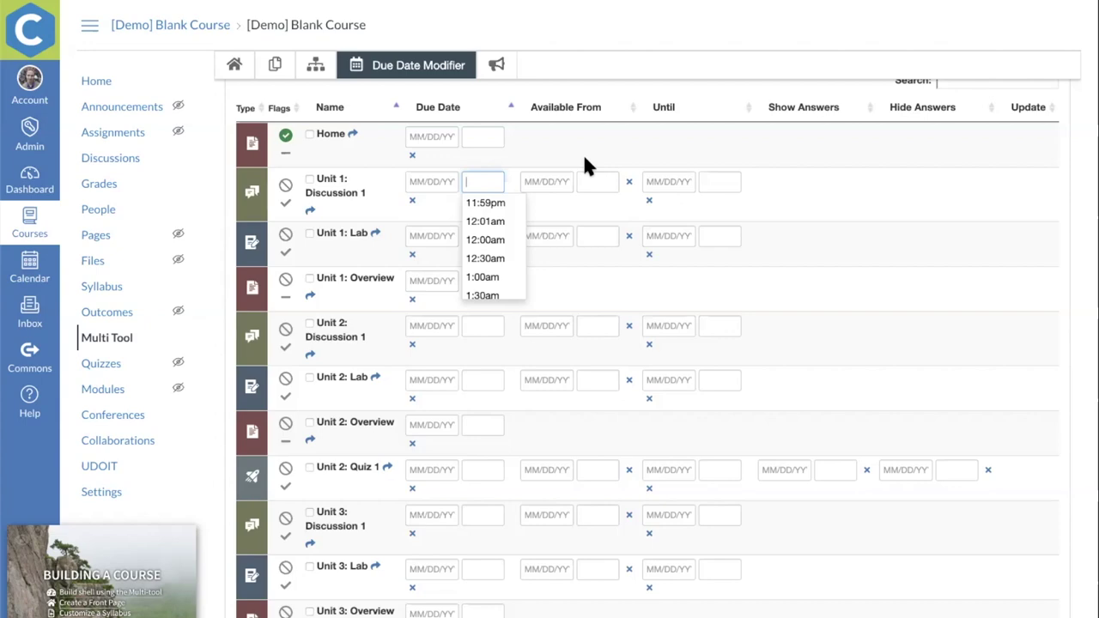
Expand the blackout dates section of the Due Date Modifier and review its options
scroll(582, 152, up, 5)
click(341, 259)
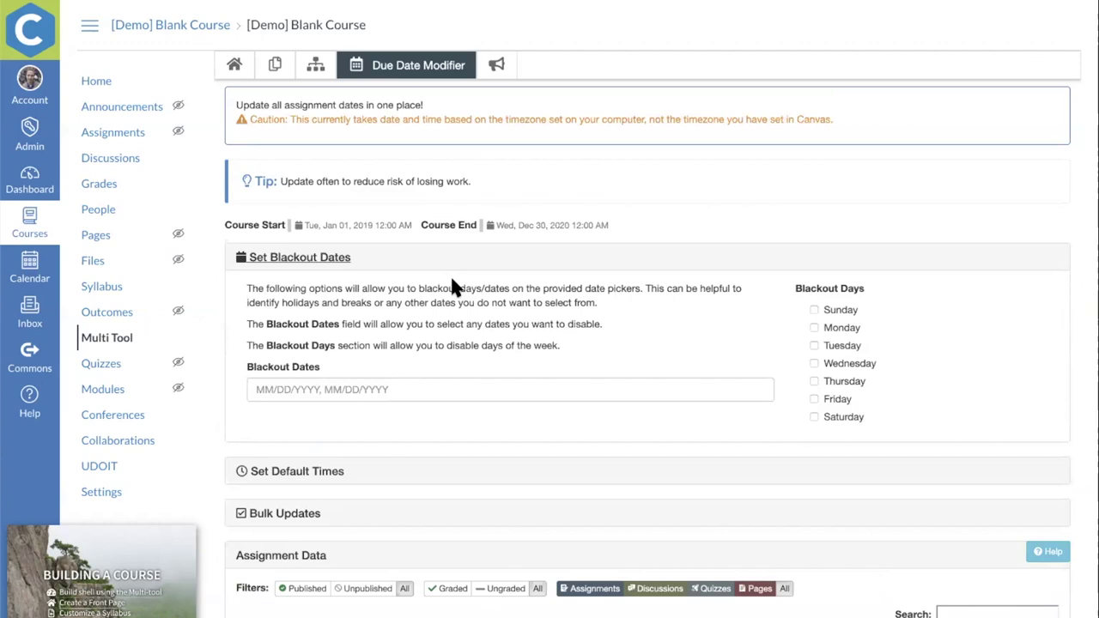
scroll(450, 288, down, 2)
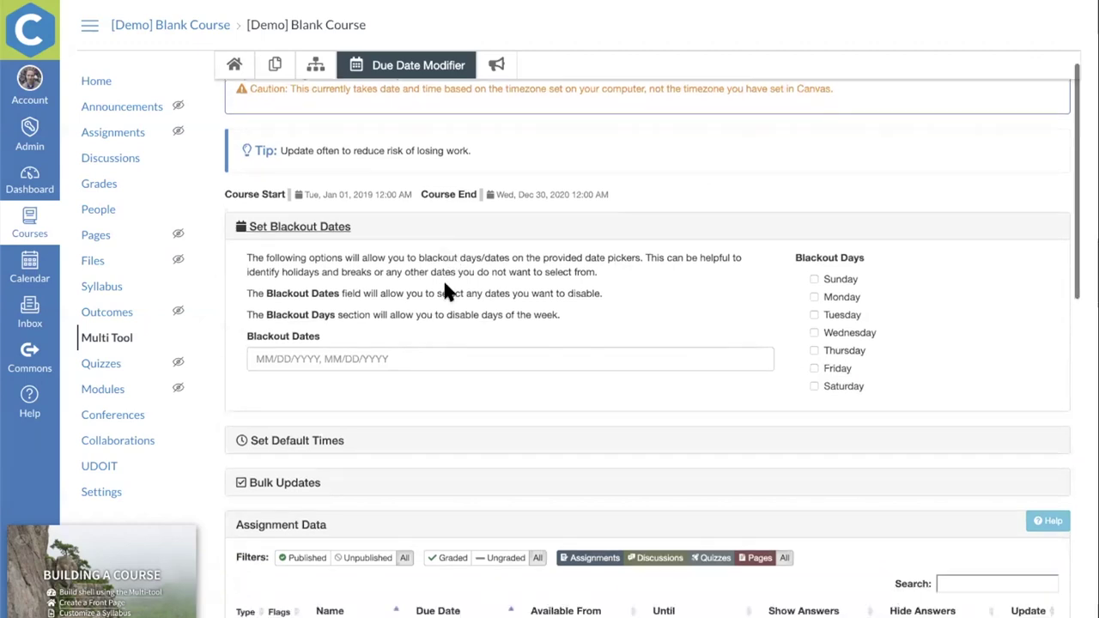
Review the default times and bulk update options of the Due Date Modifier
click(380, 358)
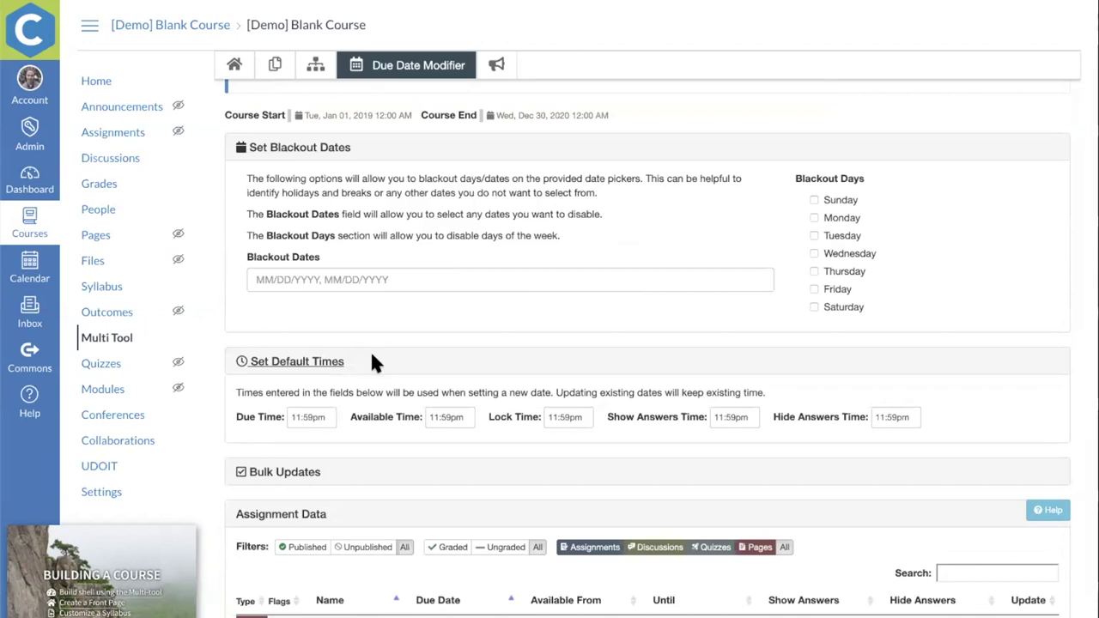
scroll(373, 359, down, 3)
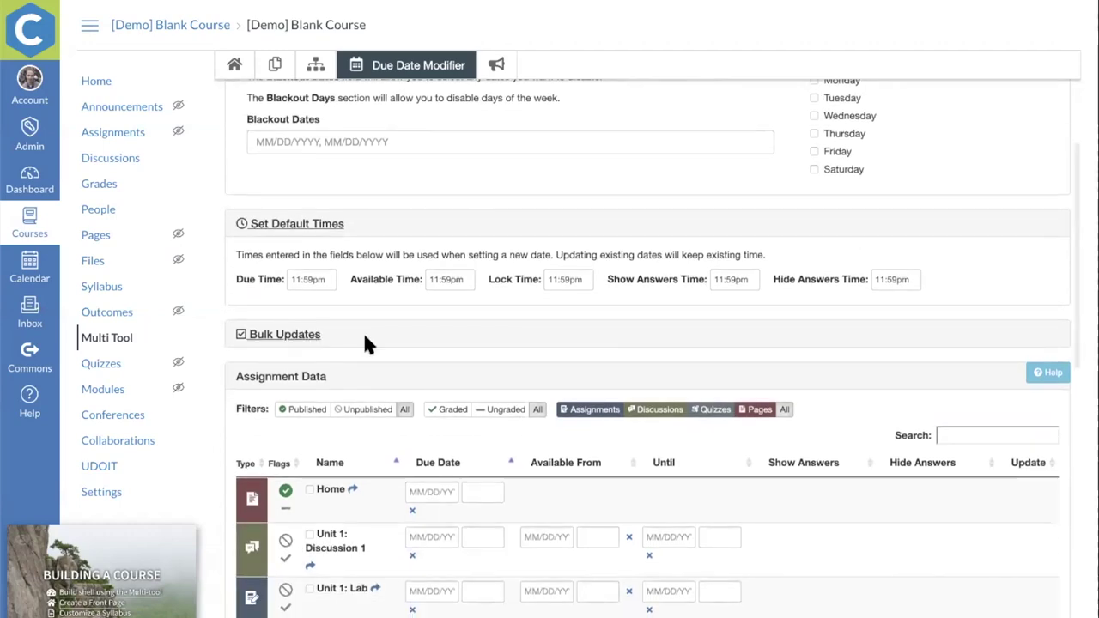
click(301, 341)
scroll(415, 341, down, 1)
scroll(415, 343, down, 1)
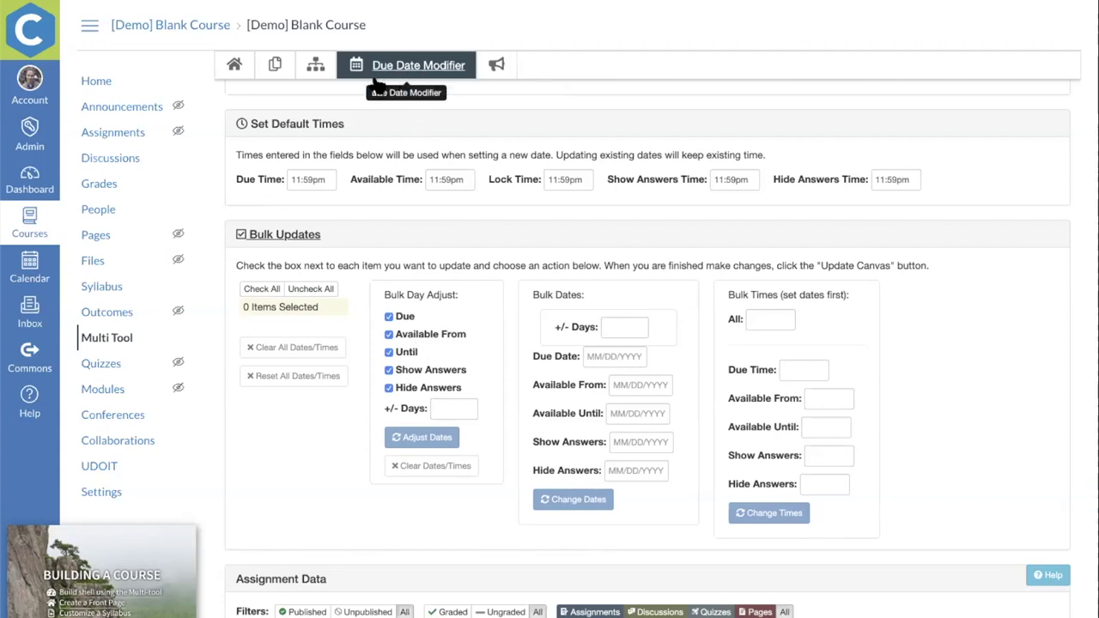
Open the course's Home page for editing and launch Design Tools on it
click(101, 81)
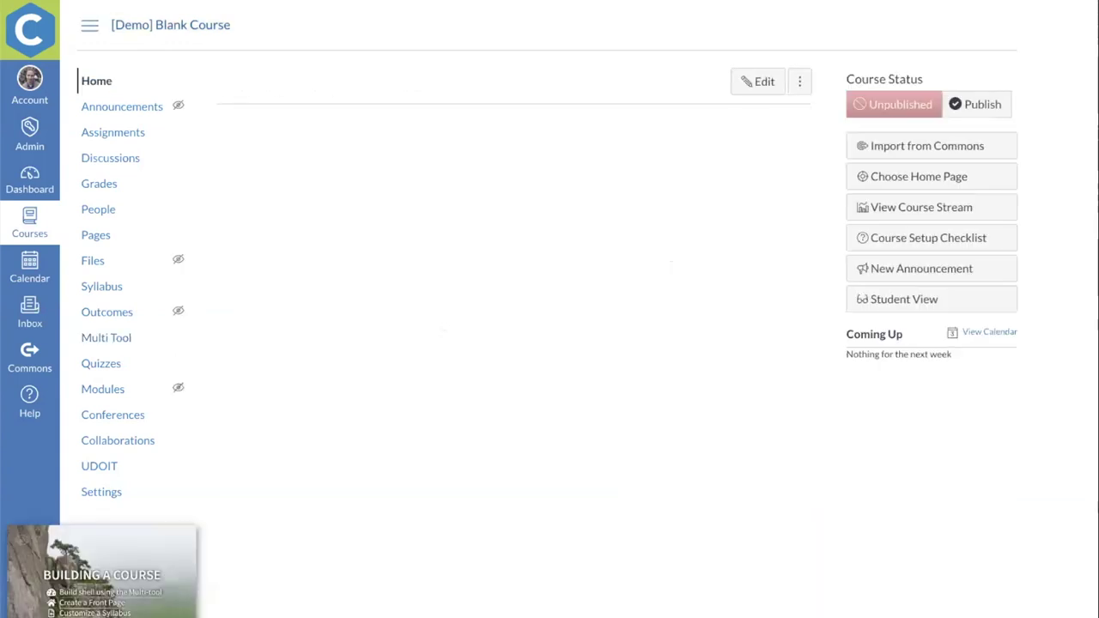
click(747, 80)
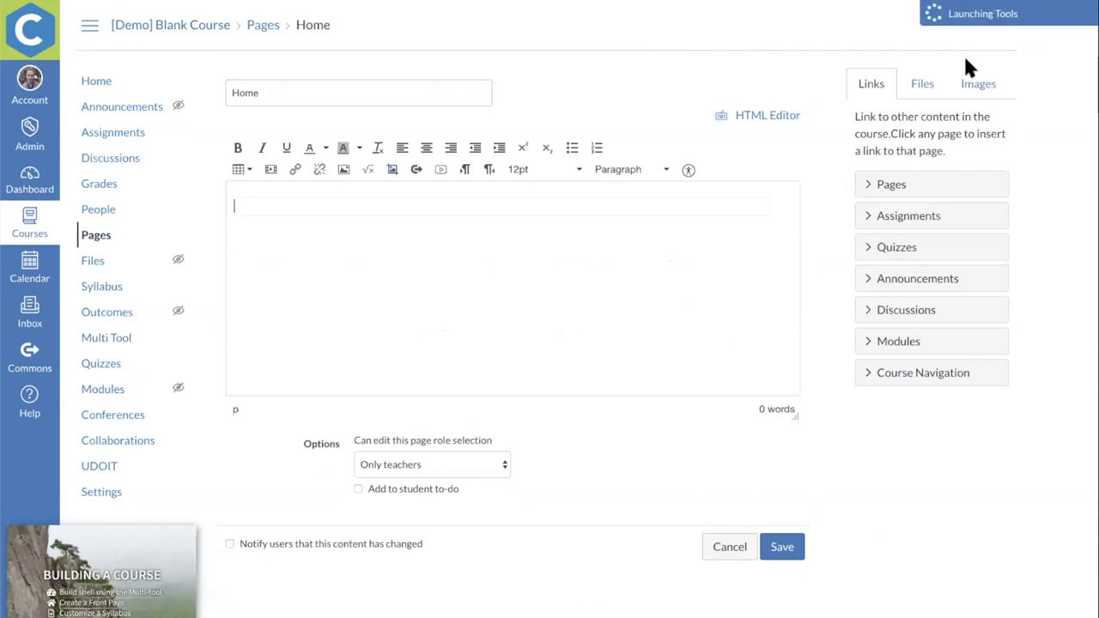
click(924, 120)
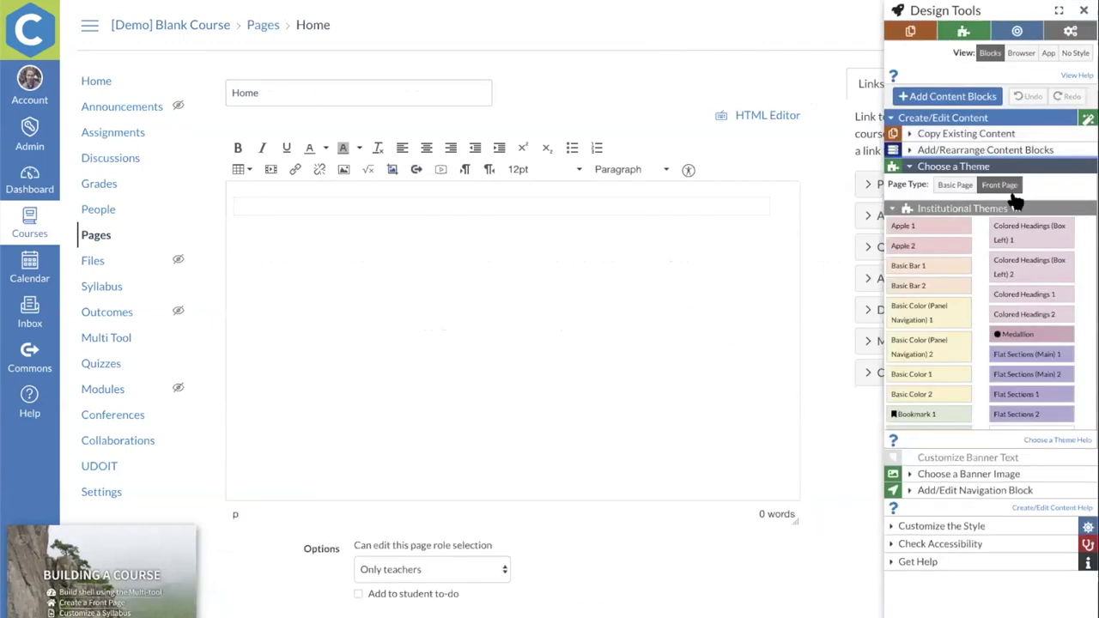
Preview the front page themes and apply Flat Sections (Main) 1 to the Home page
click(1001, 185)
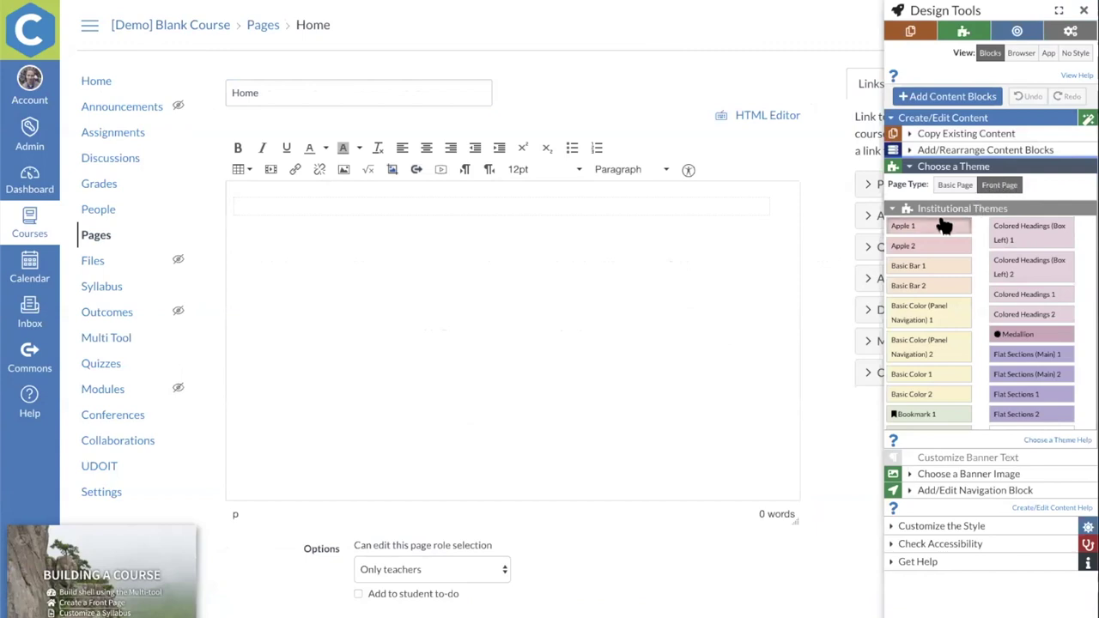
mouse_move(945, 225)
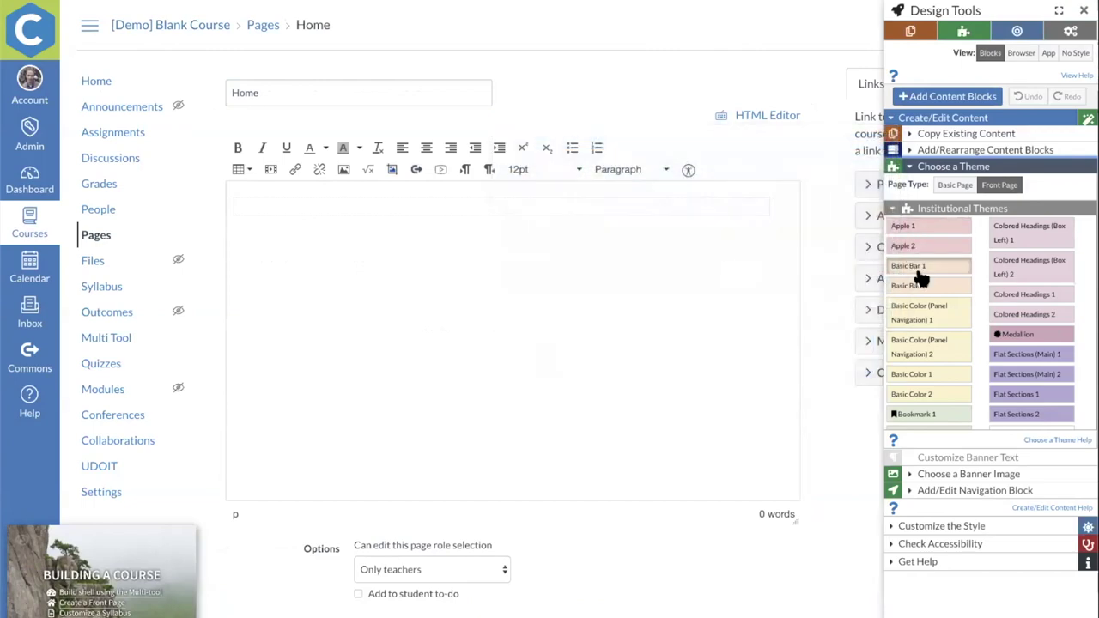
mouse_move(921, 273)
mouse_move(923, 325)
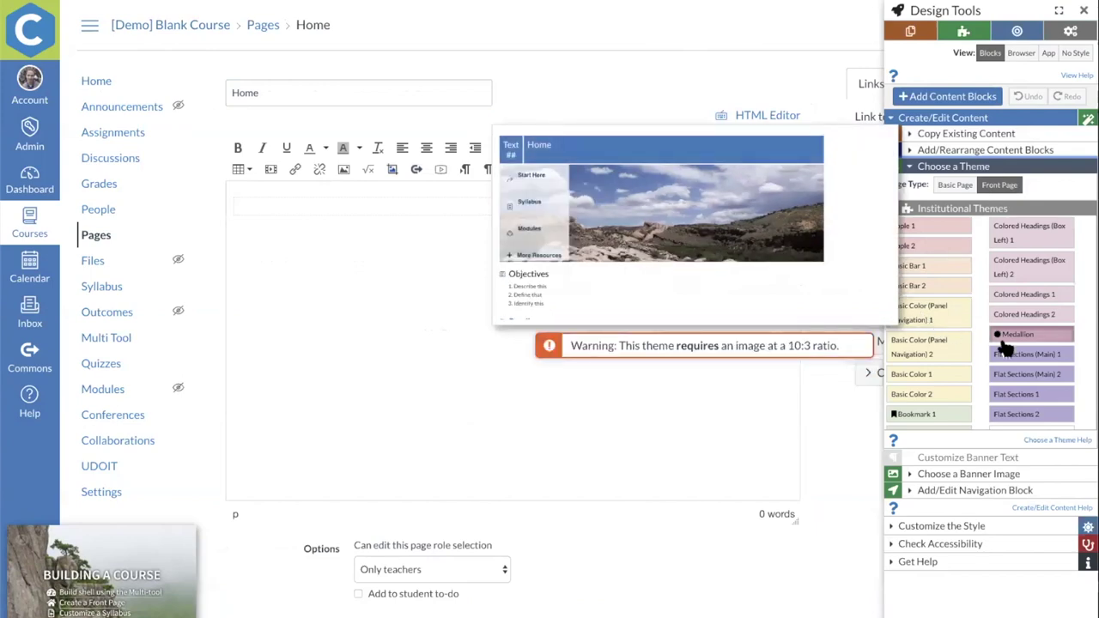
mouse_move(1023, 360)
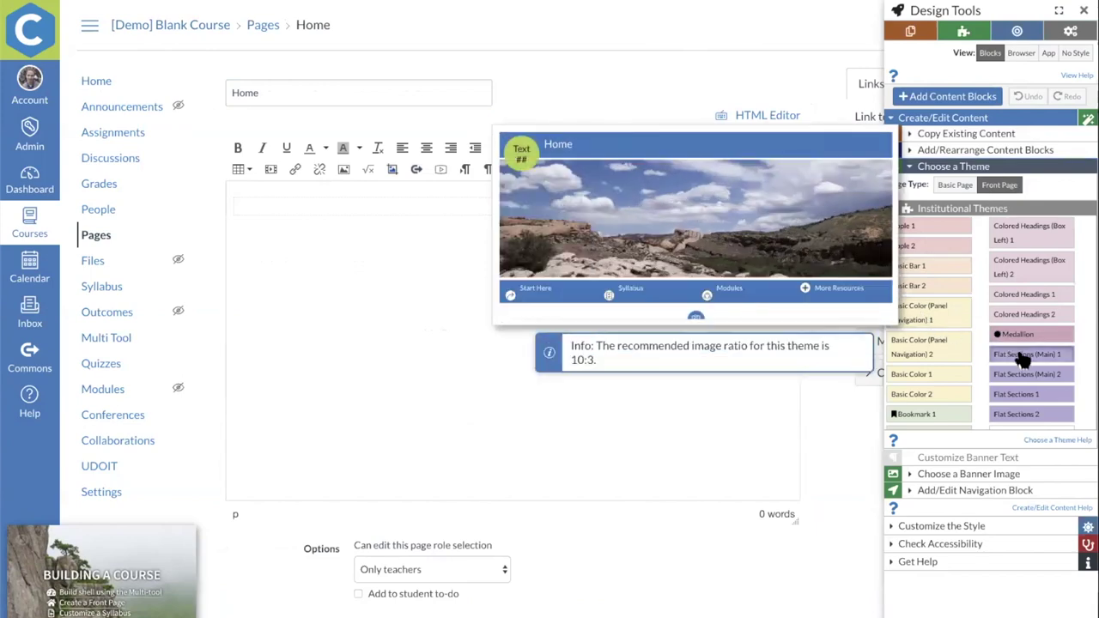
click(1024, 355)
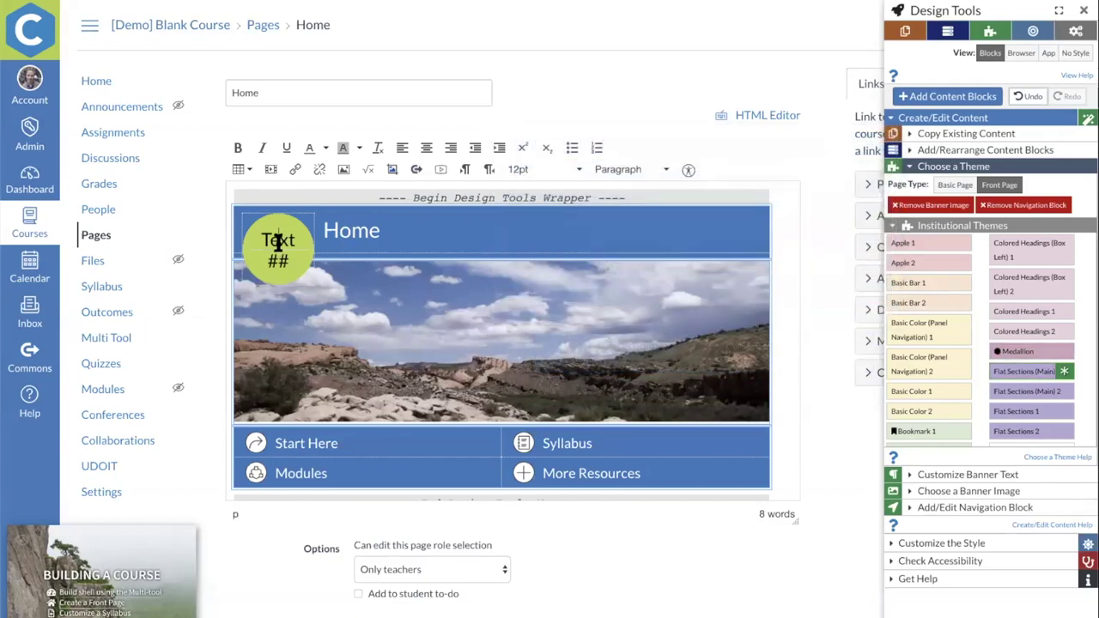
Customize the banner text with unit name "Cidi", unit number "Labs" and content title "Welcome to DesignPLUS"
click(277, 243)
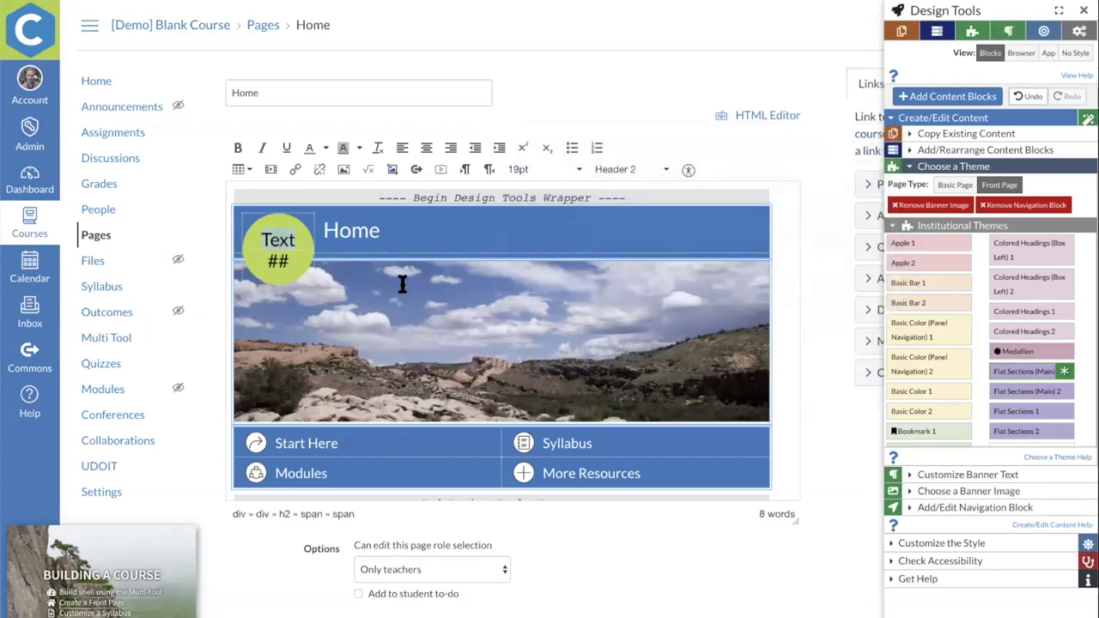
click(945, 478)
click(946, 249)
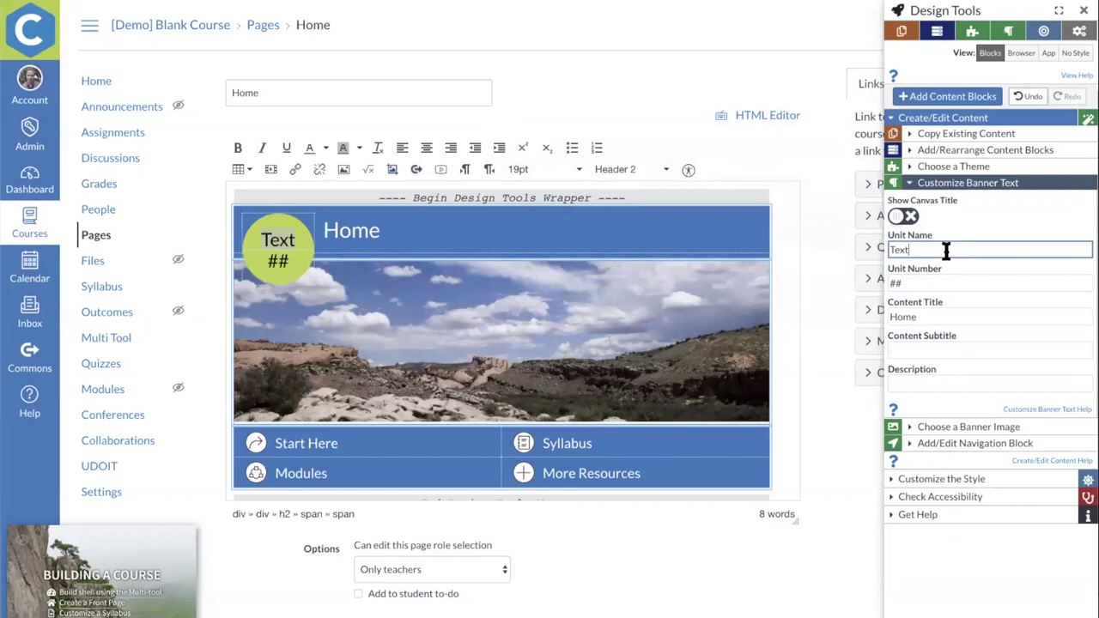
text(Cidi)
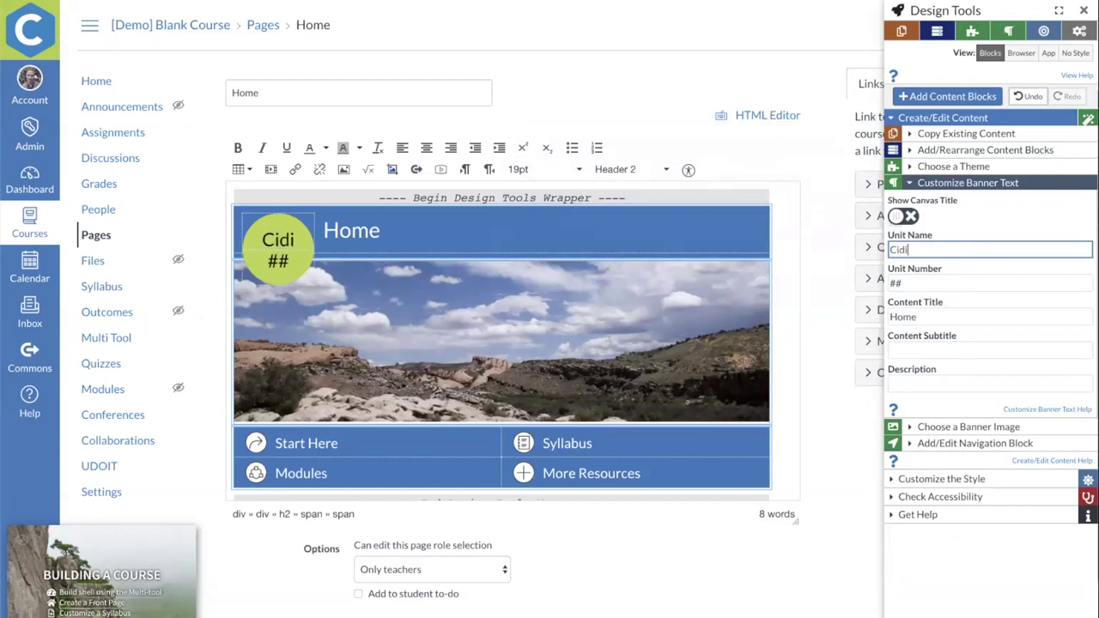
key(Tab)
text(Labs)
key(Tab)
text(Welcome to DesignPLUS)
Try a content subtitle "Subtitle" and a description "Desc" in the banner, and clear both
key(Tab)
text(Subtitle)
key(Tab)
text(Des)
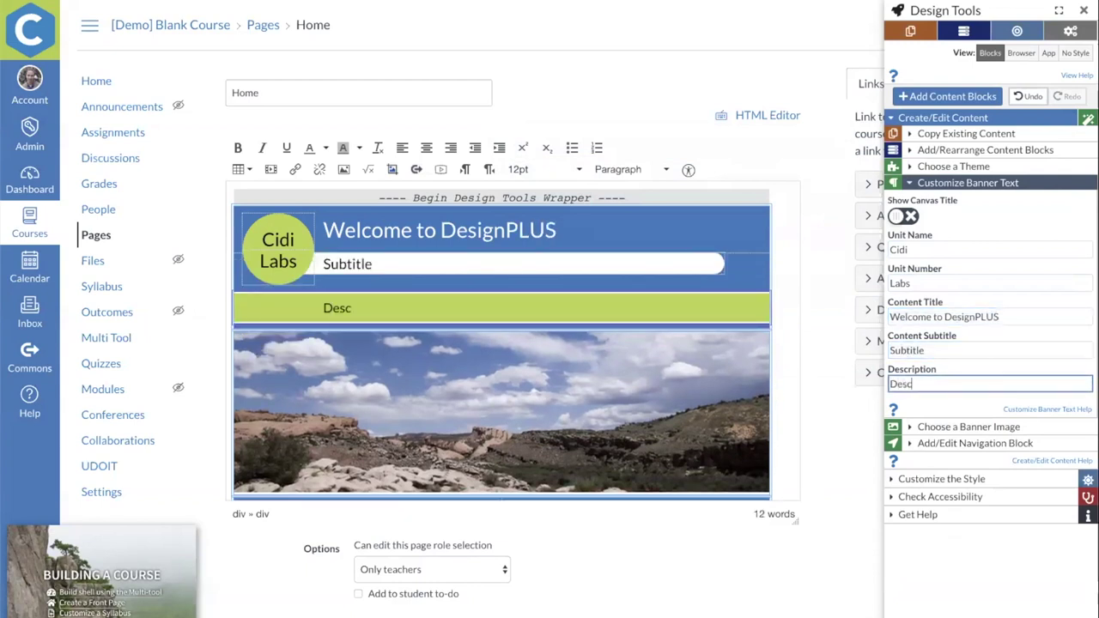
key(BackSpace)
key(BackSpace)
key(BackSpace)
key(shift+Tab)
key(BackSpace)
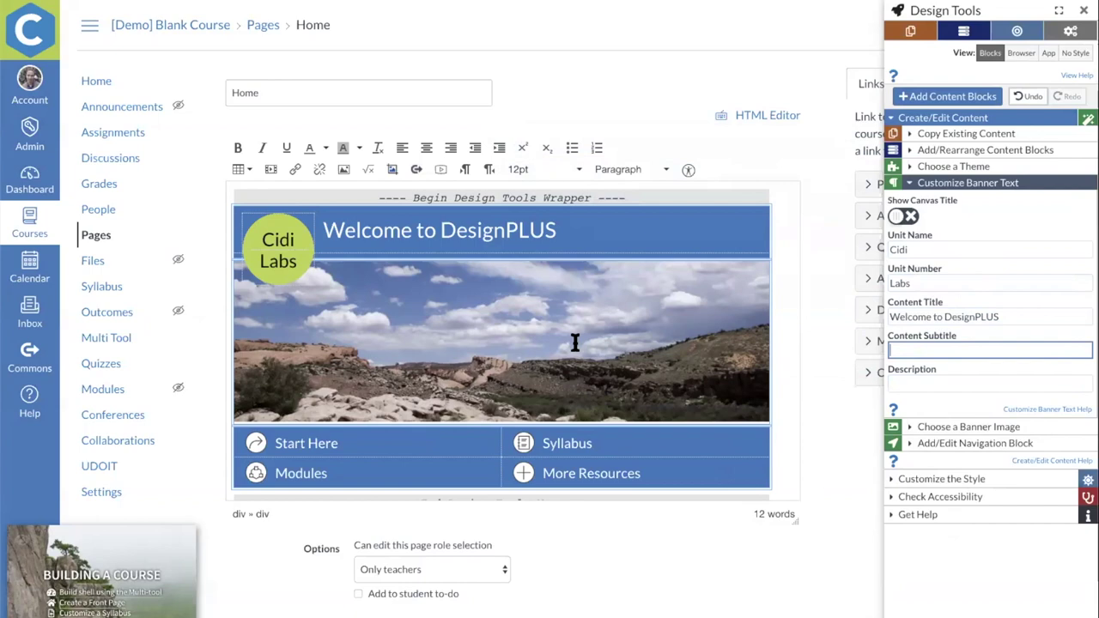
Try the institution's River in fall and Canyonlands National Park images as the page banner
click(967, 426)
click(944, 391)
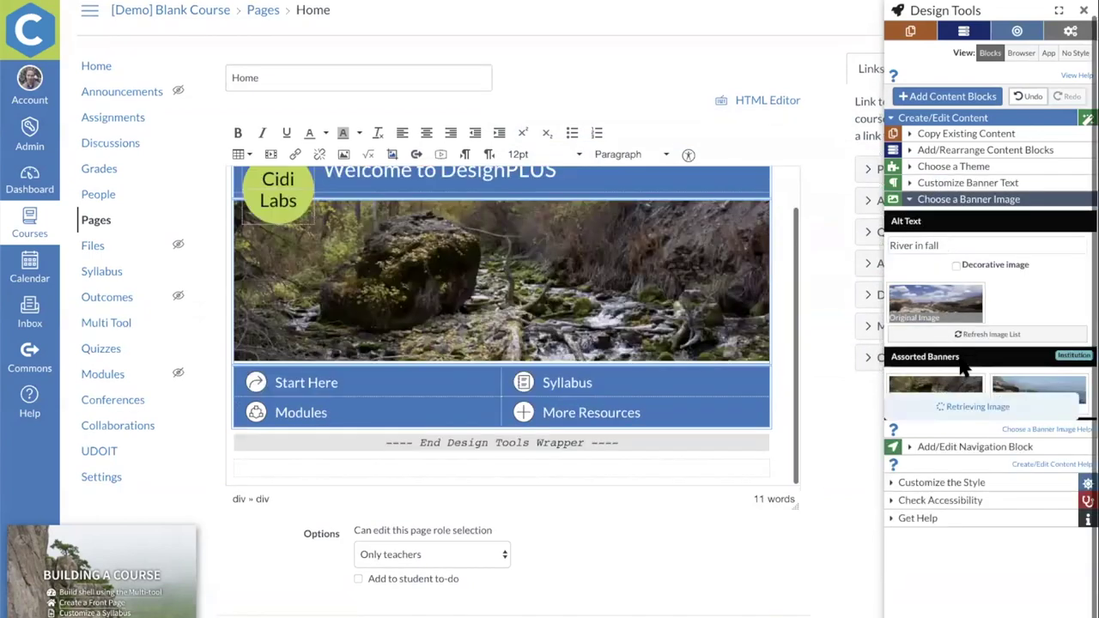
click(944, 352)
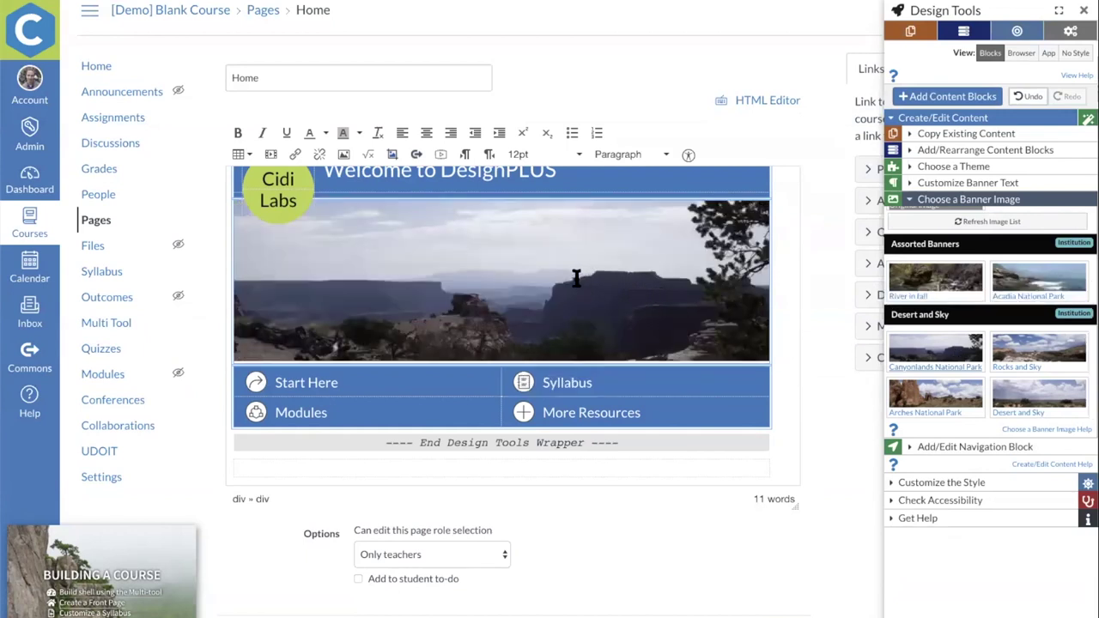
Replace the banner image with the "canyonlands mesa arch" photo, cropped at a 10:3 ratio to 1100 by 330 pixels, and embed it
click(477, 244)
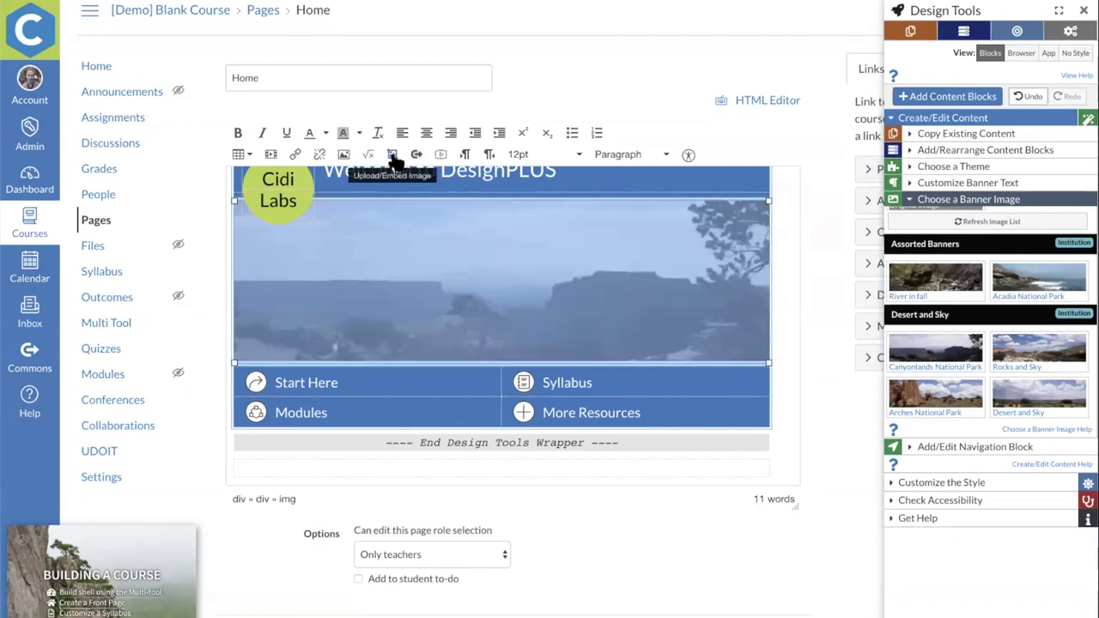
click(391, 157)
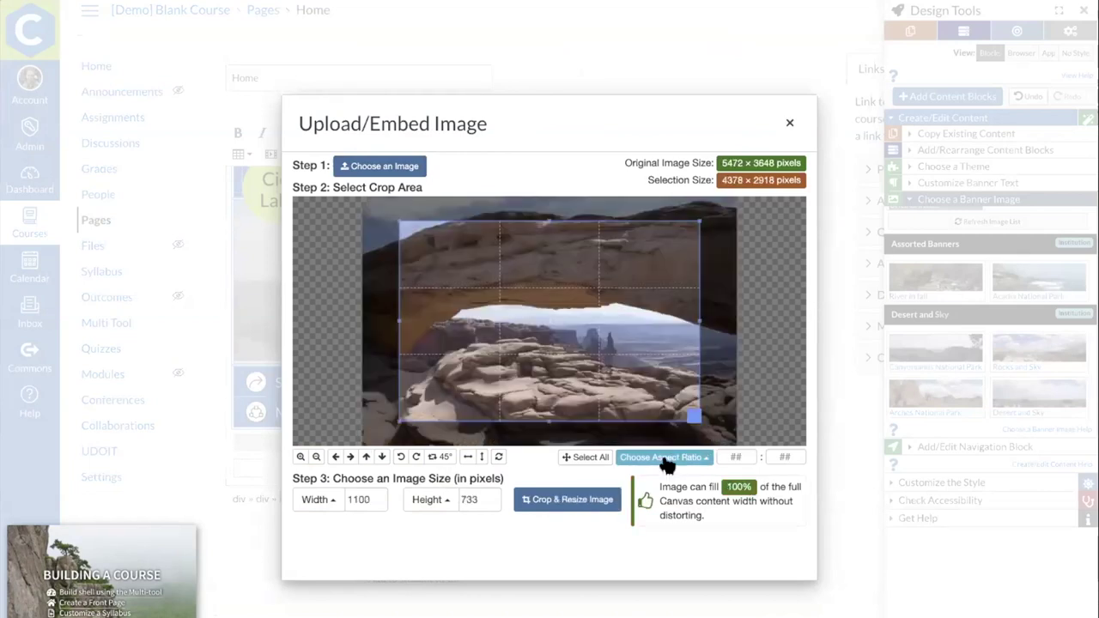
click(666, 457)
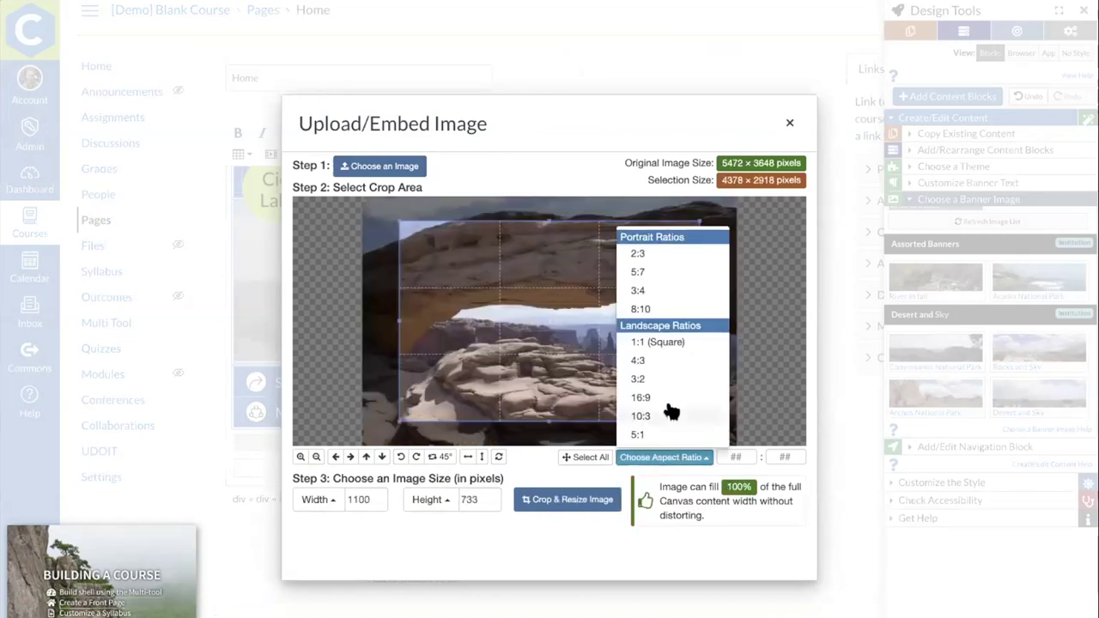
click(667, 417)
drag(630, 344, 544, 336)
drag(659, 359, 682, 380)
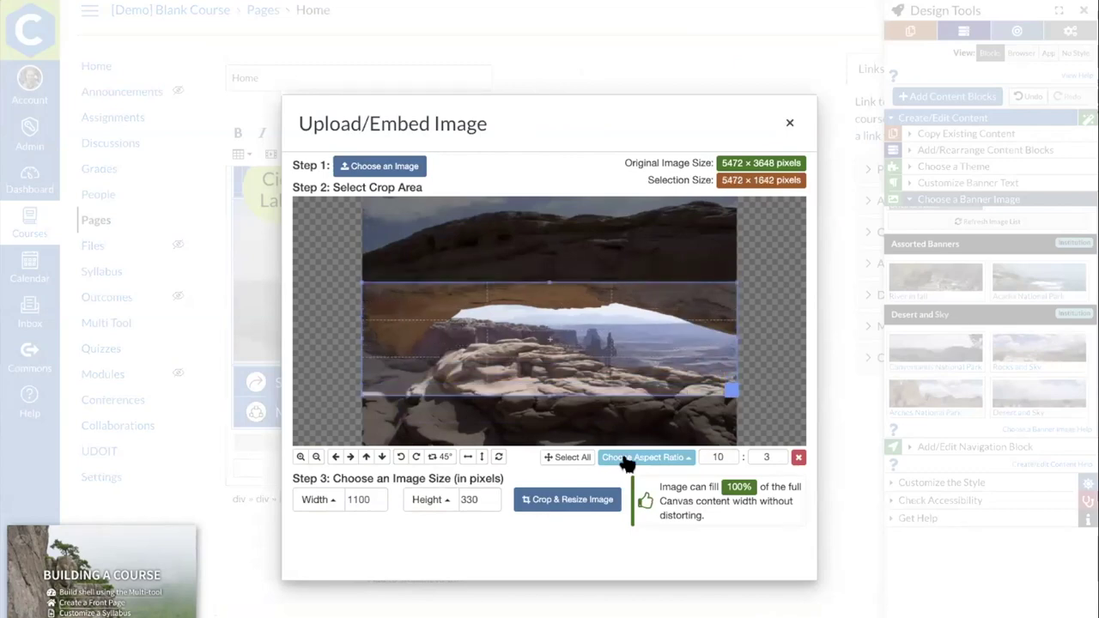
click(586, 510)
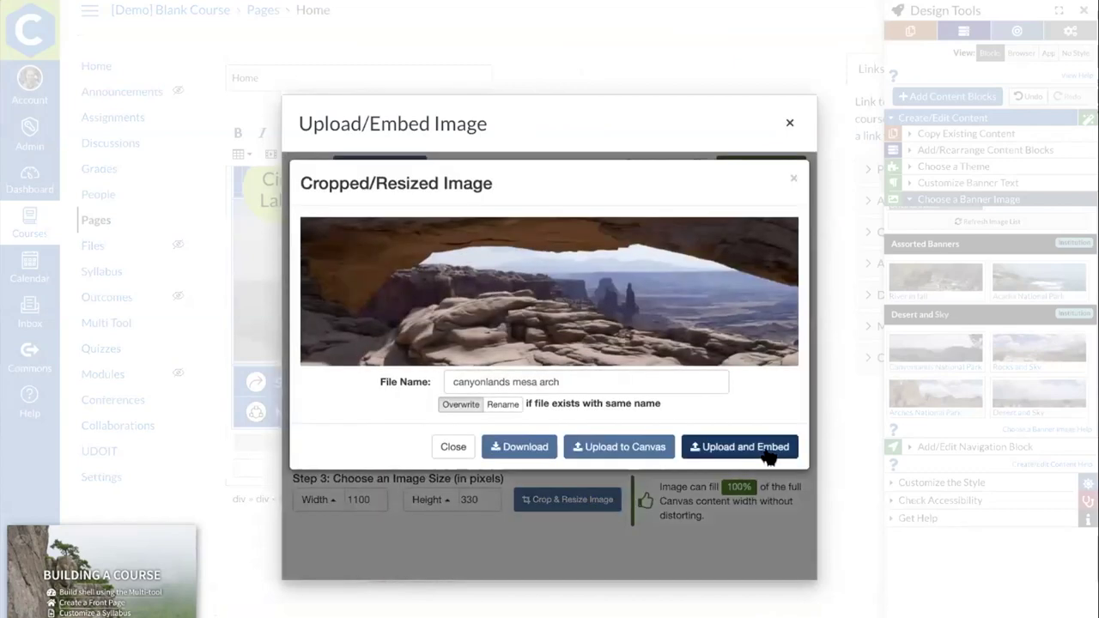
click(764, 454)
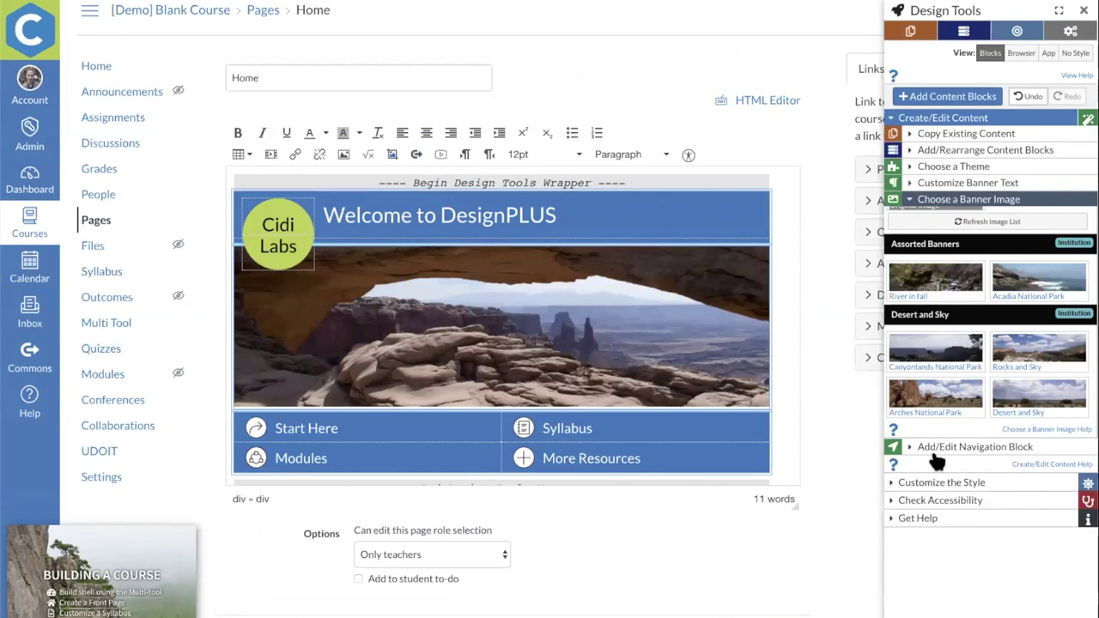
Look through the Design Tools settings and enable launching the tools automatically
click(718, 436)
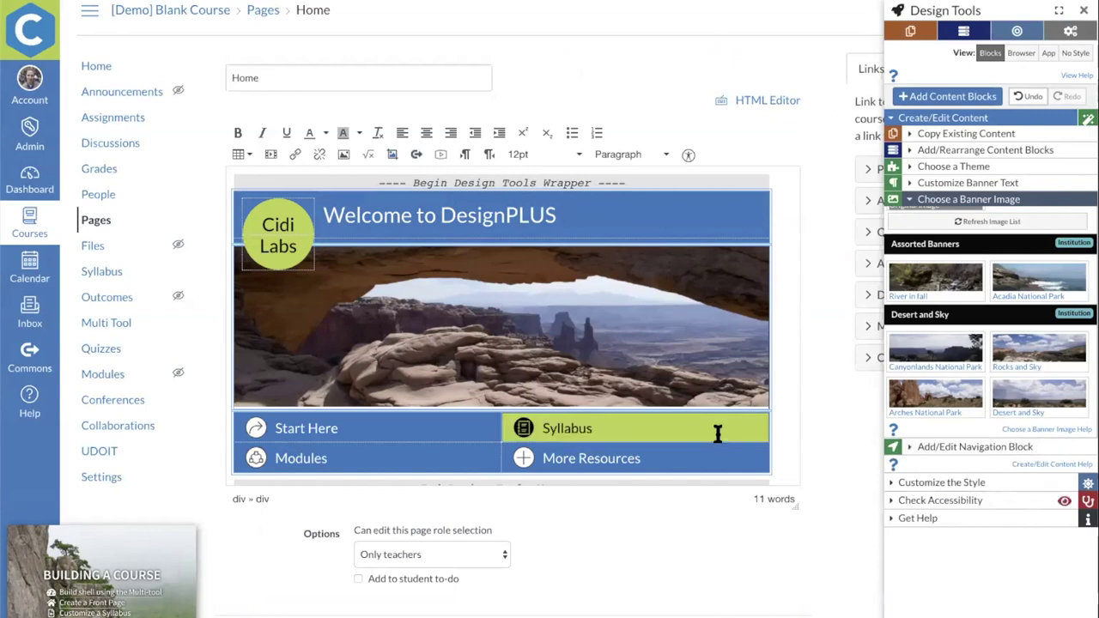
click(1068, 34)
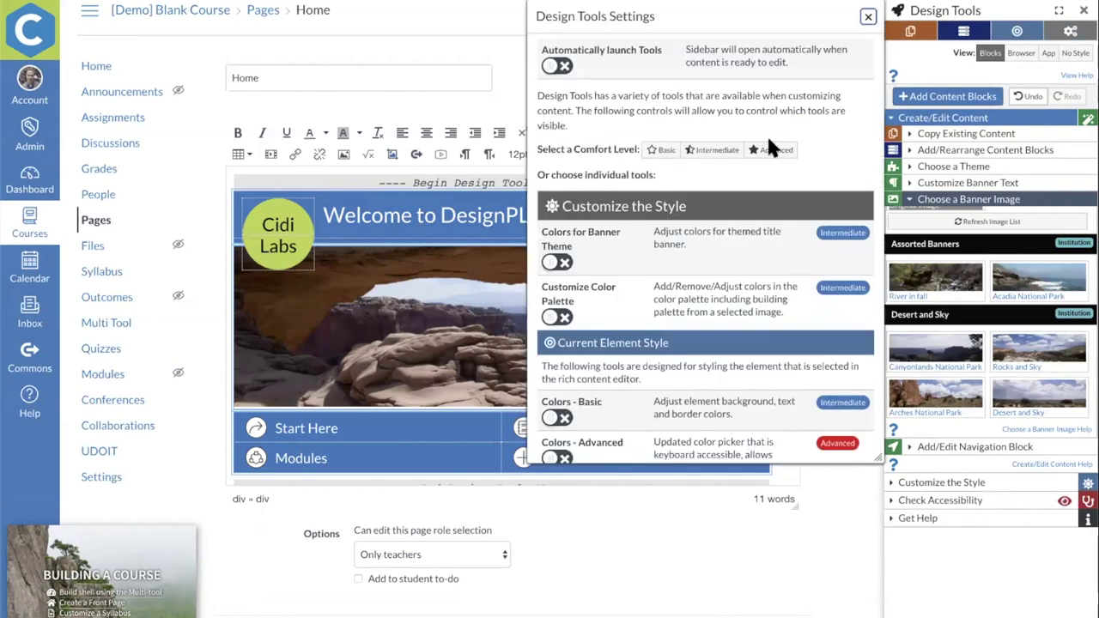
scroll(734, 227, down, 15)
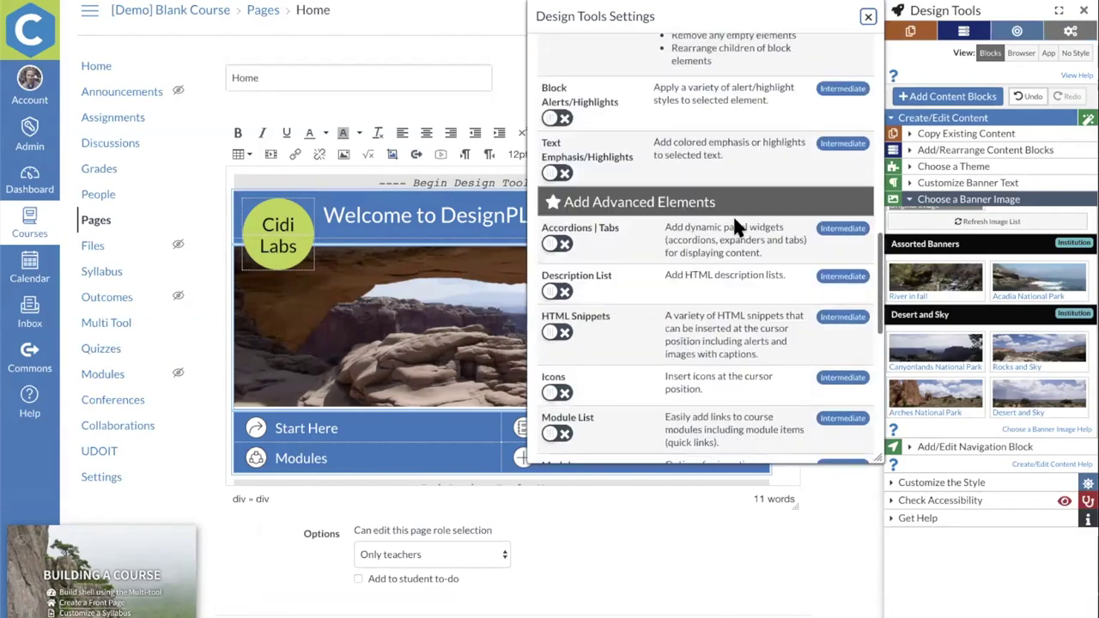
scroll(734, 227, up, 15)
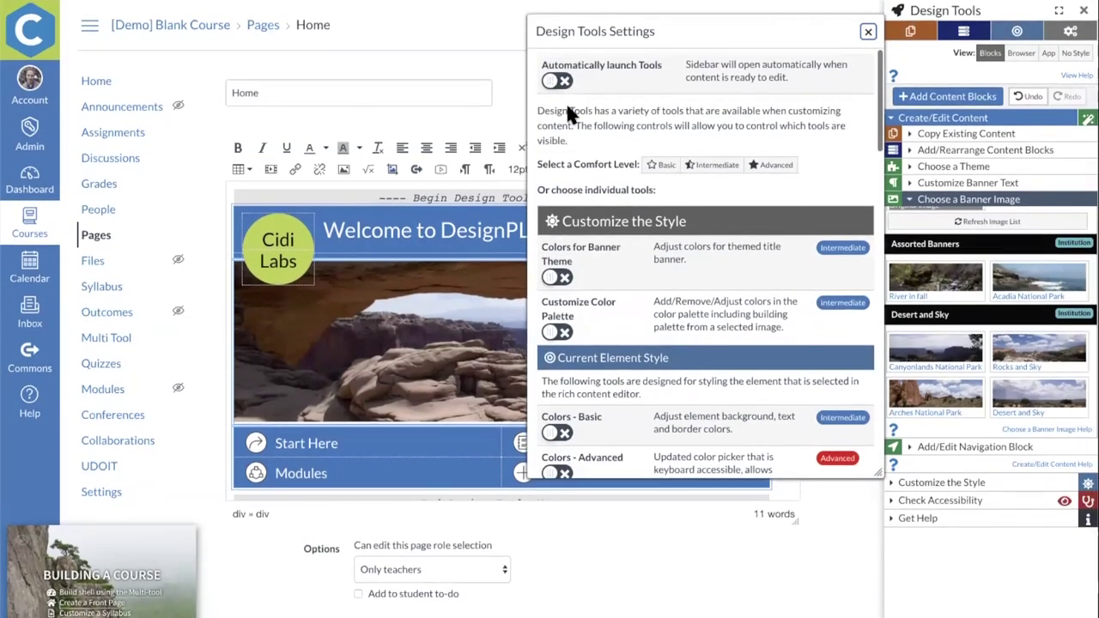
click(556, 81)
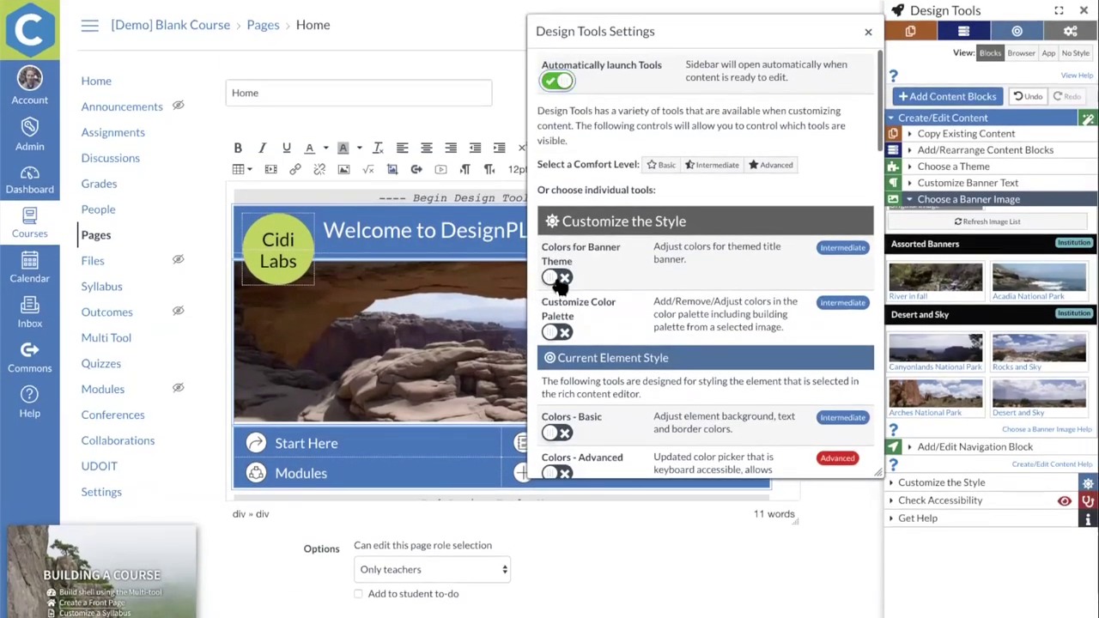
Try the Intermediate comfort level and look through its style customization and advanced element tools
click(716, 166)
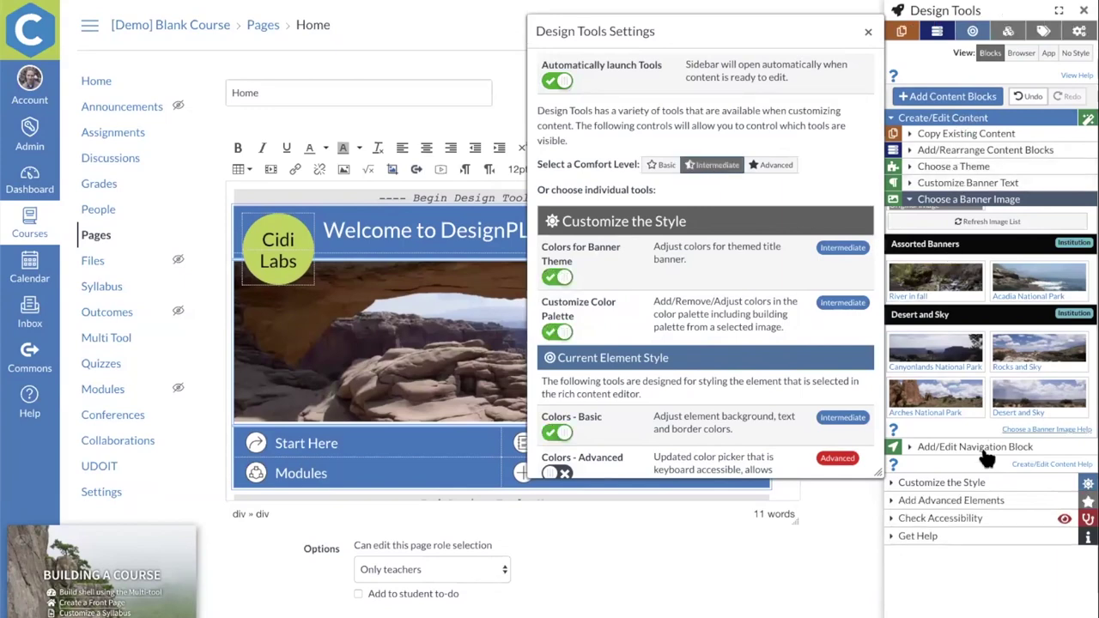
click(966, 483)
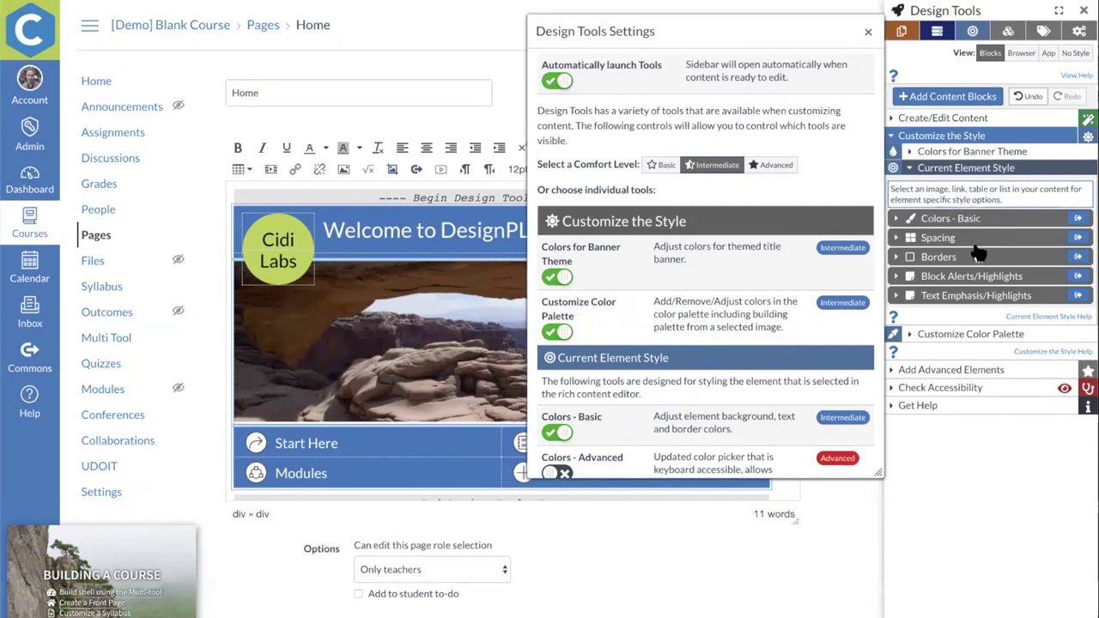
click(944, 369)
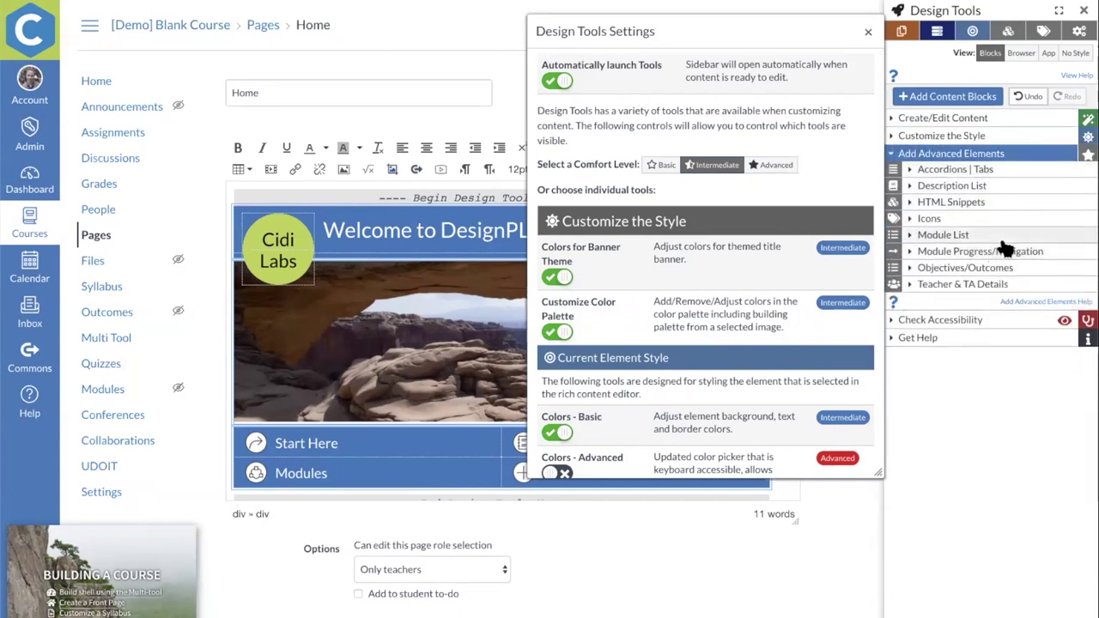
Set the Design Tools comfort level to Advanced and open the banner image's code in the Advanced HTML Editor
click(777, 167)
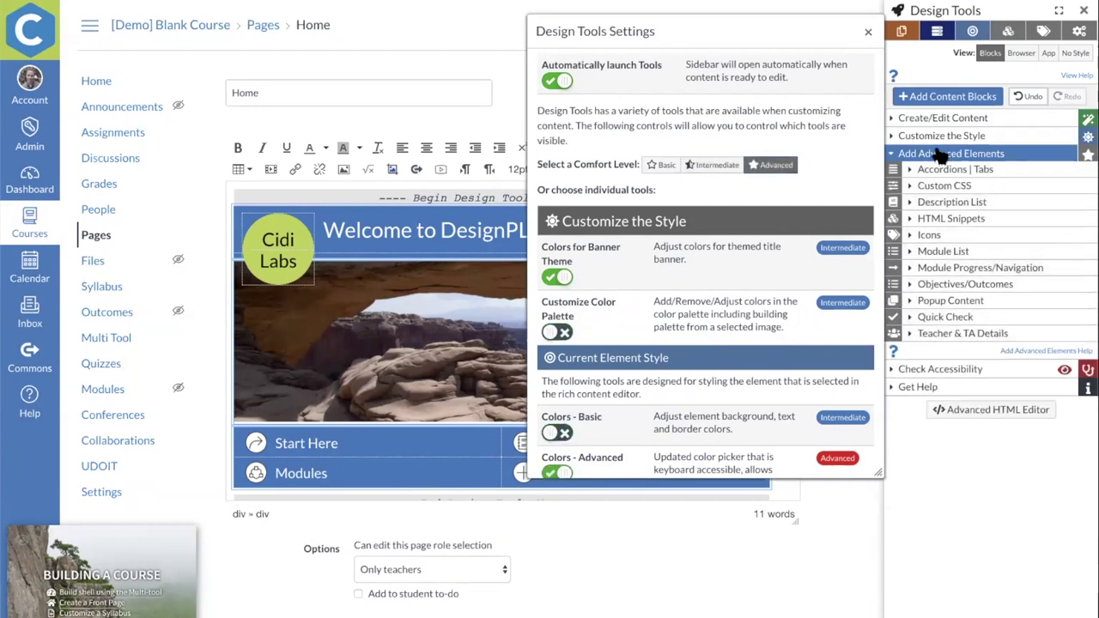
click(867, 32)
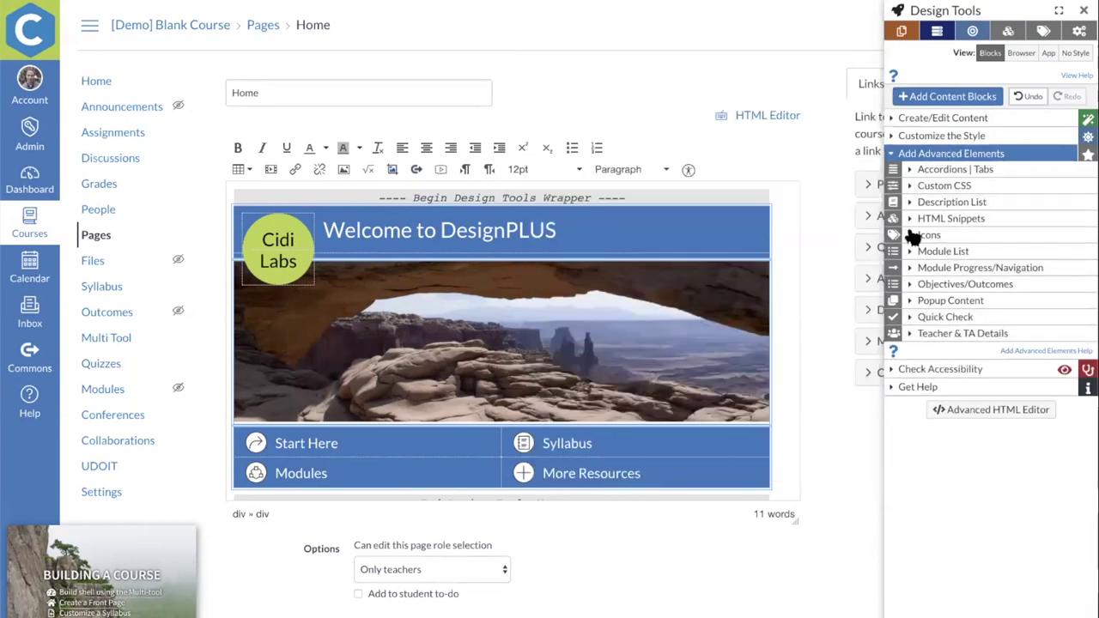
click(993, 414)
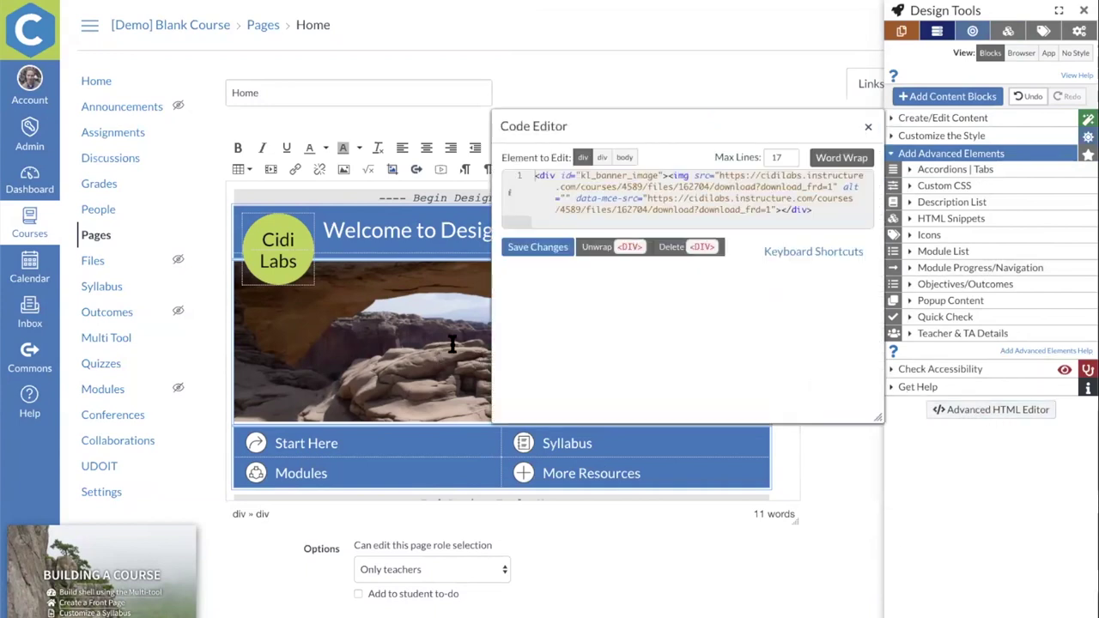
Inspect the banner image element's code, and examine the Home page's full source in the HTML Editor before returning to the Rich Content Editor
click(676, 179)
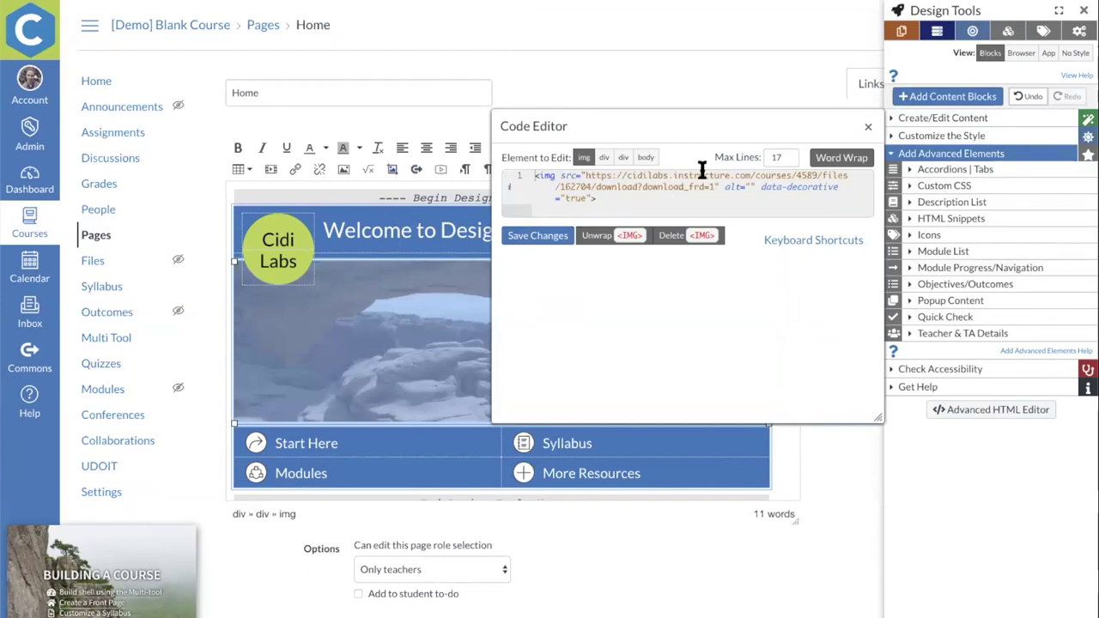
click(867, 126)
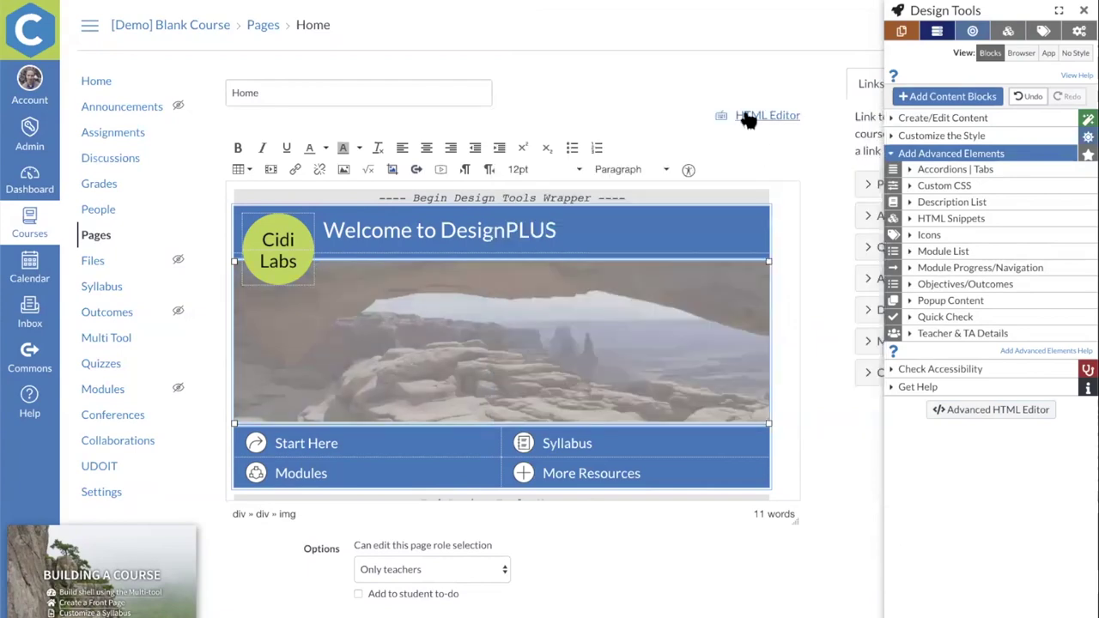
click(747, 121)
scroll(670, 201, up, 2)
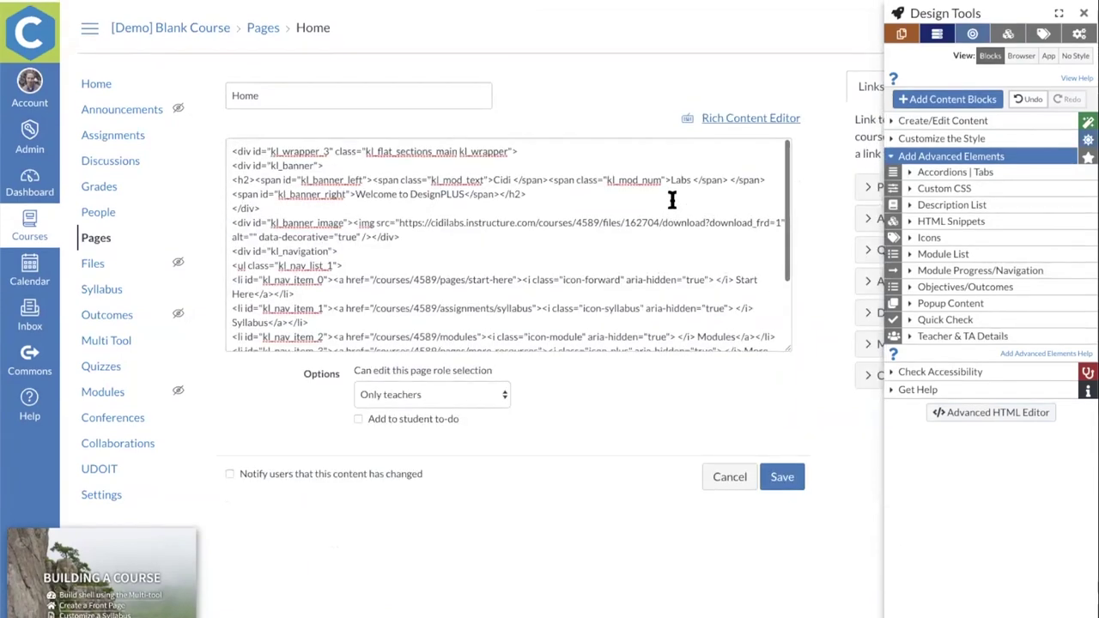
click(758, 117)
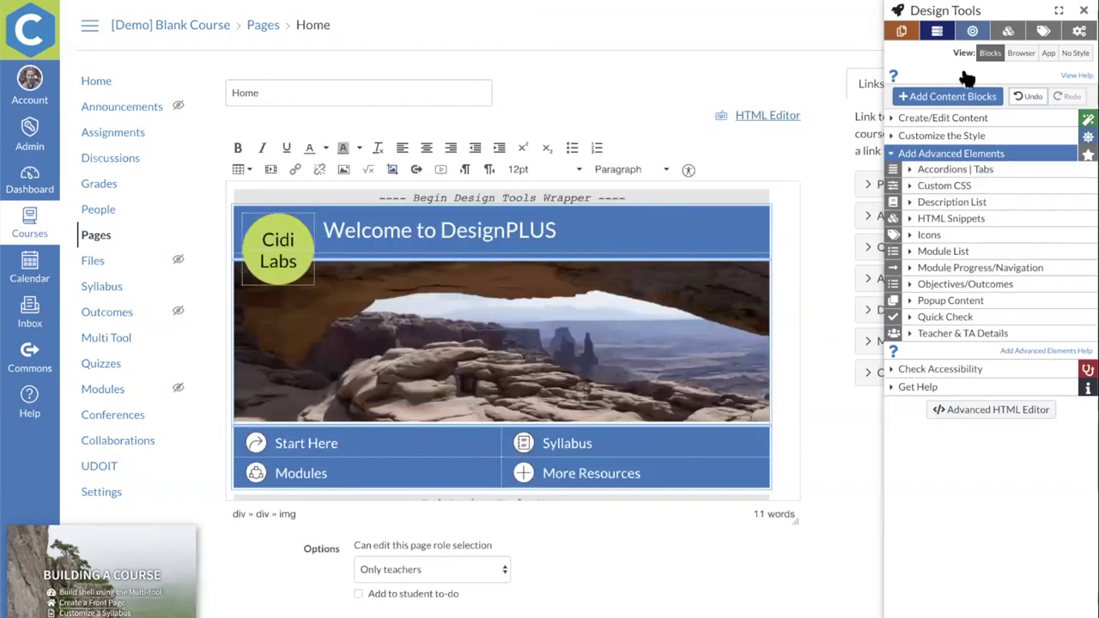
Try darker Section background colors for the Home page's banner theme, ending with #253647
click(971, 35)
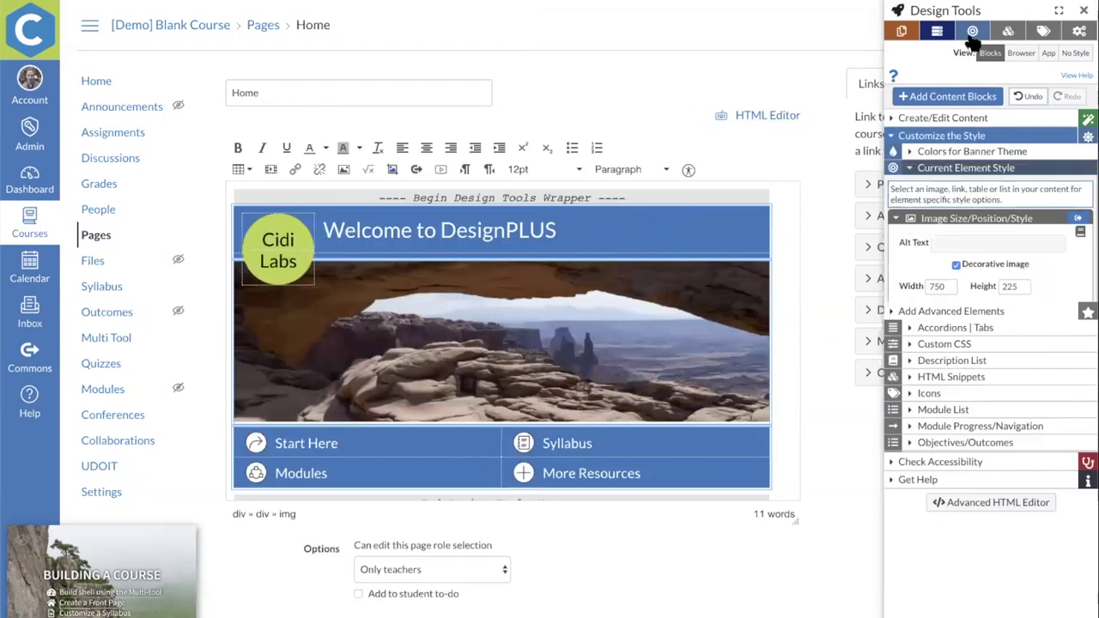
click(953, 152)
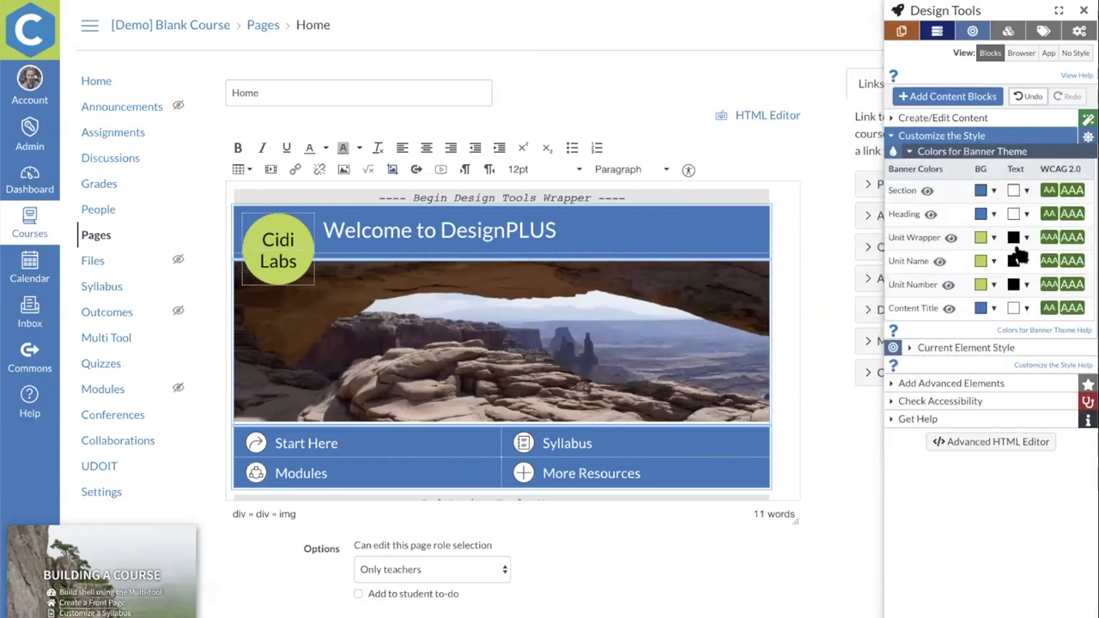
click(990, 194)
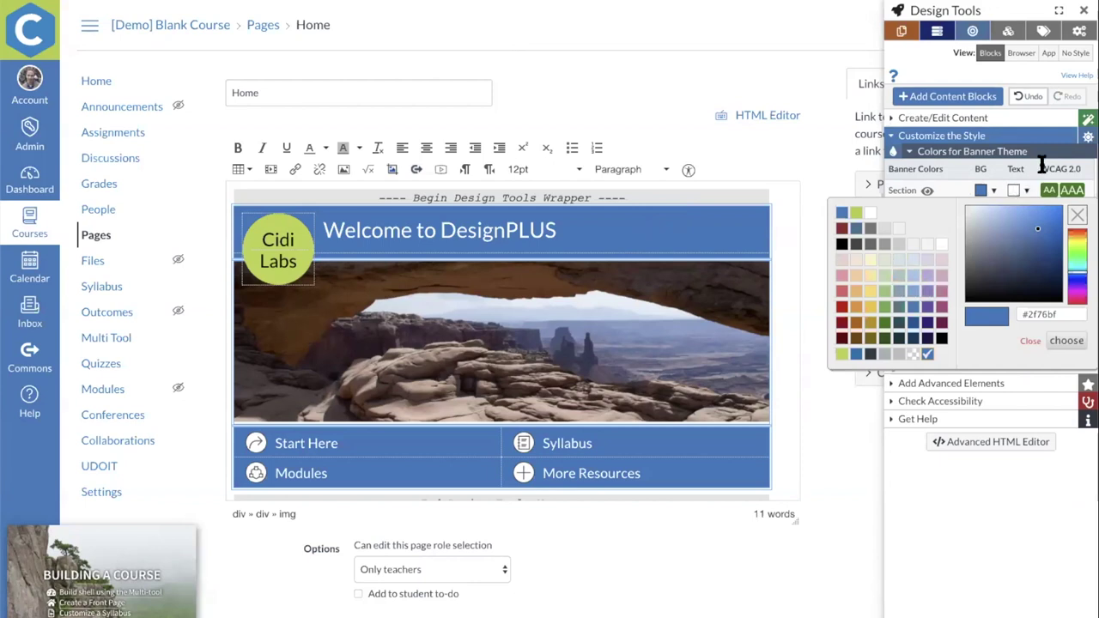
click(1061, 337)
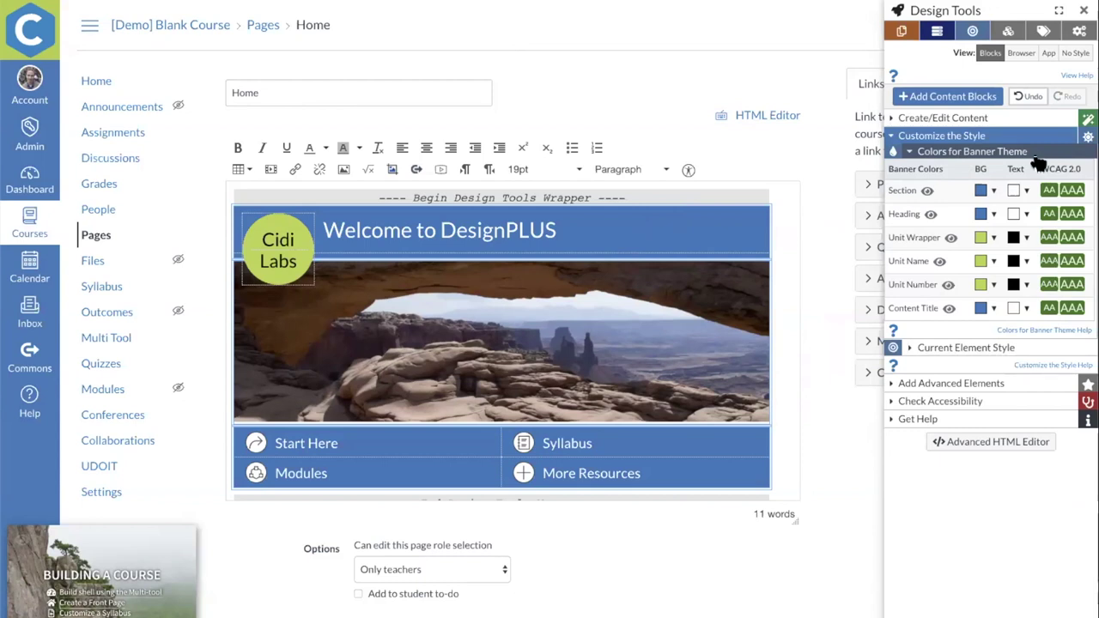
click(983, 192)
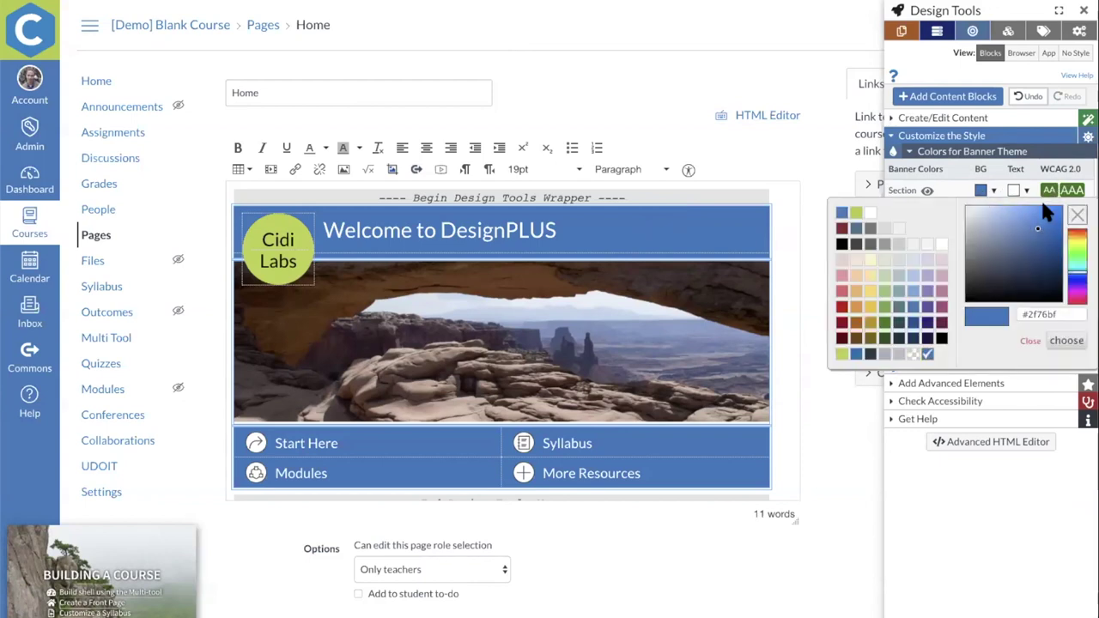
click(1036, 234)
click(1040, 256)
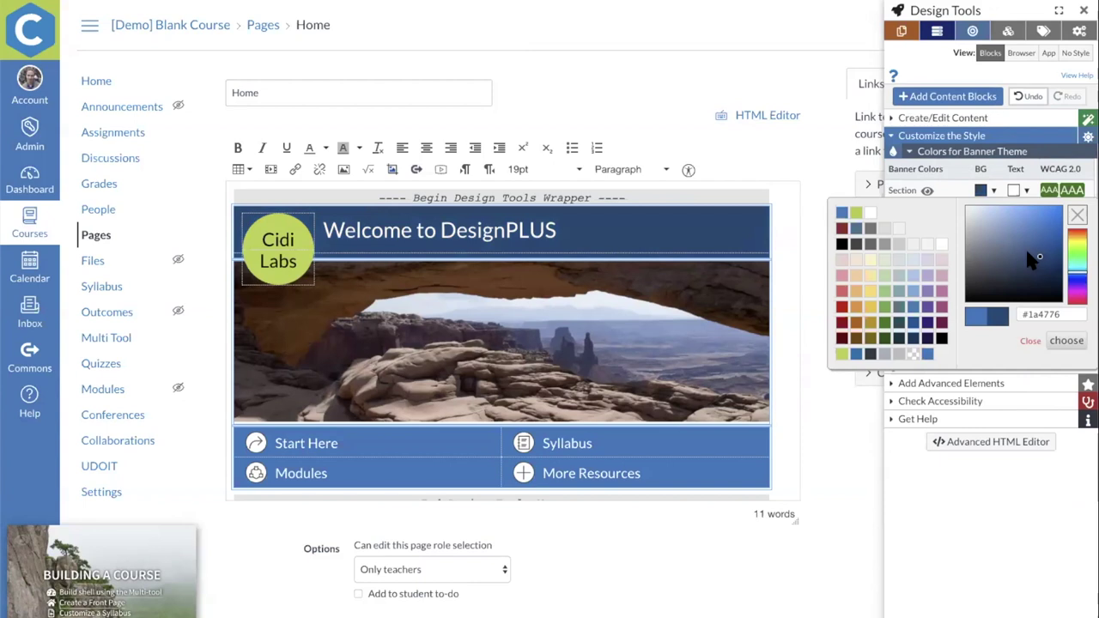
click(1046, 208)
click(1019, 224)
click(1021, 261)
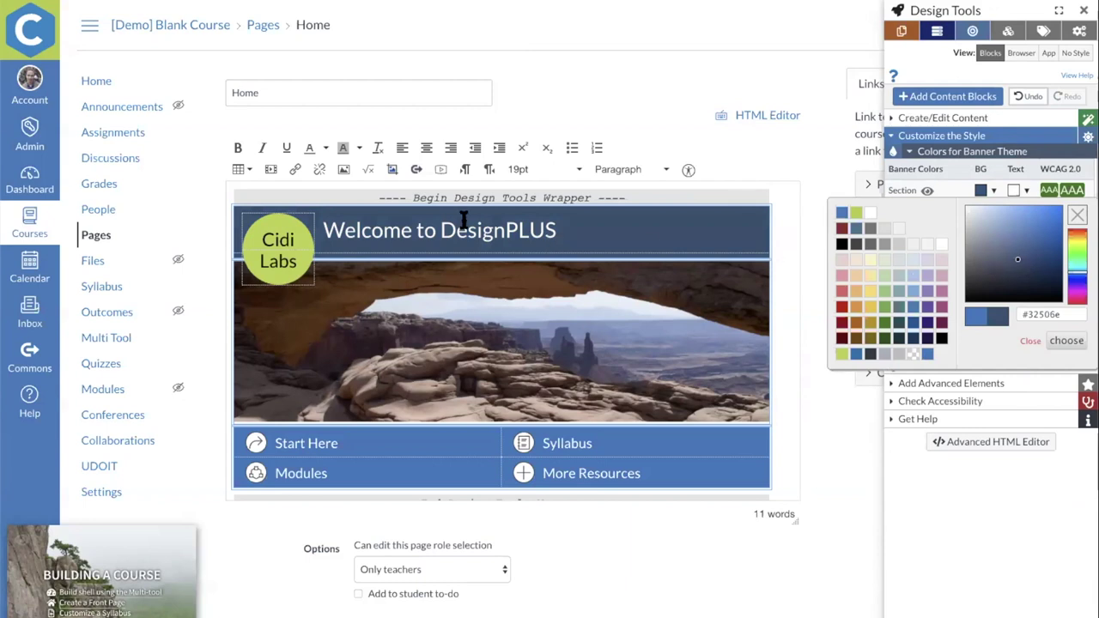
mouse_move(1006, 239)
mouse_down()
mouse_move(993, 221)
mouse_move(1011, 277)
mouse_up()
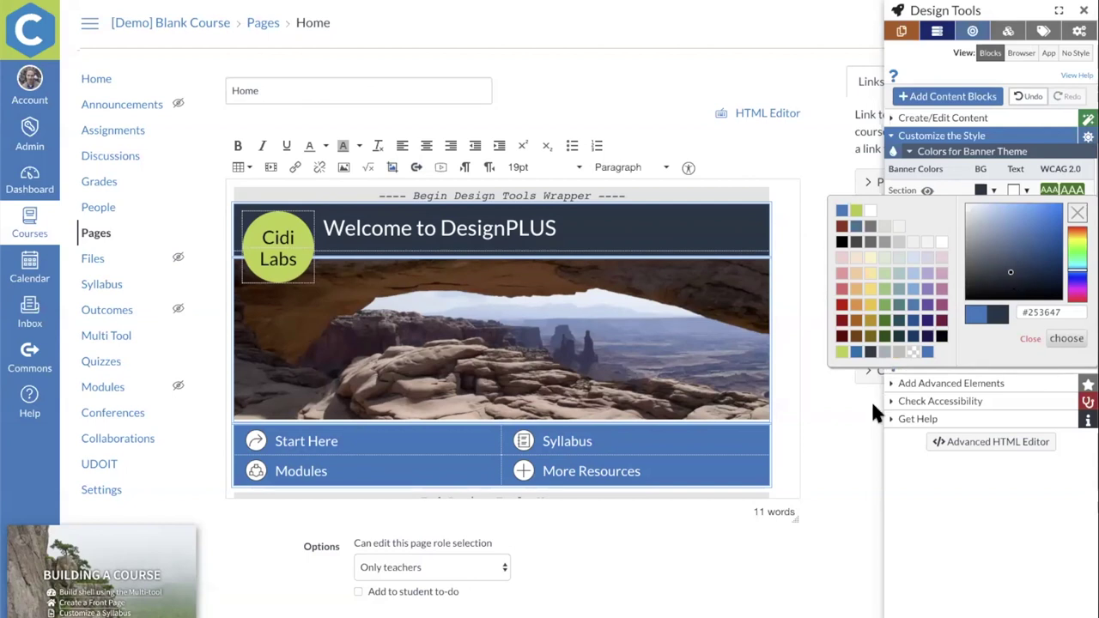
Open the course Syllabus for editing and apply the Flat Sections 1 theme to it
scroll(854, 425, down, 1)
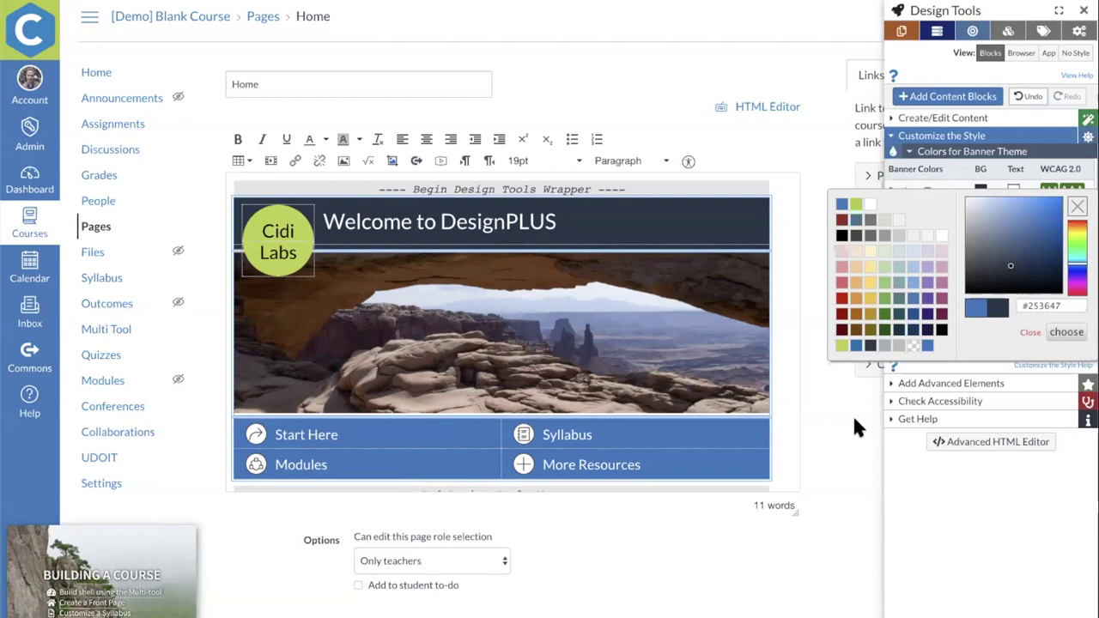
click(102, 278)
click(826, 67)
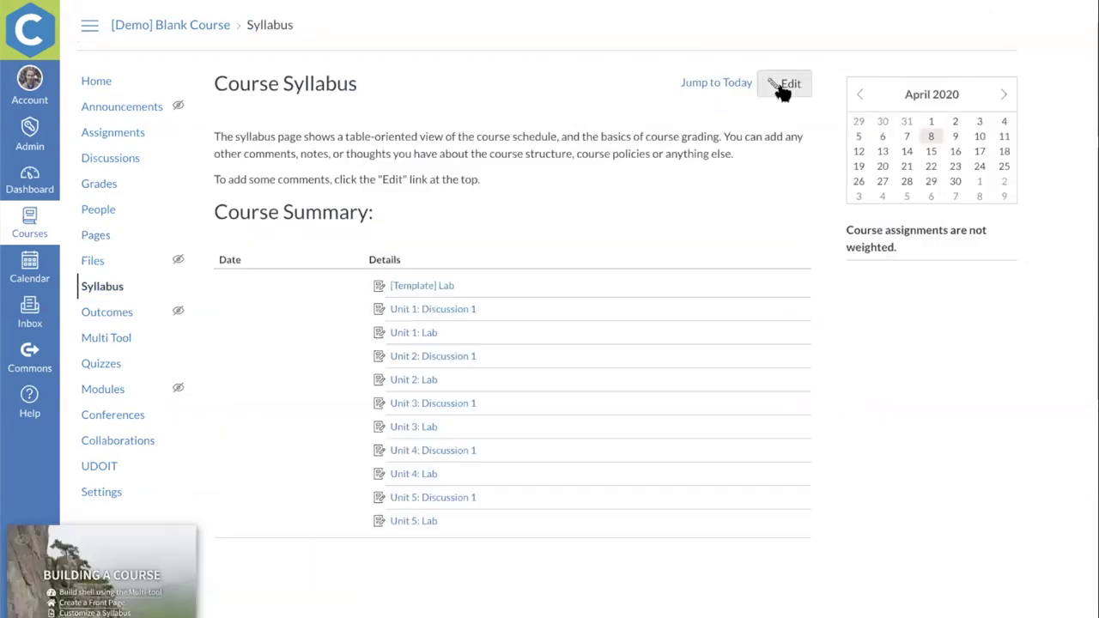
click(785, 84)
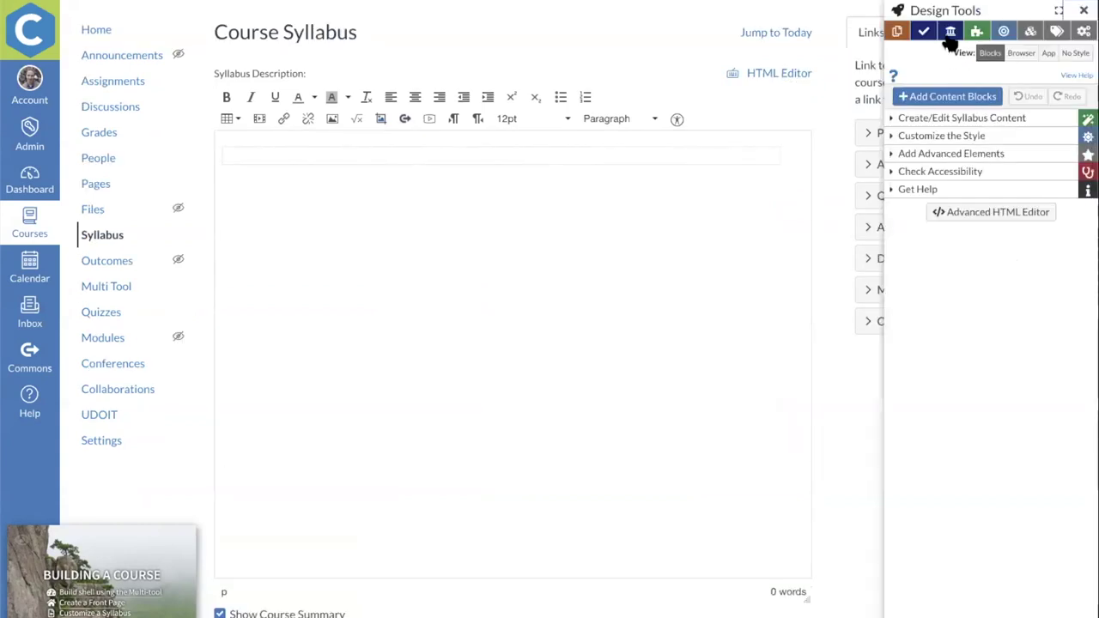
click(977, 33)
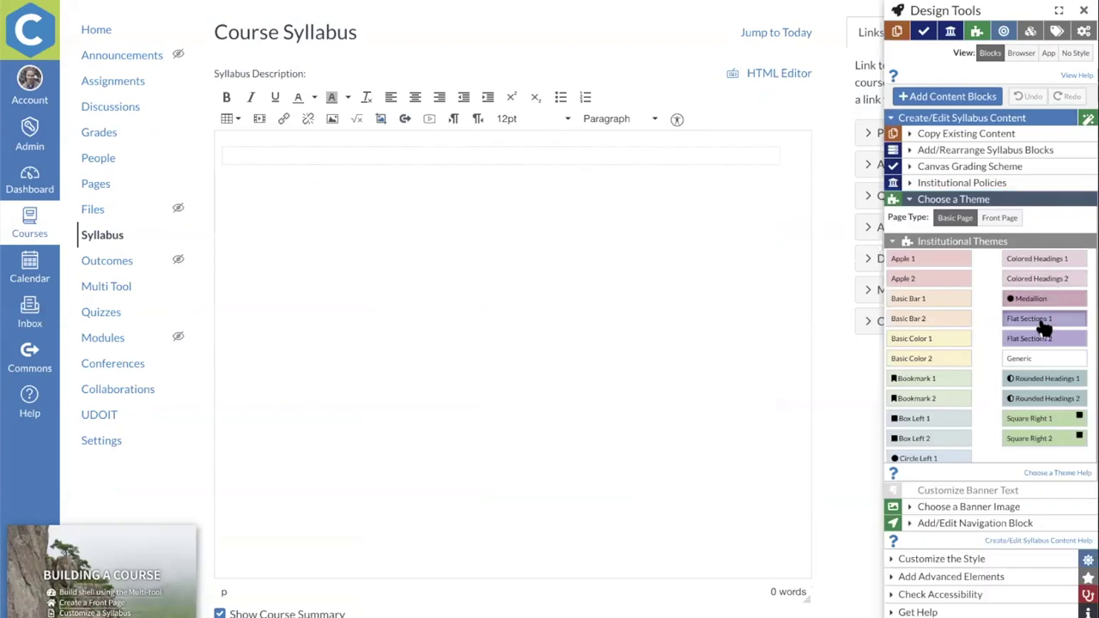
click(1039, 321)
Add the Course Description, Course Objectives and Canvas Information blocks to the syllabus, and view the Canvas Grading Scheme options
click(950, 99)
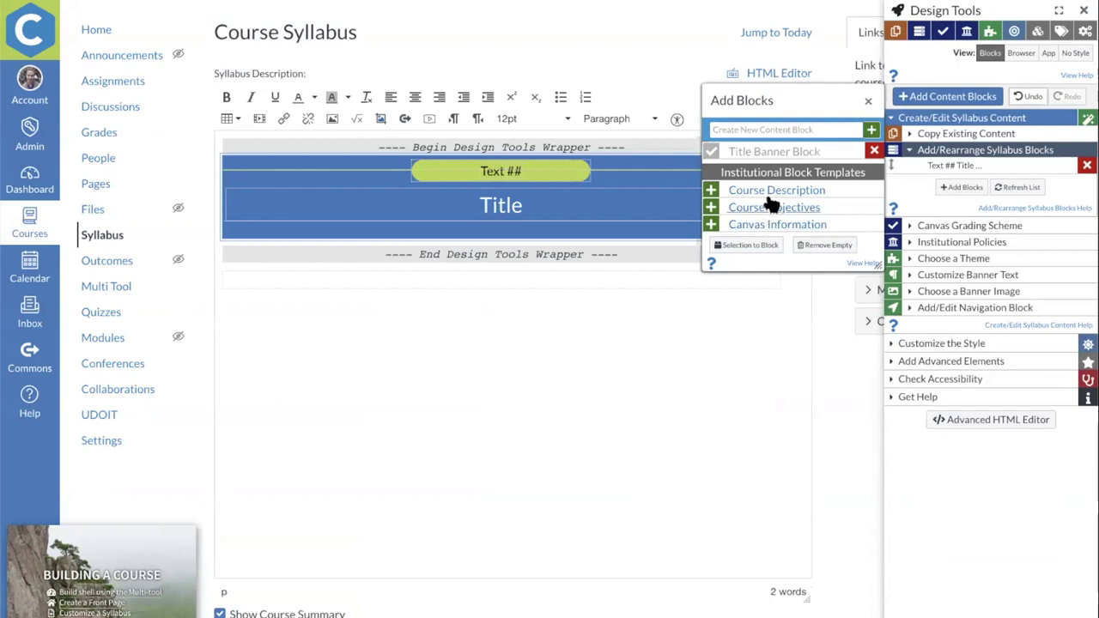
click(762, 190)
click(769, 209)
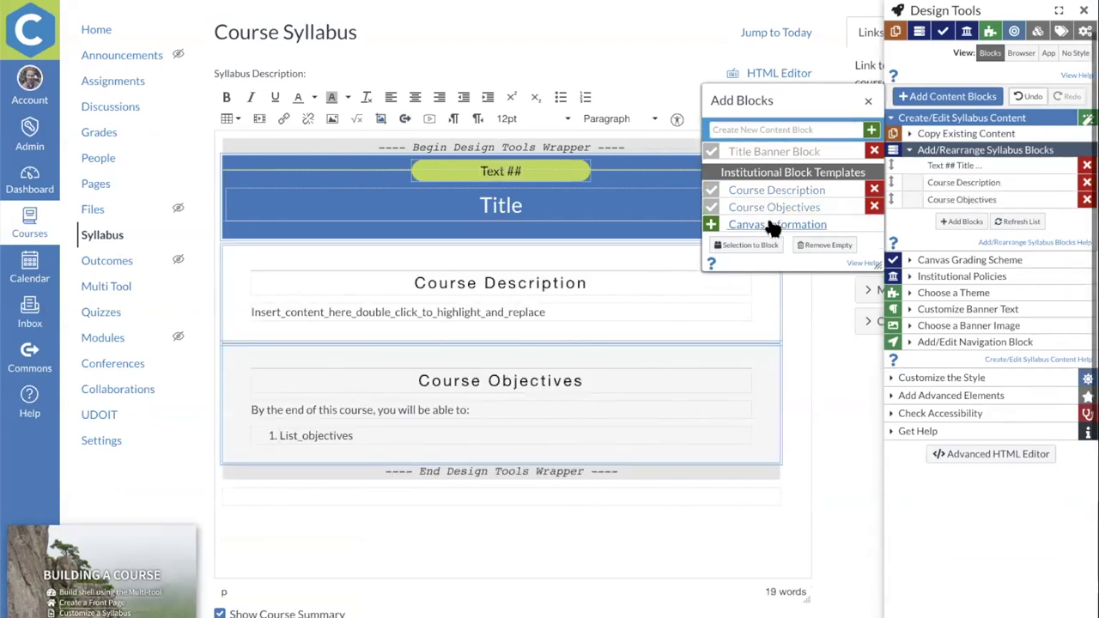
click(798, 223)
click(962, 278)
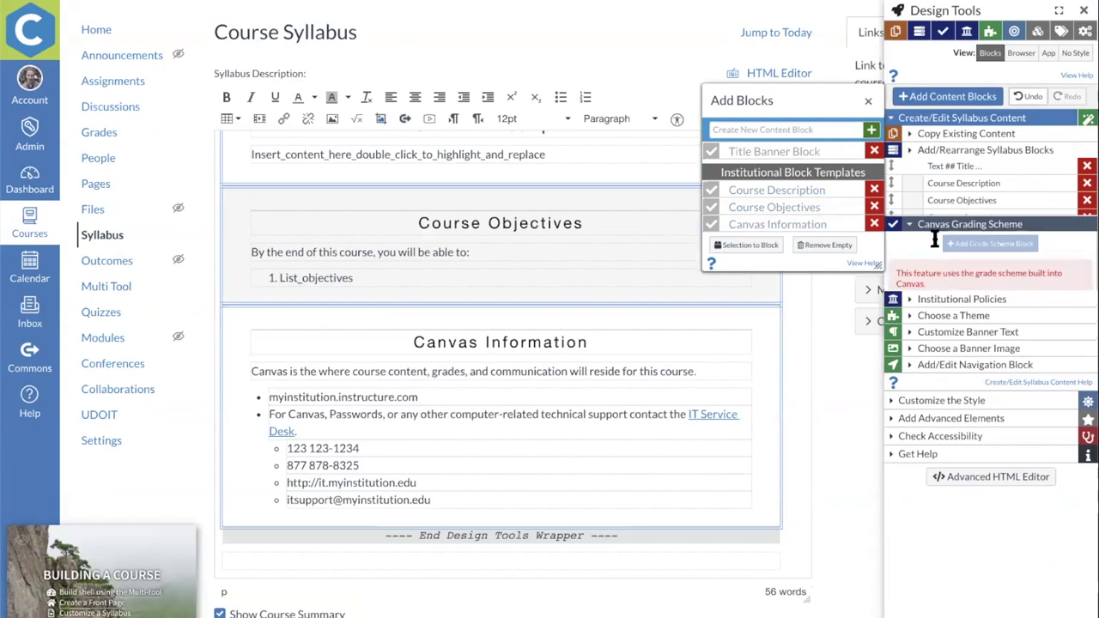
click(868, 102)
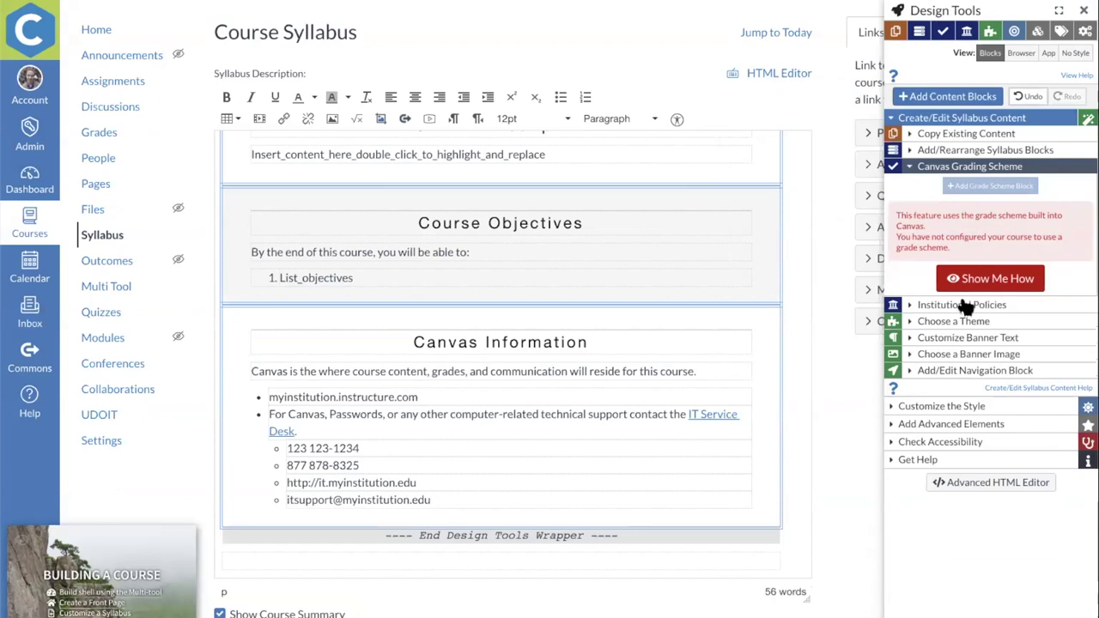
Add the Example Policies block to the syllabus, review its policy sections and save the syllabus
click(929, 305)
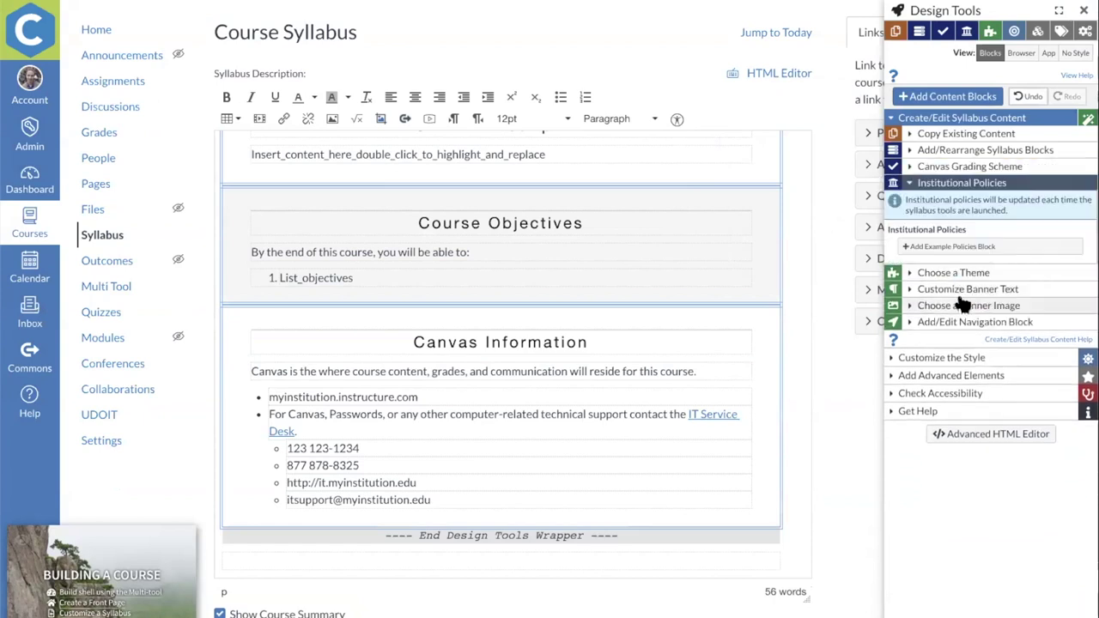
click(963, 246)
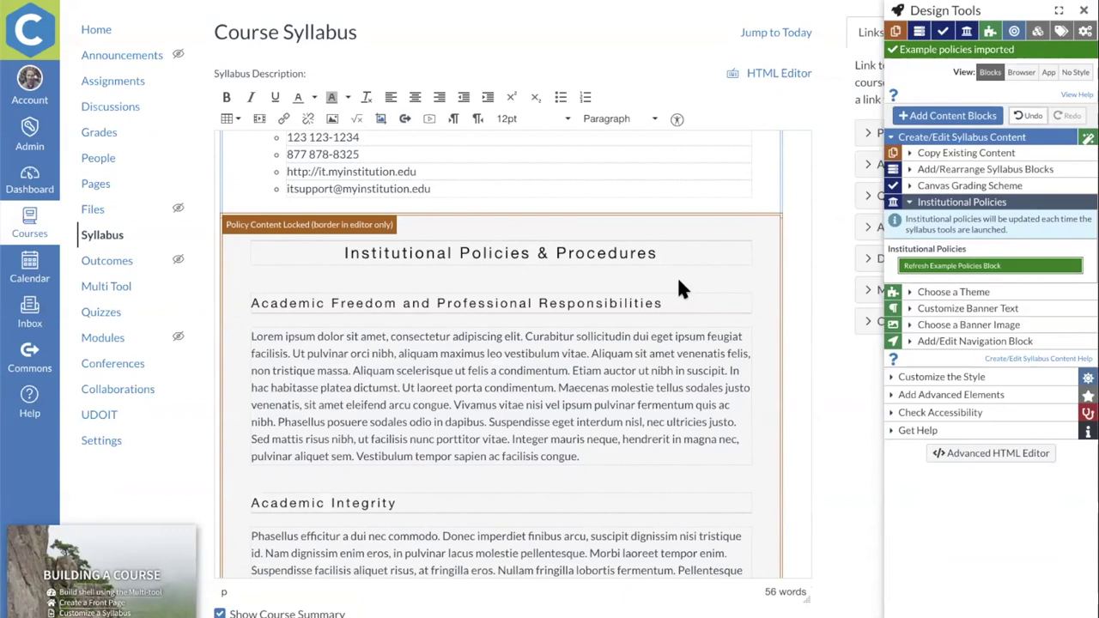
scroll(679, 287, down, 10)
scroll(683, 283, down, 5)
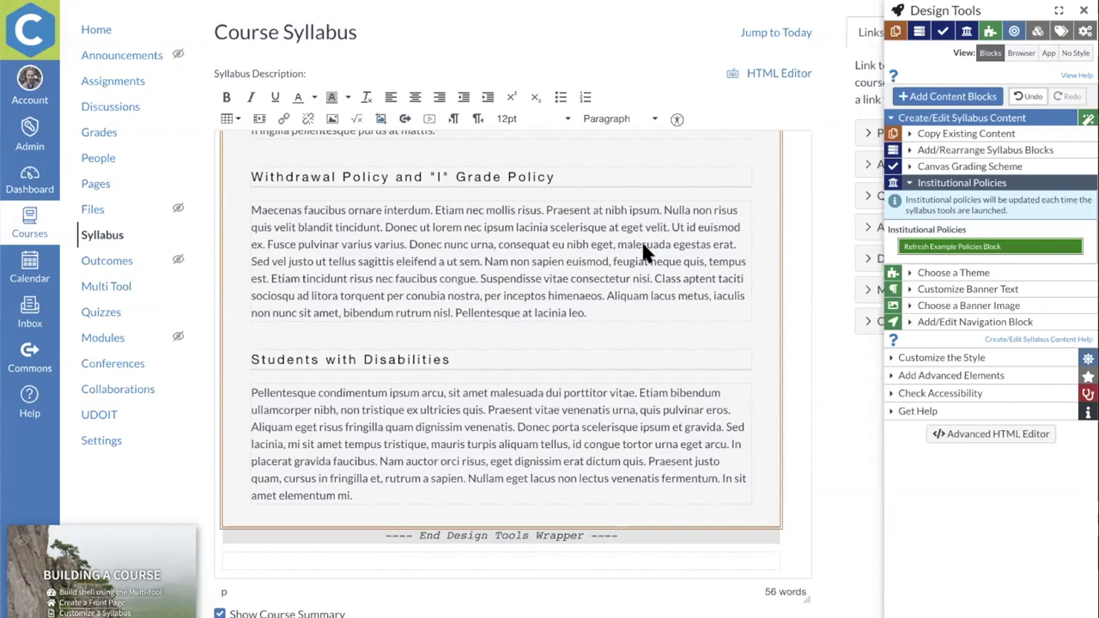
scroll(640, 238, up, 15)
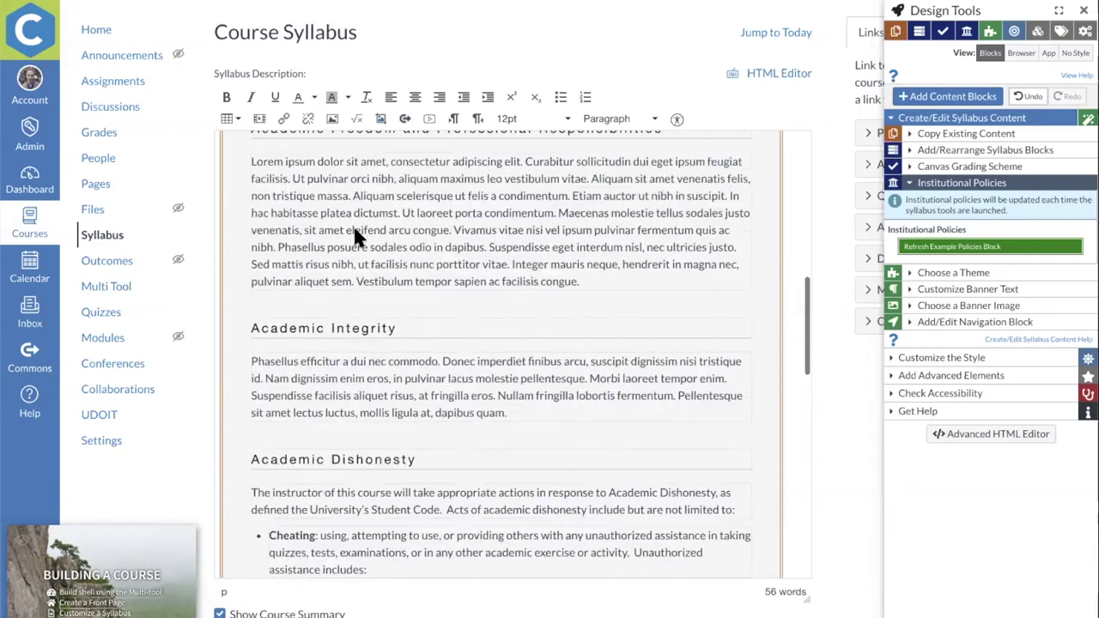
scroll(359, 236, up, 2)
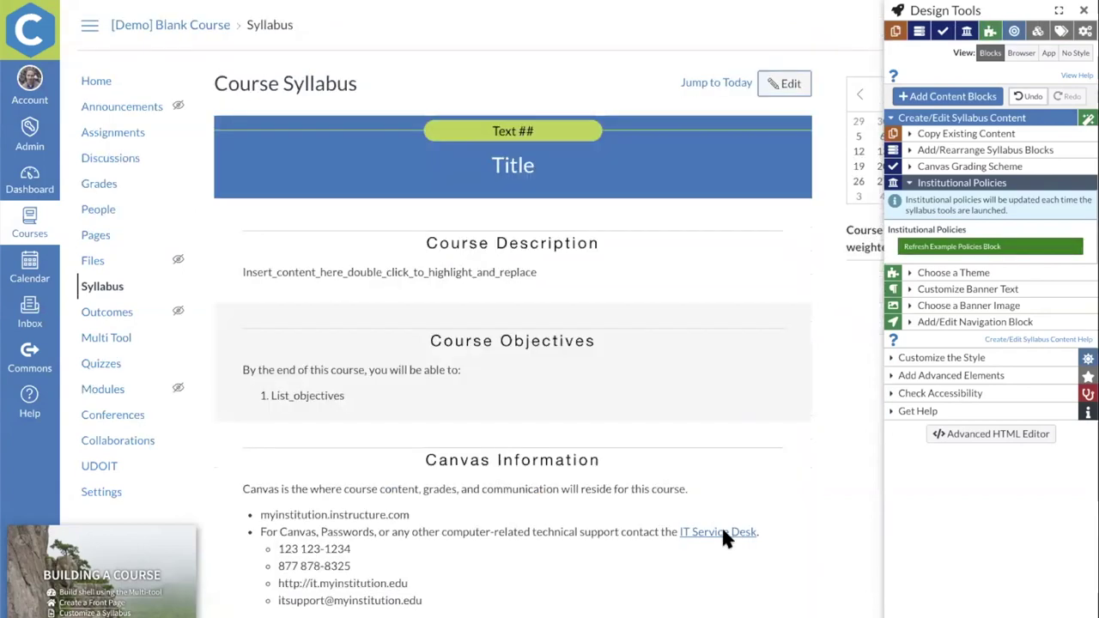
click(780, 81)
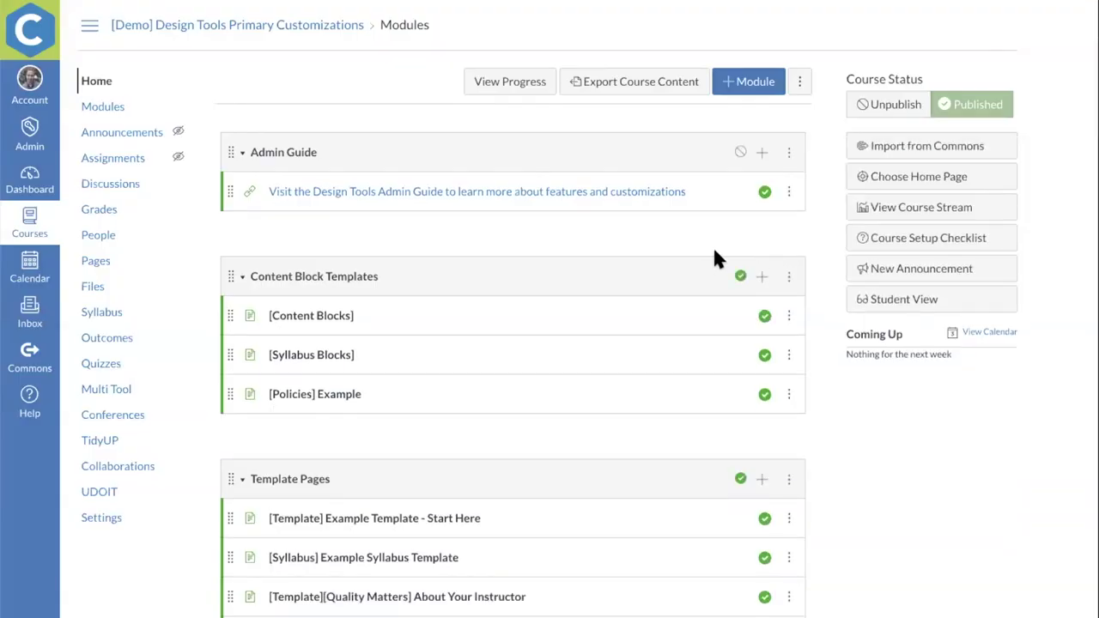
Look through the Content Blocks page and the template and advanced tools modules of the Design Tools Primary Customizations course
click(326, 313)
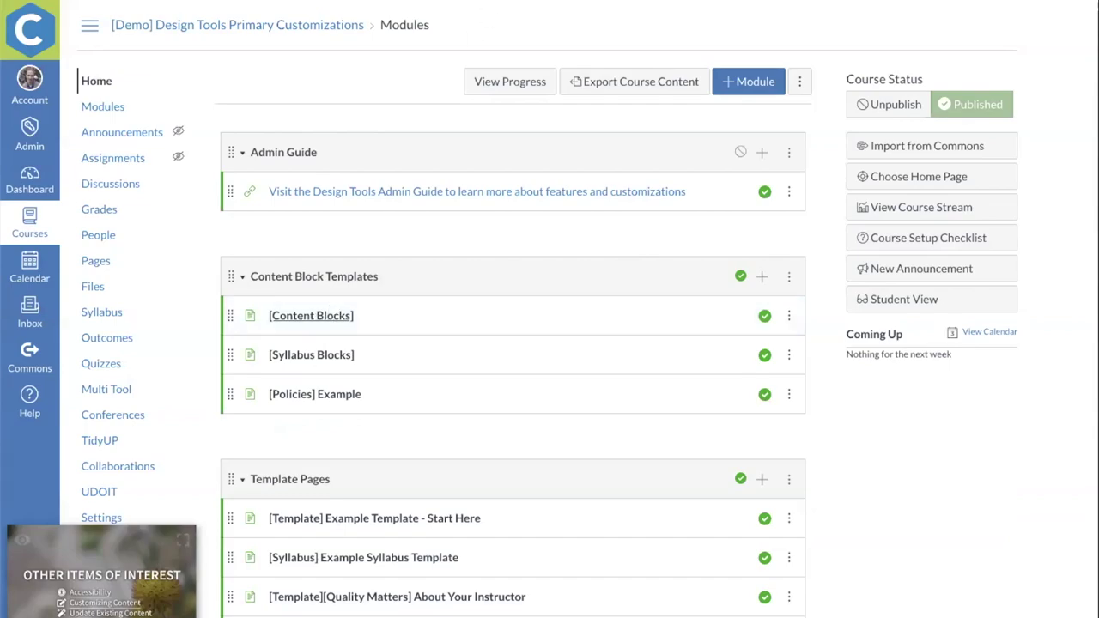
scroll(615, 138, down, 8)
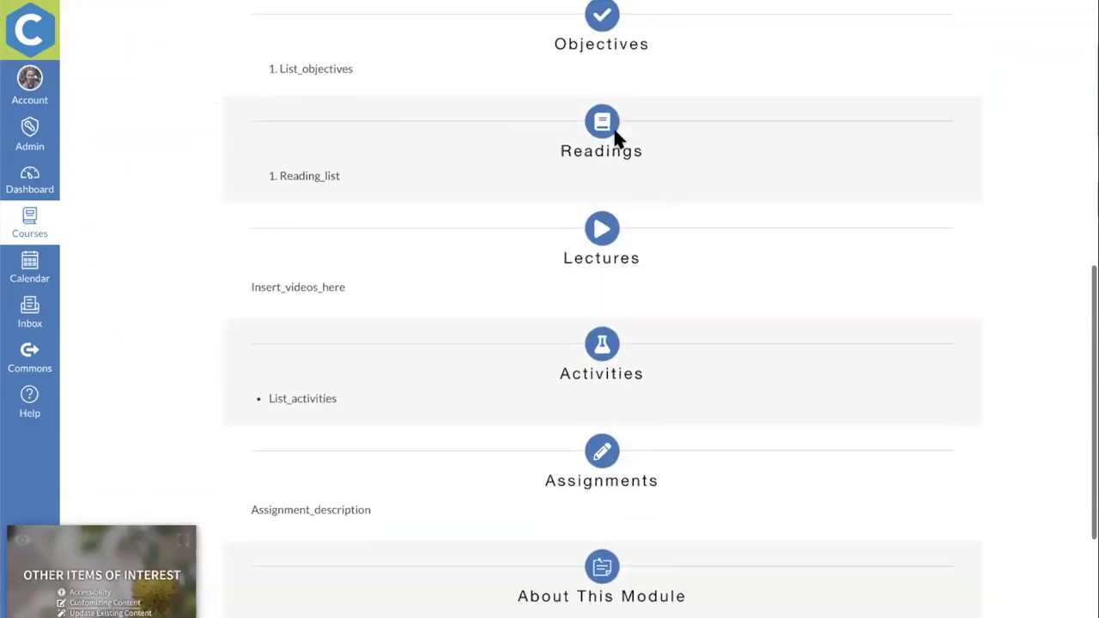
scroll(616, 137, down, 1)
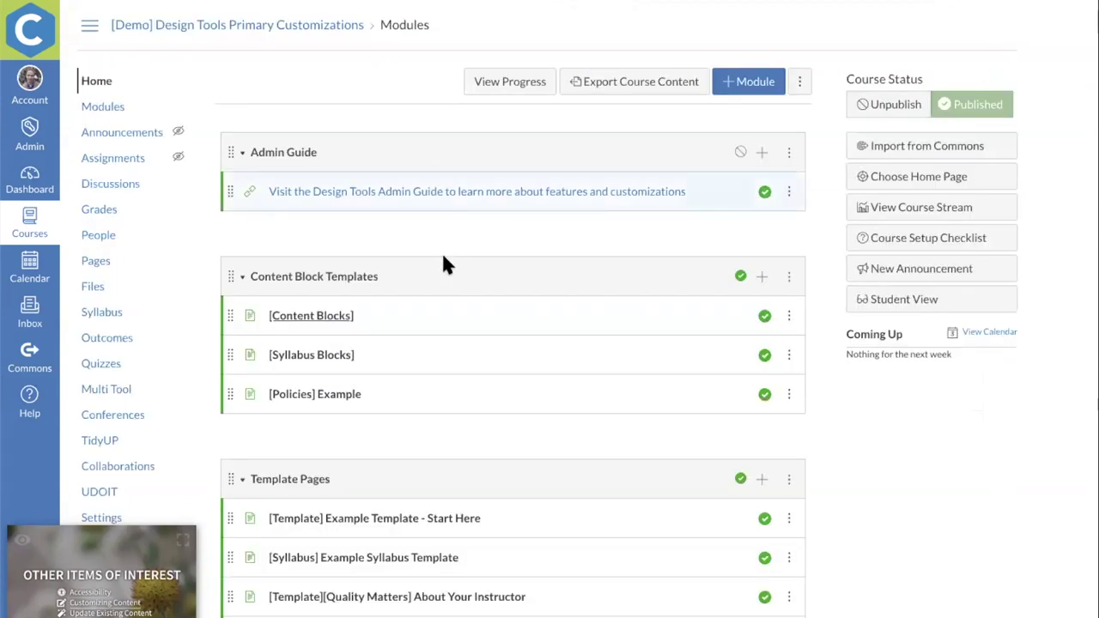
scroll(353, 288, down, 2)
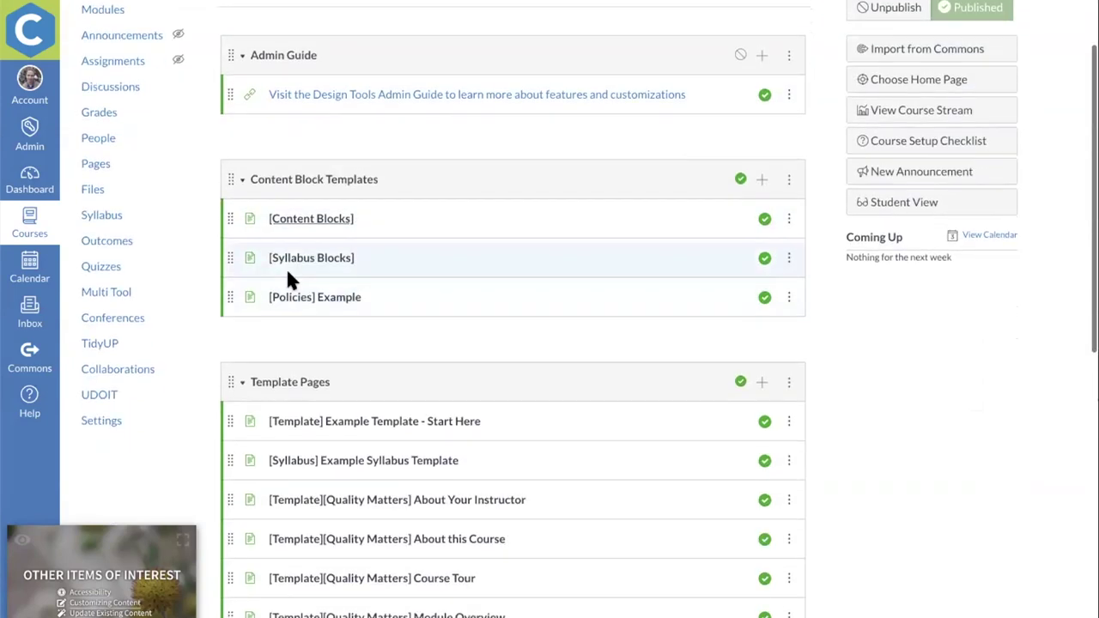
scroll(376, 302, down, 3)
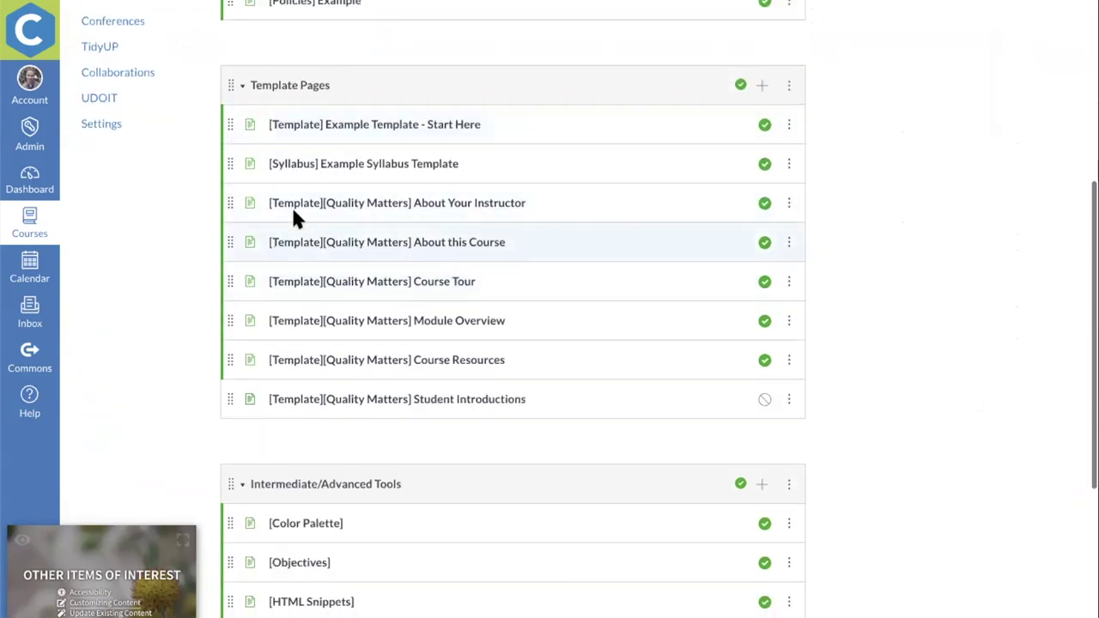
scroll(430, 245, down, 3)
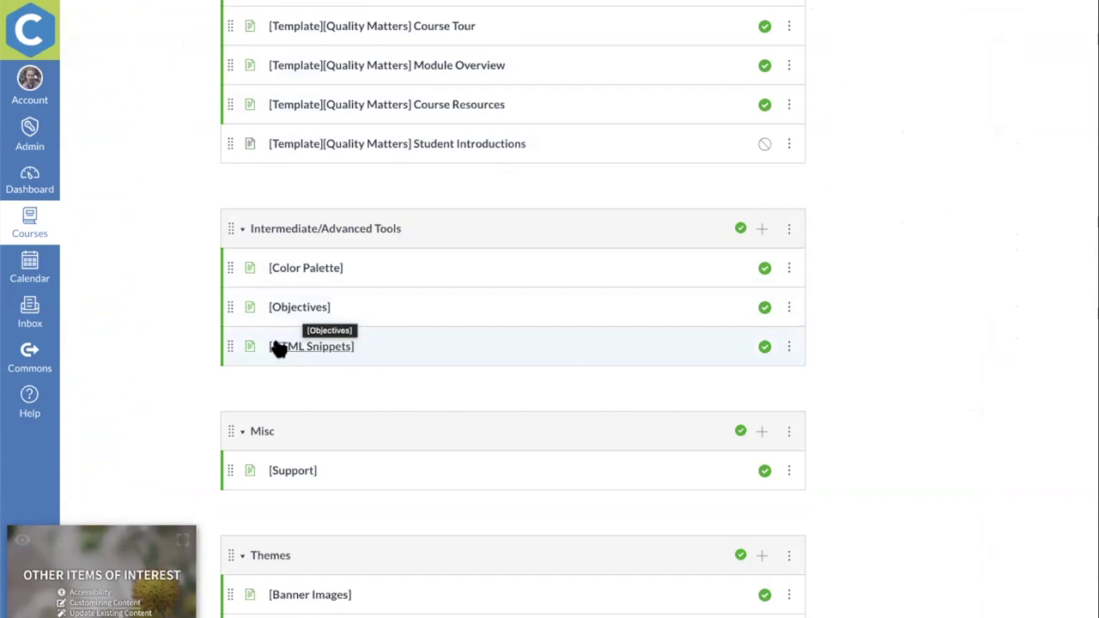
scroll(378, 491, down, 2)
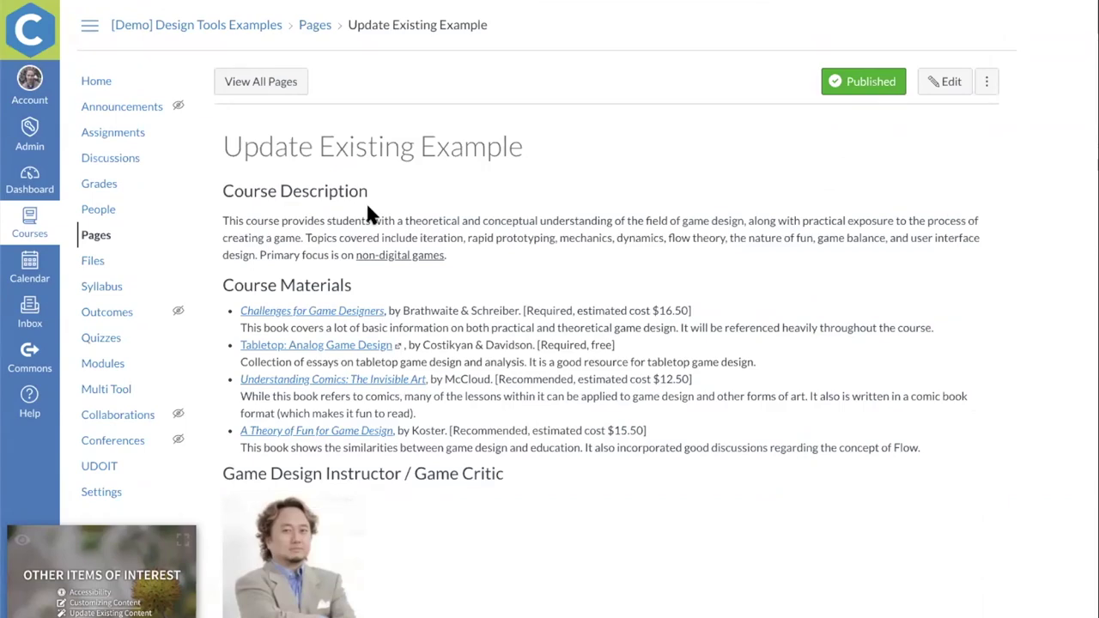
Review the Update Existing Example page, open it for editing and apply the Flat Sections 1 theme to it
scroll(470, 202, down, 10)
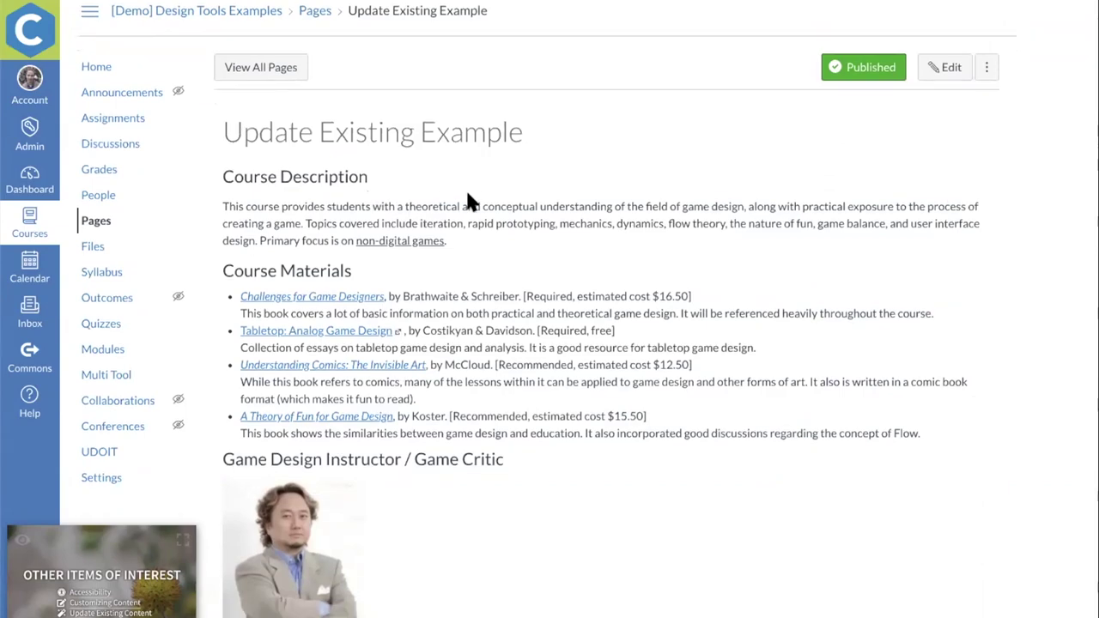
scroll(510, 209, up, 10)
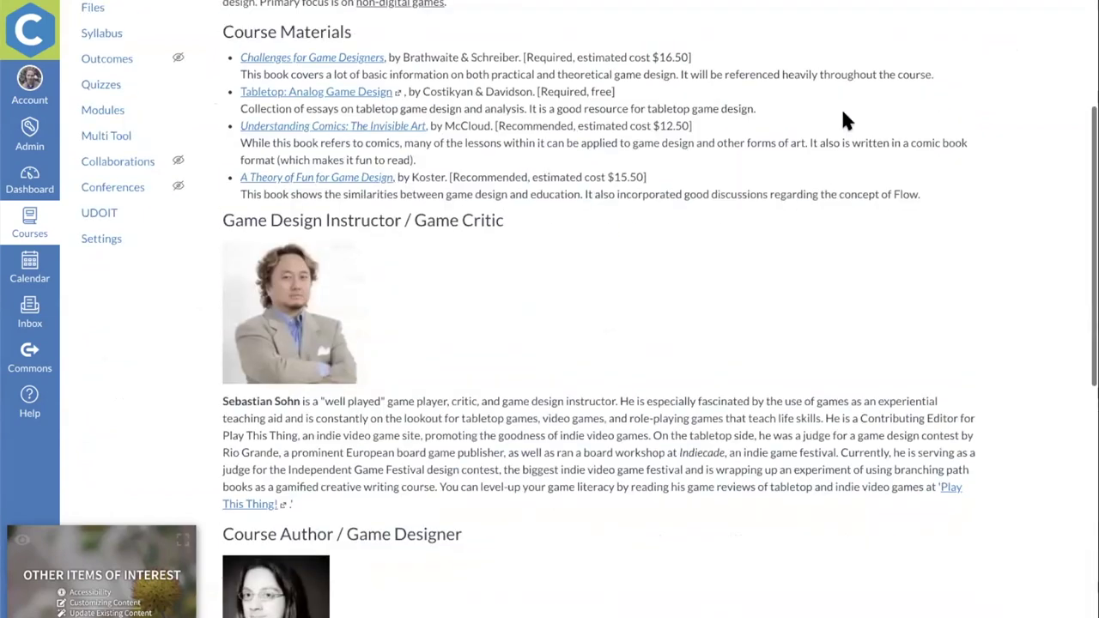
click(932, 90)
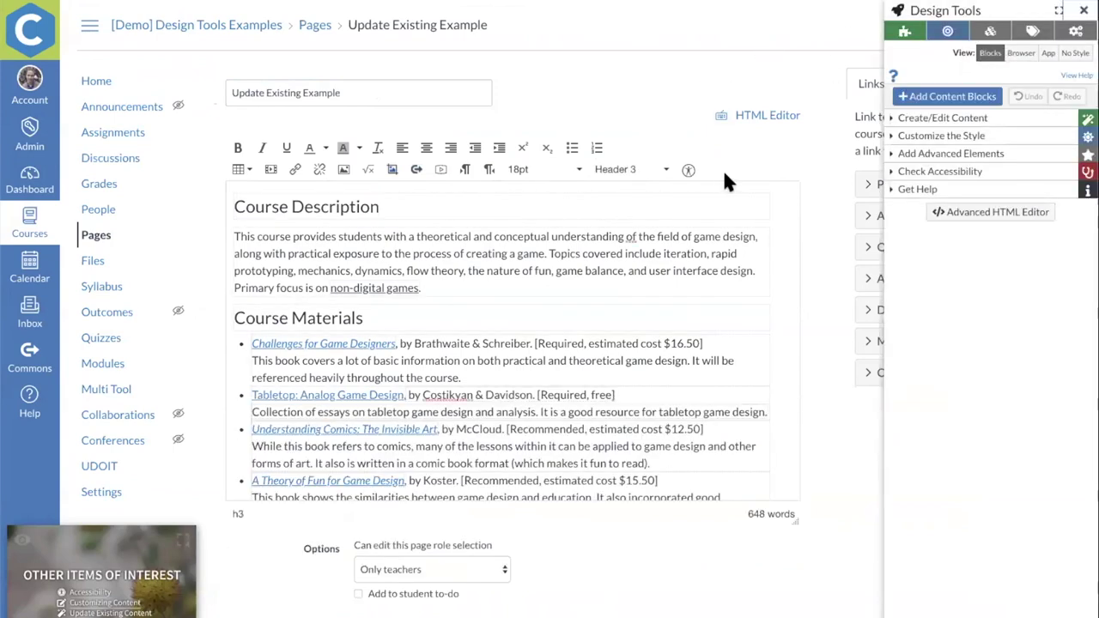
click(904, 33)
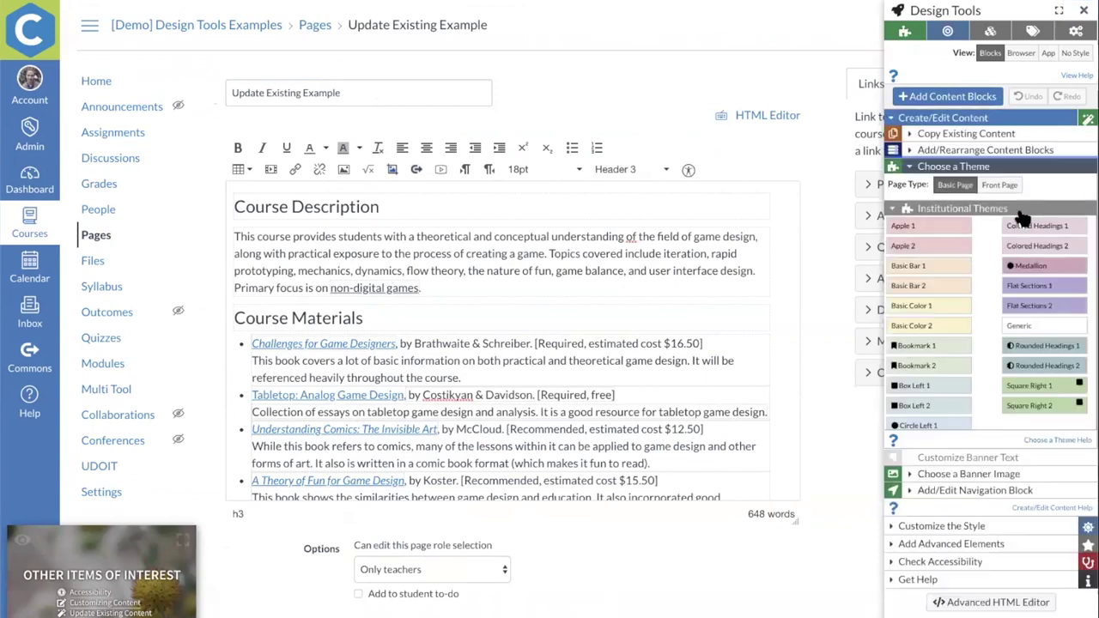
click(1037, 292)
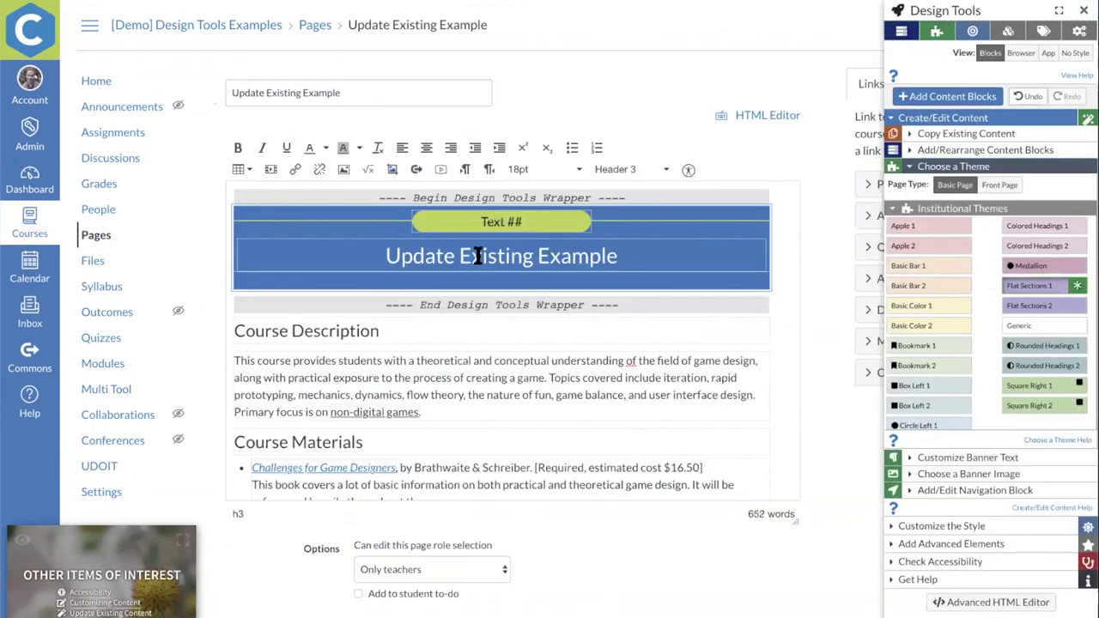
Set the banner's unit name to Chapter and its unit number to 3
click(917, 457)
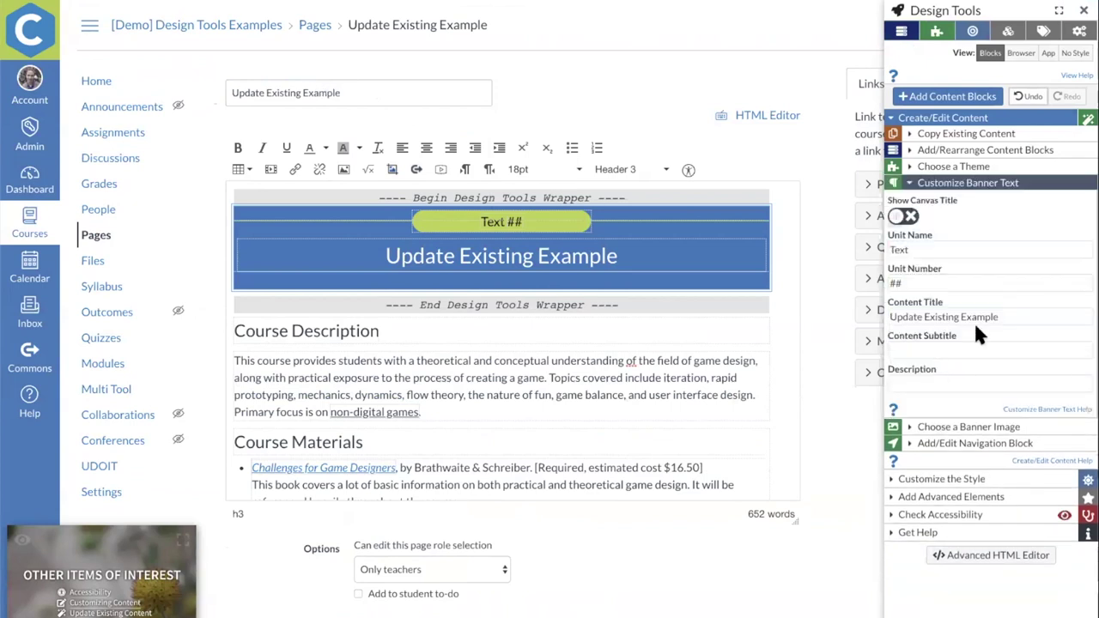
double_click(937, 250)
text(Chapter)
key(Tab)
text(3)
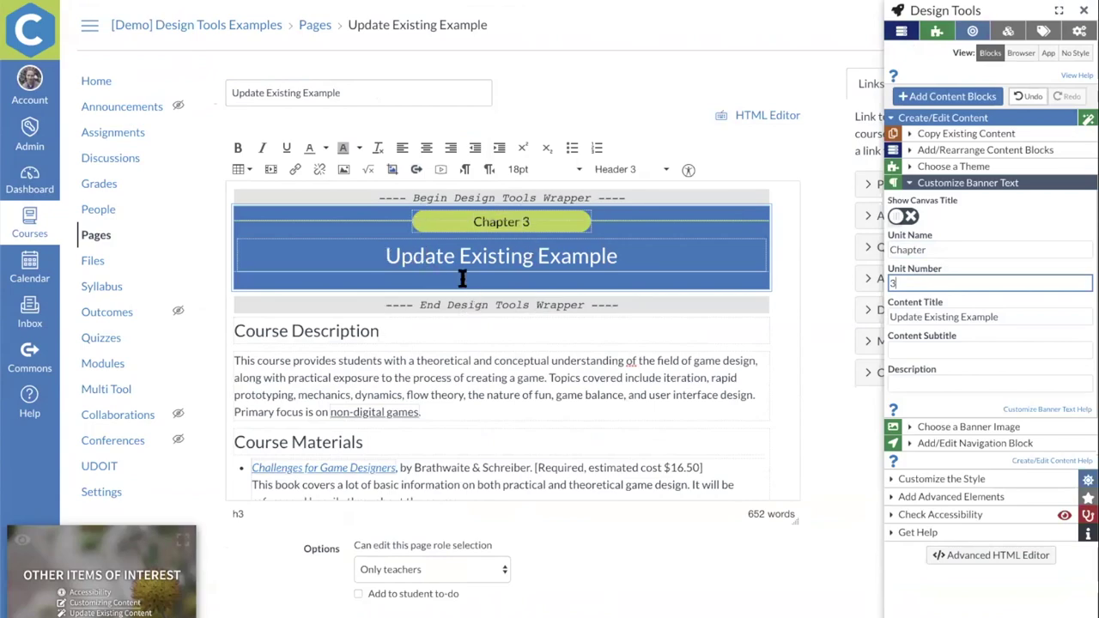
Convert the existing Course Description heading and paragraph into a content block
scroll(523, 292, down, 15)
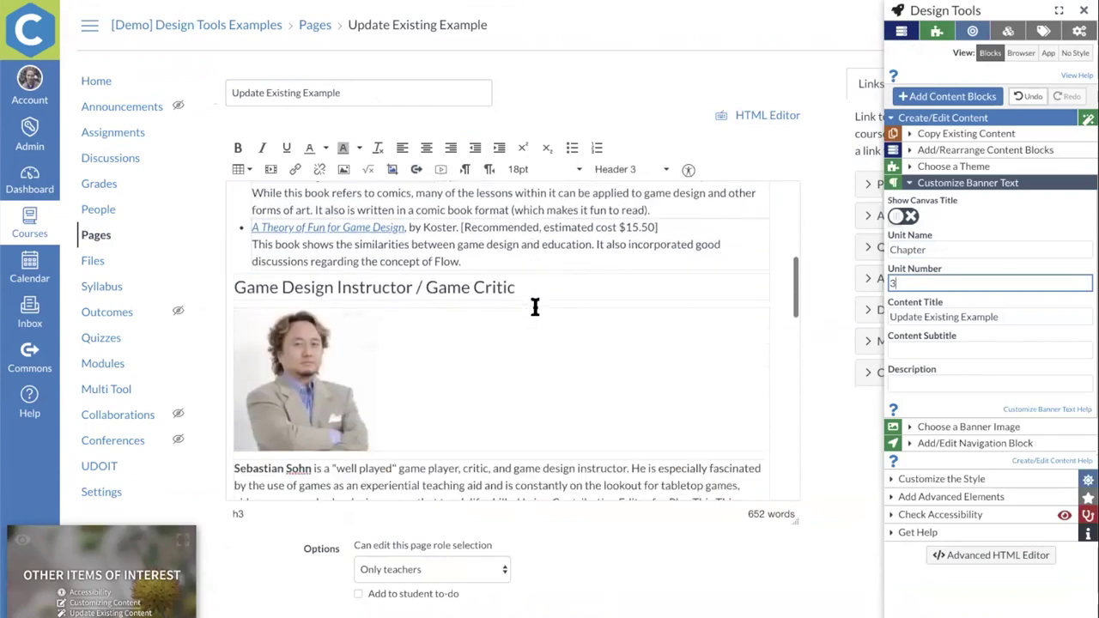
scroll(534, 307, up, 15)
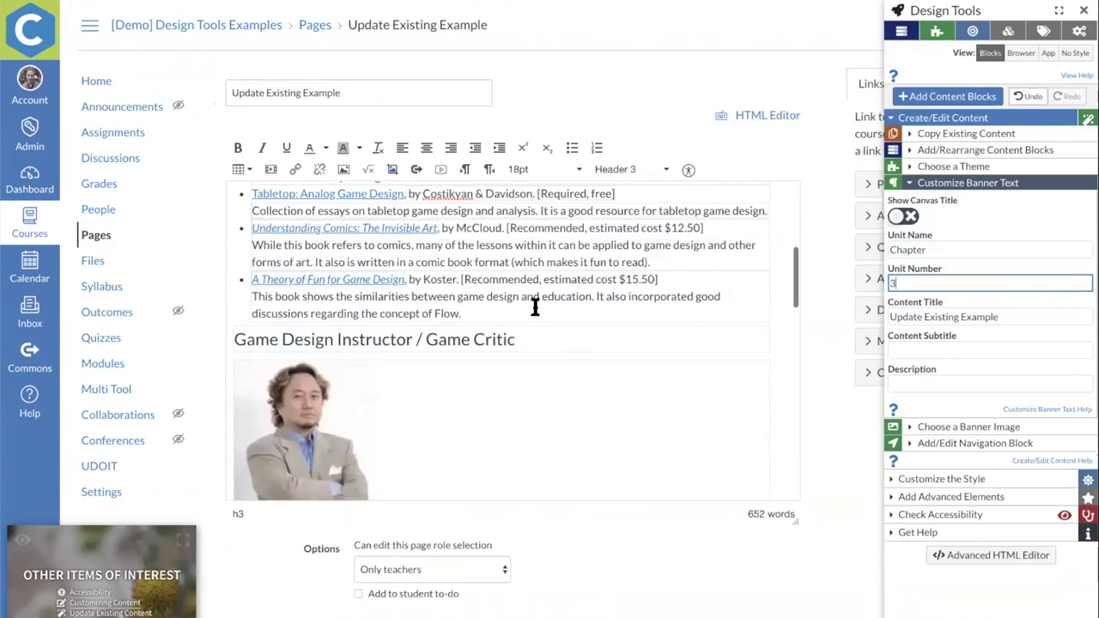
click(918, 96)
drag(793, 108, 933, 125)
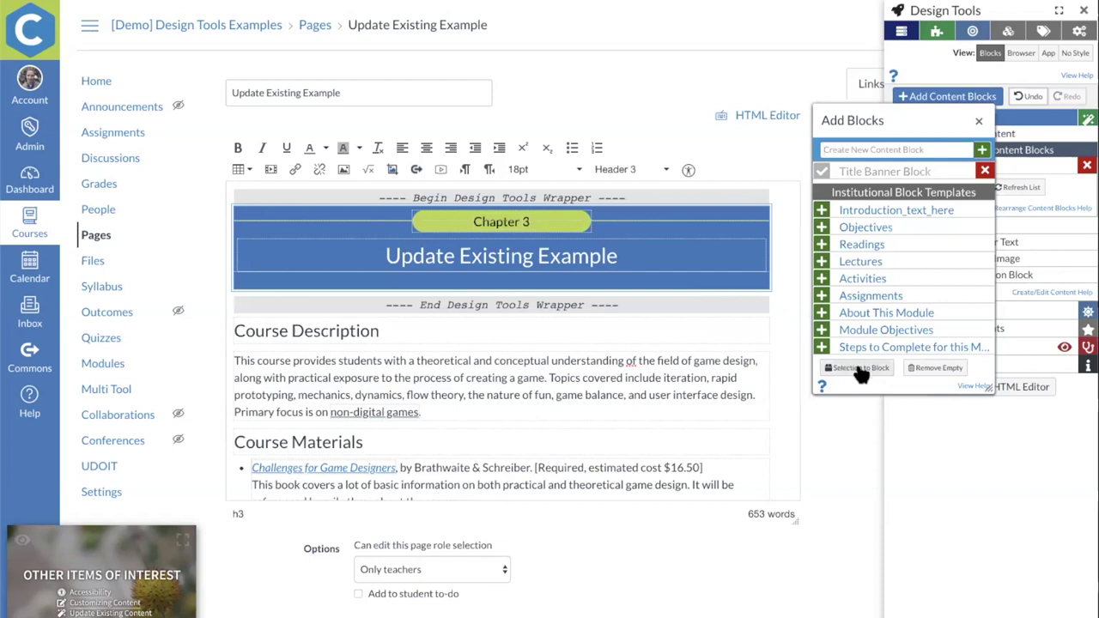
drag(230, 326, 421, 412)
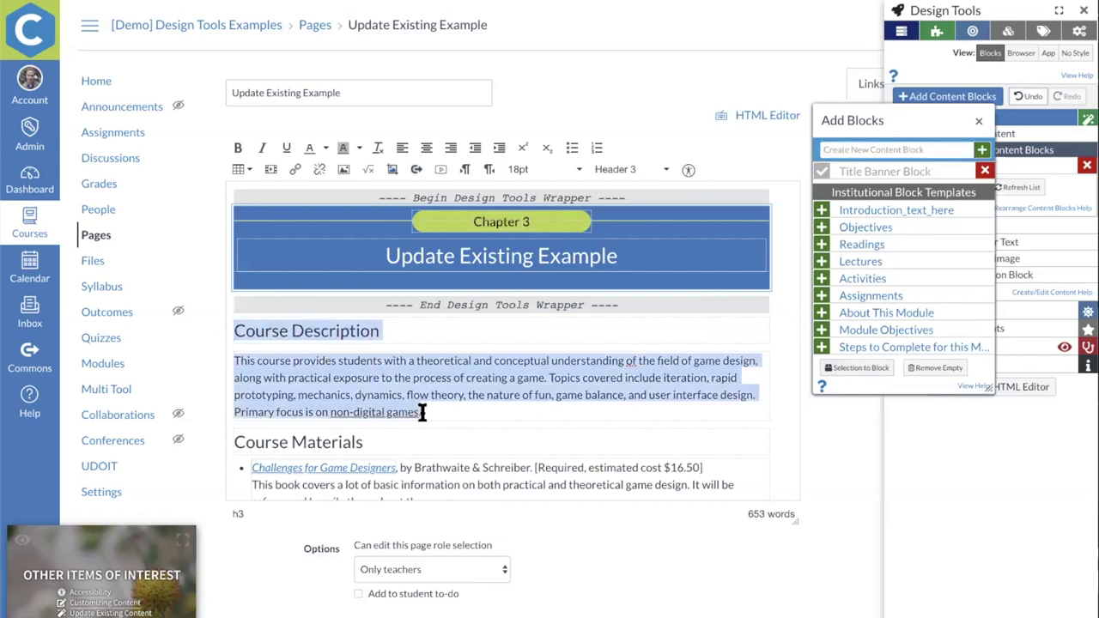
click(873, 370)
Convert the Course Materials section and the Game Design Instructor / Game Critic section into separate content blocks
scroll(536, 309, down, 1)
scroll(532, 313, down, 2)
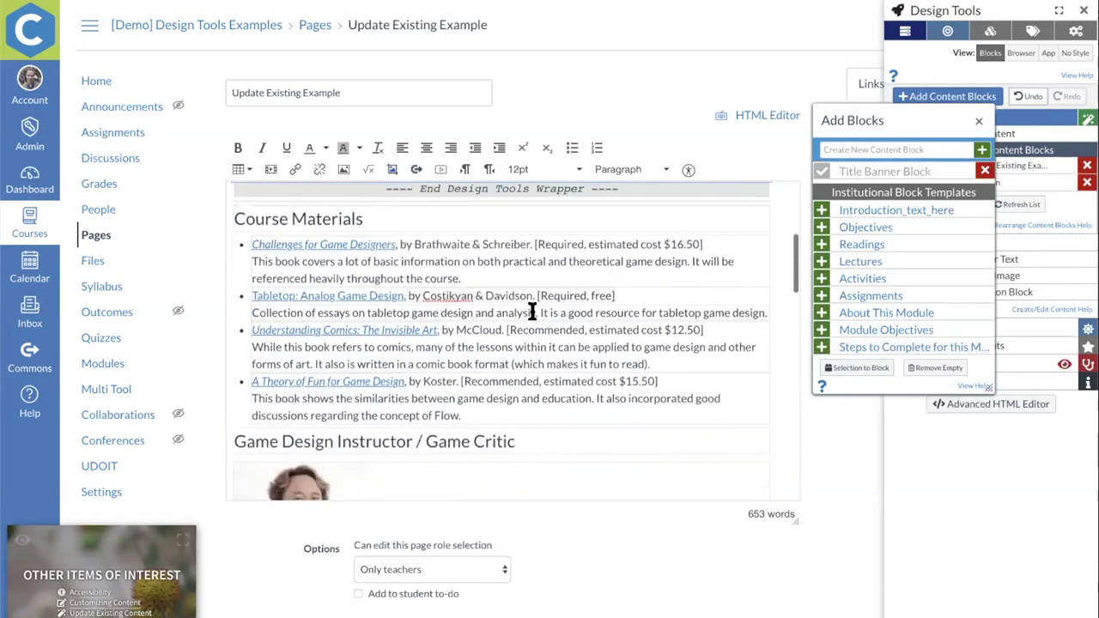
shift+click(758, 373)
click(852, 375)
scroll(587, 331, down, 5)
triple_click(596, 421)
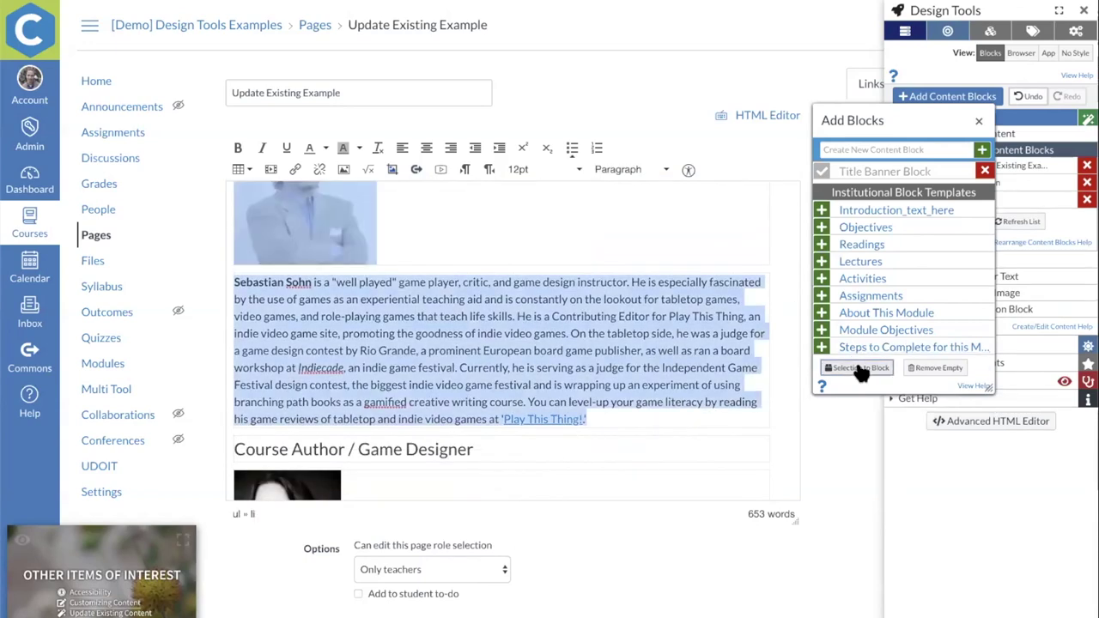
click(861, 374)
Convert the Course Author / Game Designer section and the Additional Credits section into separate content blocks
scroll(632, 319, down, 6)
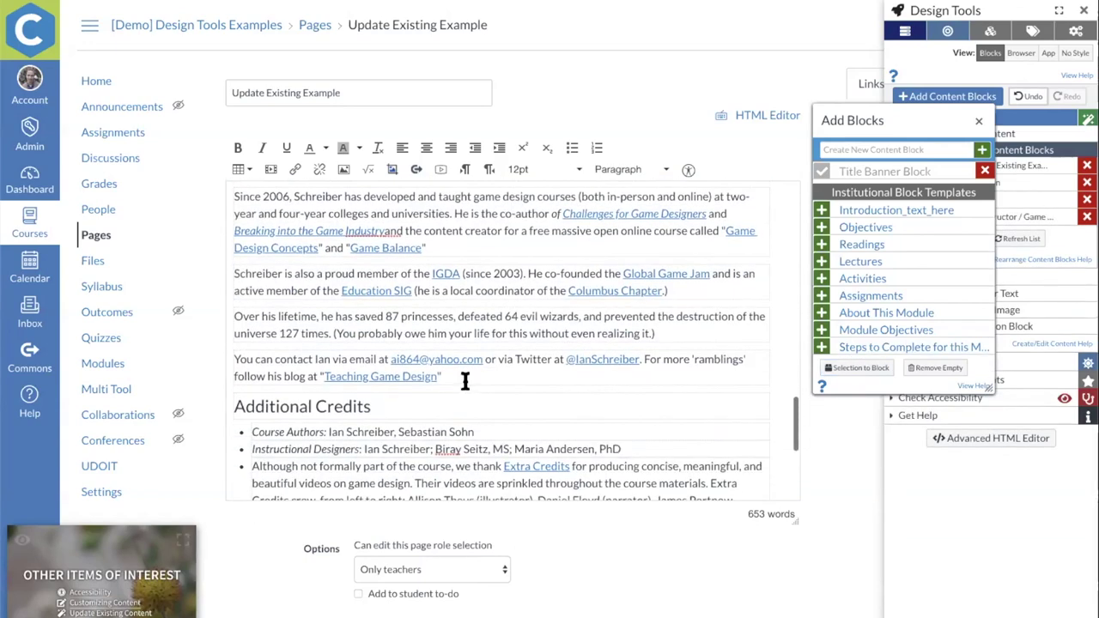
shift+click(464, 381)
click(846, 375)
scroll(660, 432, down, 4)
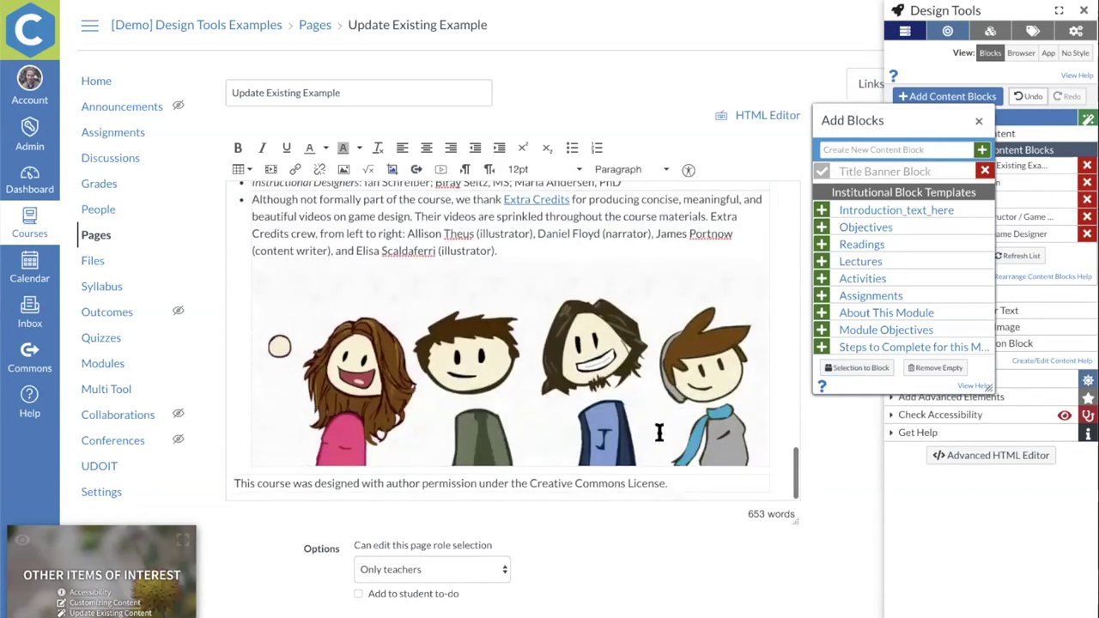
shift+click(683, 484)
click(856, 369)
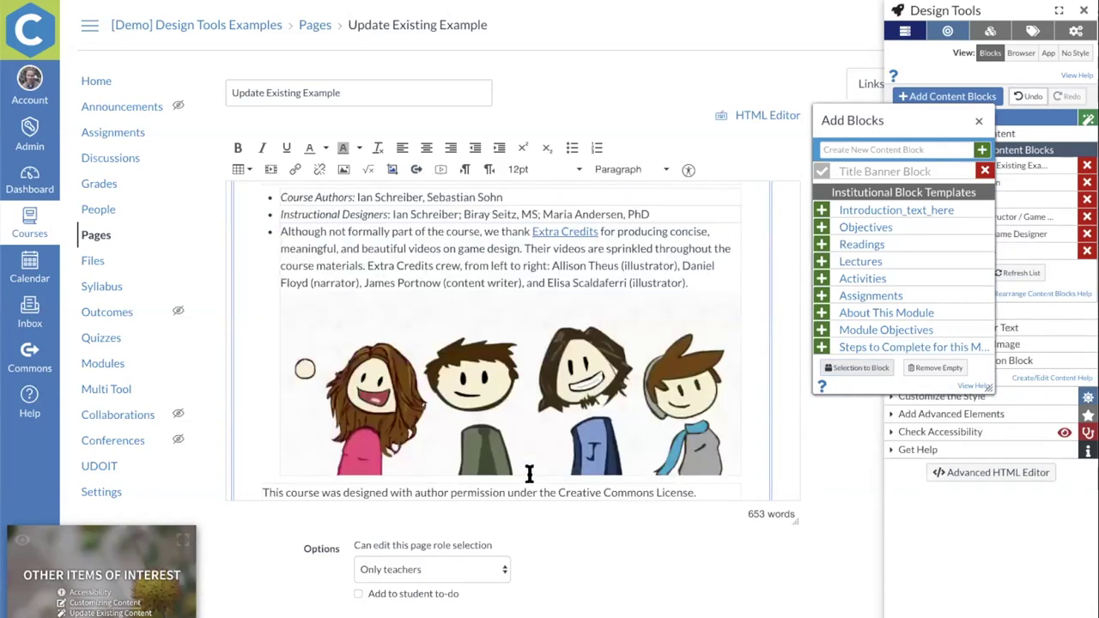
Remove the empty elements left on the page and close the Add Blocks window
scroll(527, 473, down, 1)
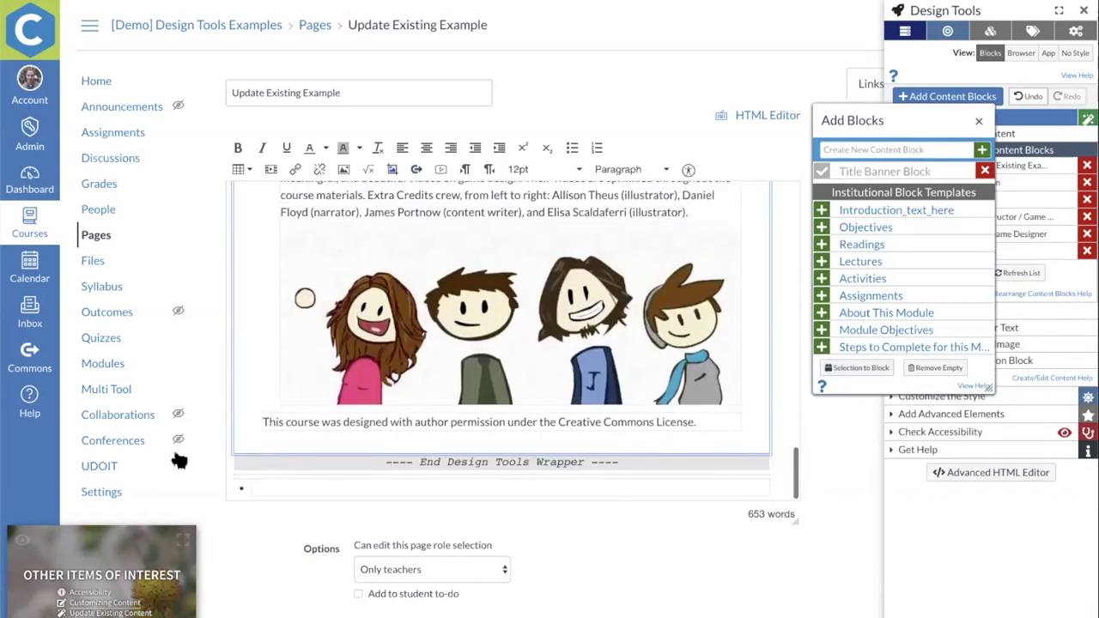
click(949, 369)
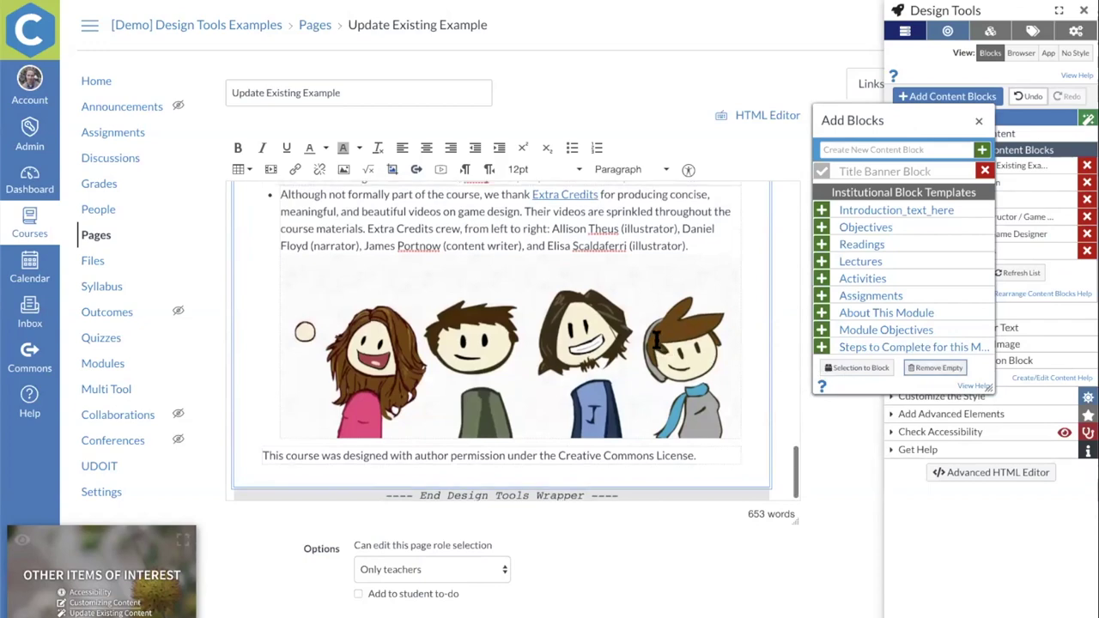
scroll(665, 339, up, 8)
scroll(660, 331, up, 10)
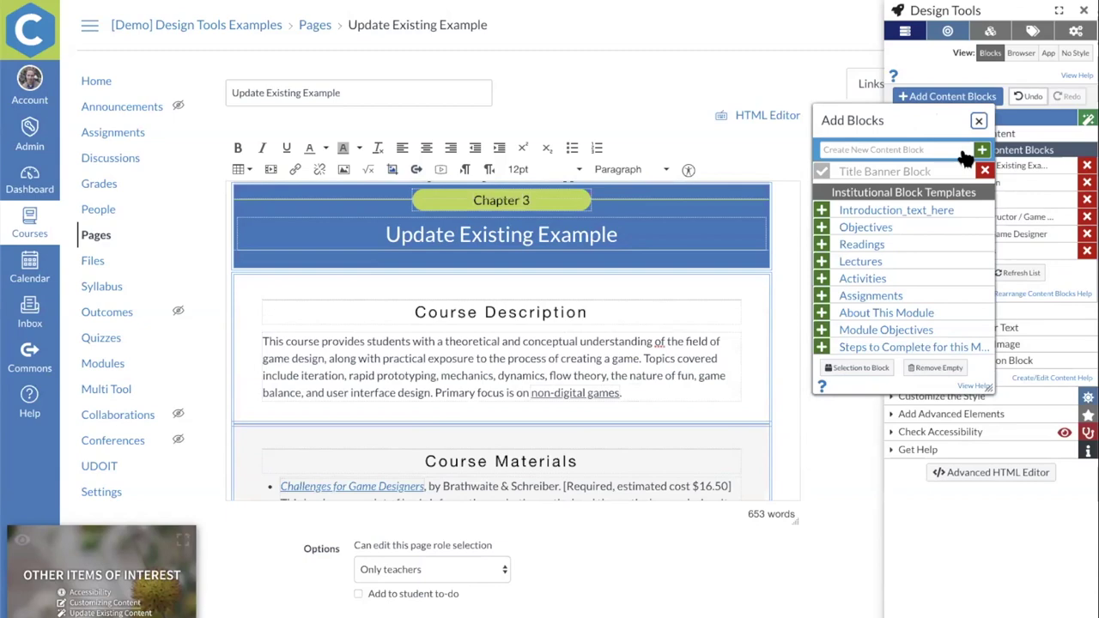
click(980, 120)
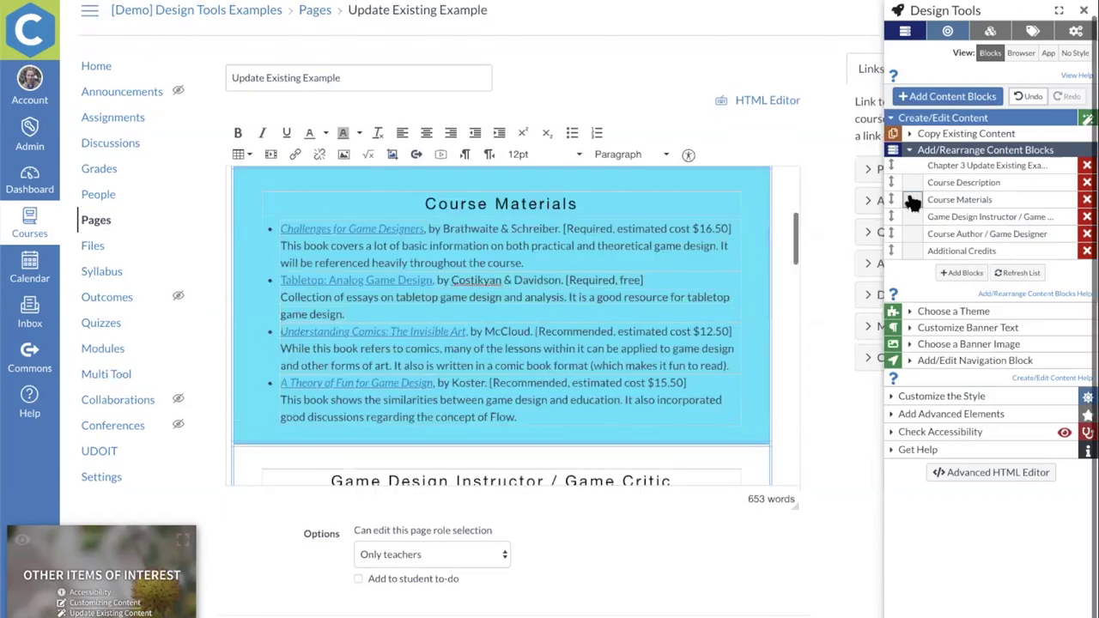
Search the custom icons for "folder" and give the Course Materials block the solid open folder icon
click(912, 201)
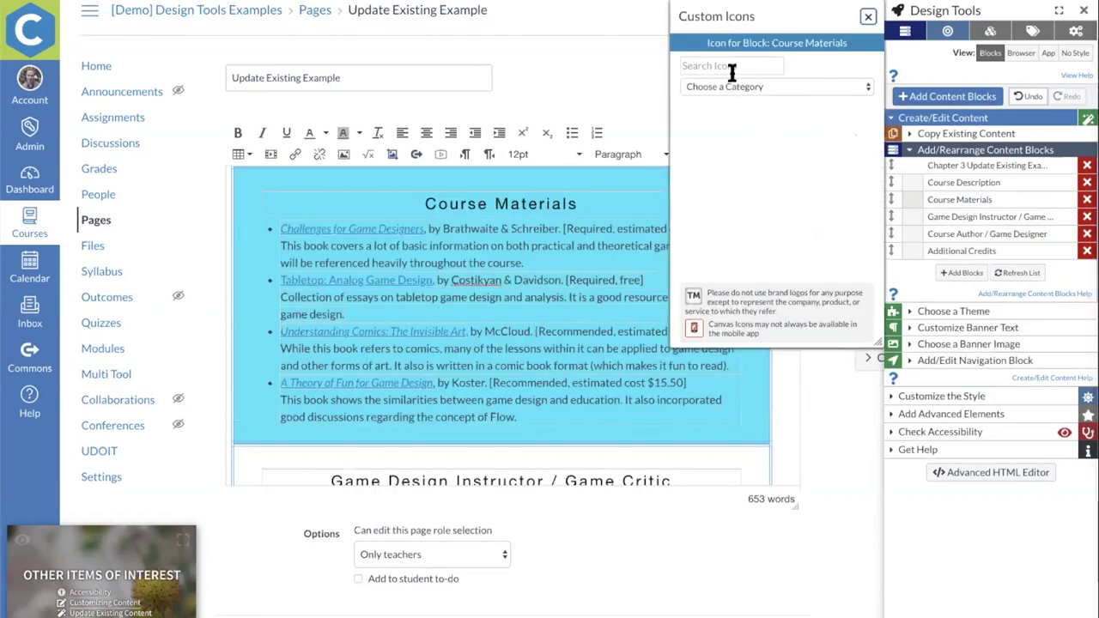
text(folder)
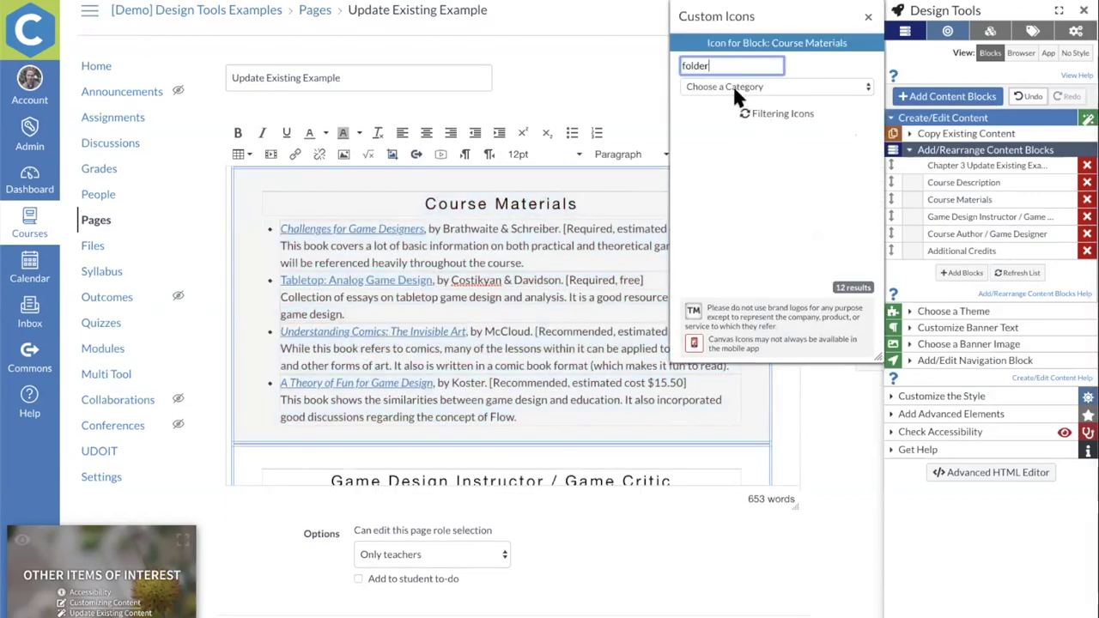
click(752, 112)
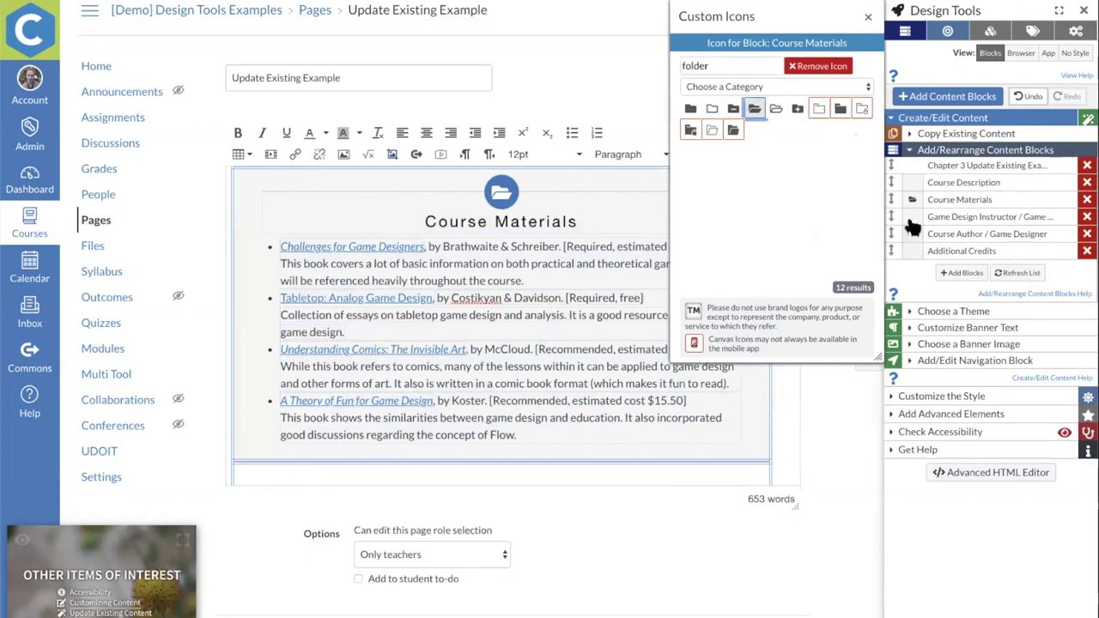
Search the icons for "game" and assign chess pieces to the Game Design Instructor block and a gamepad to the Course Author block
click(912, 220)
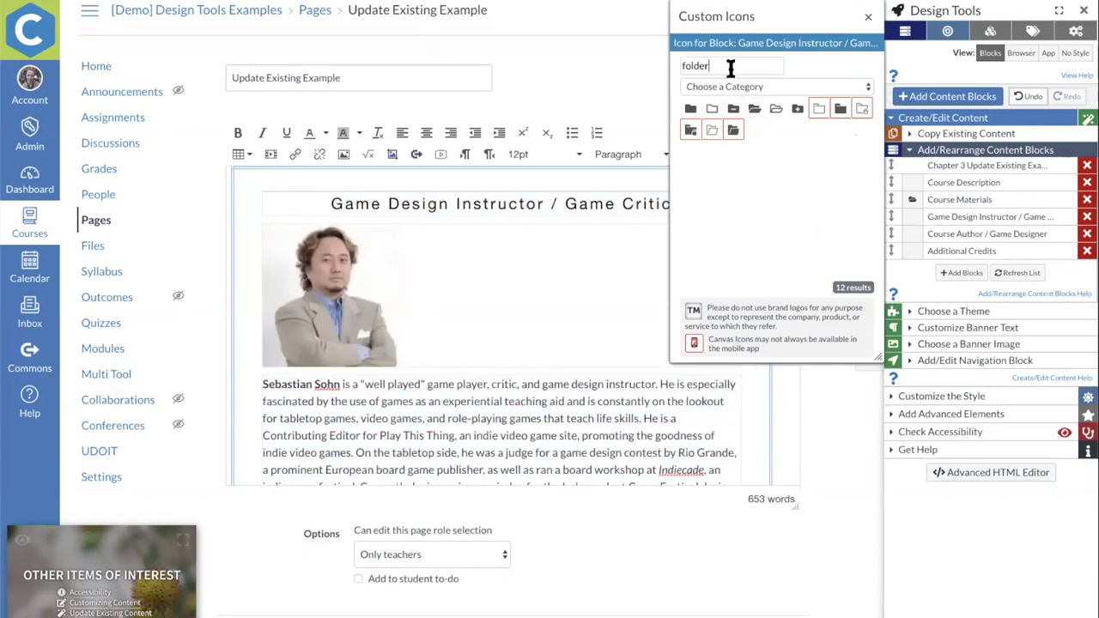
double_click(729, 67)
text(game)
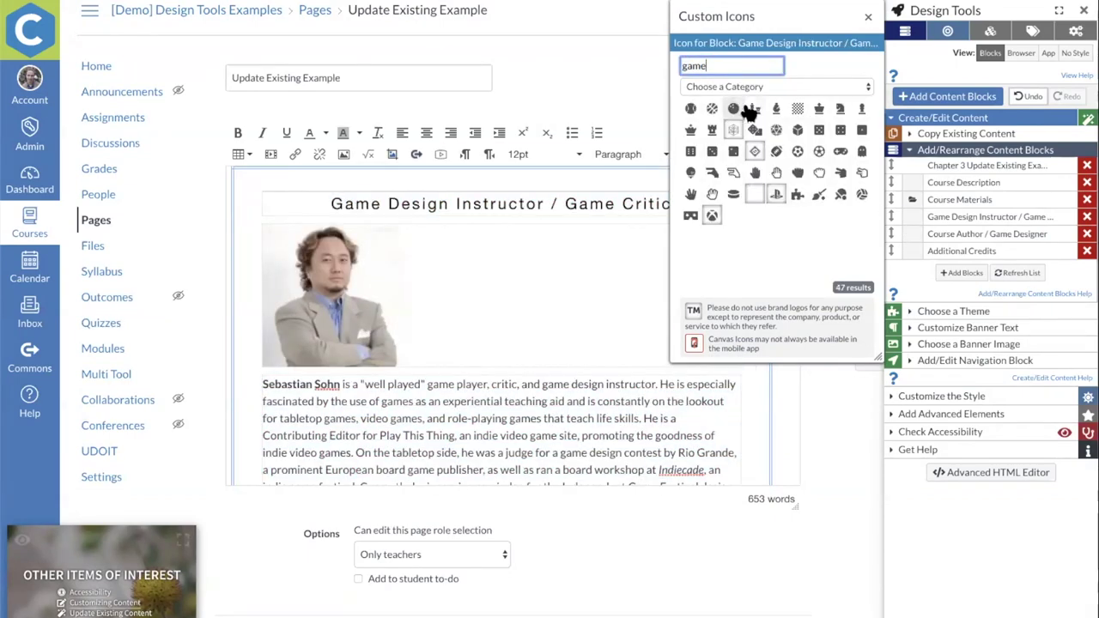
click(912, 235)
click(840, 151)
Give the Additional Credits block the ghost icon and close the Custom Icons window
click(911, 251)
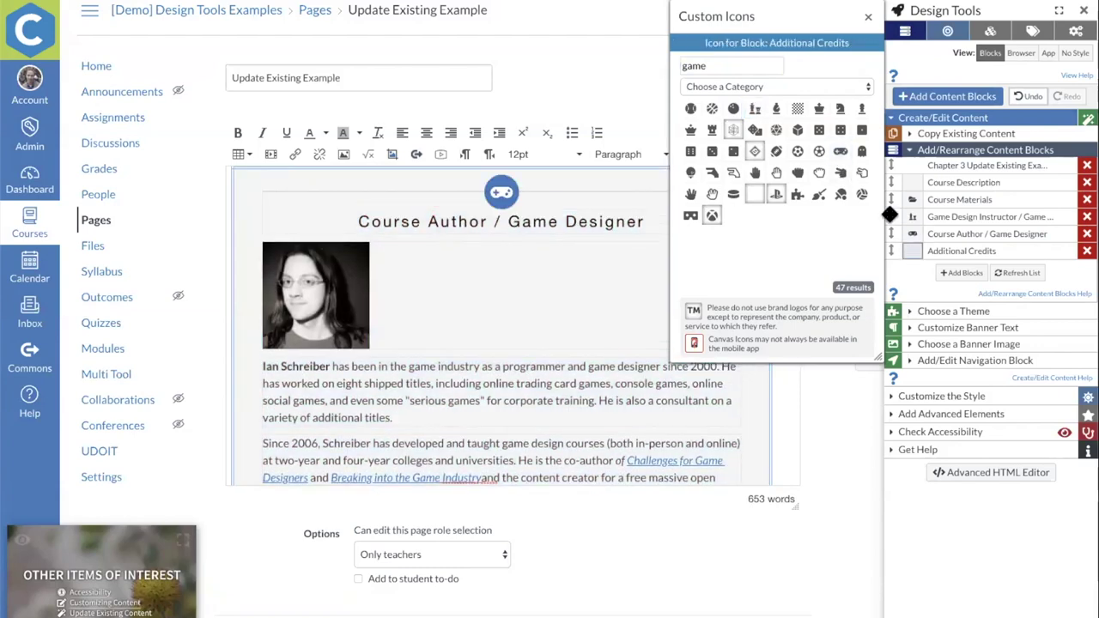
click(862, 151)
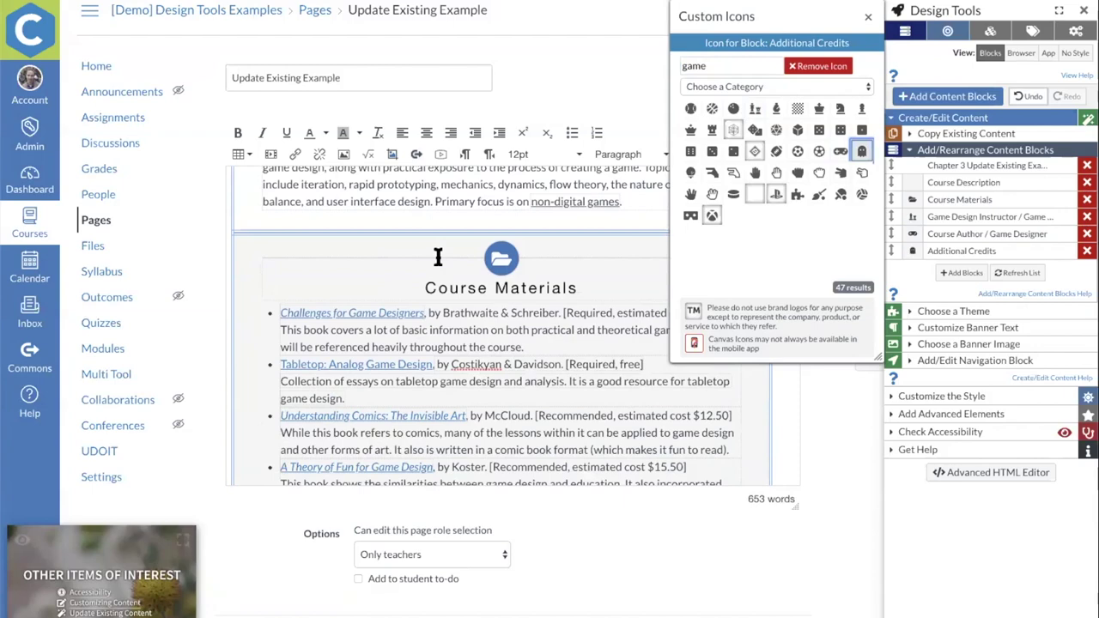
click(868, 17)
Align the instructor's photo to the left of its text and apply the framed circle image style
click(946, 32)
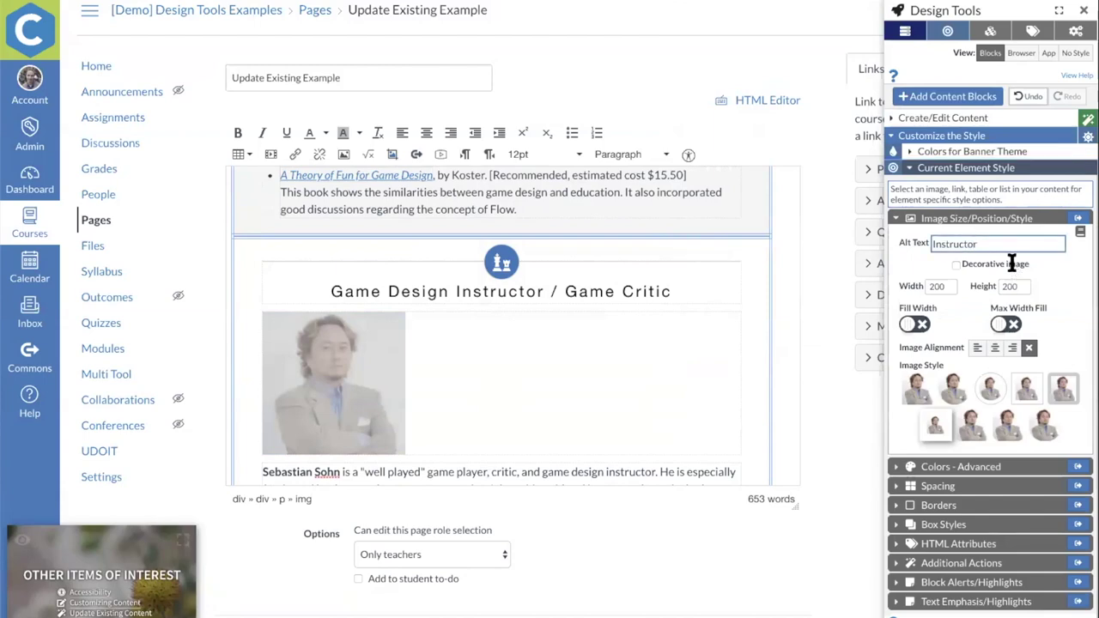
click(977, 346)
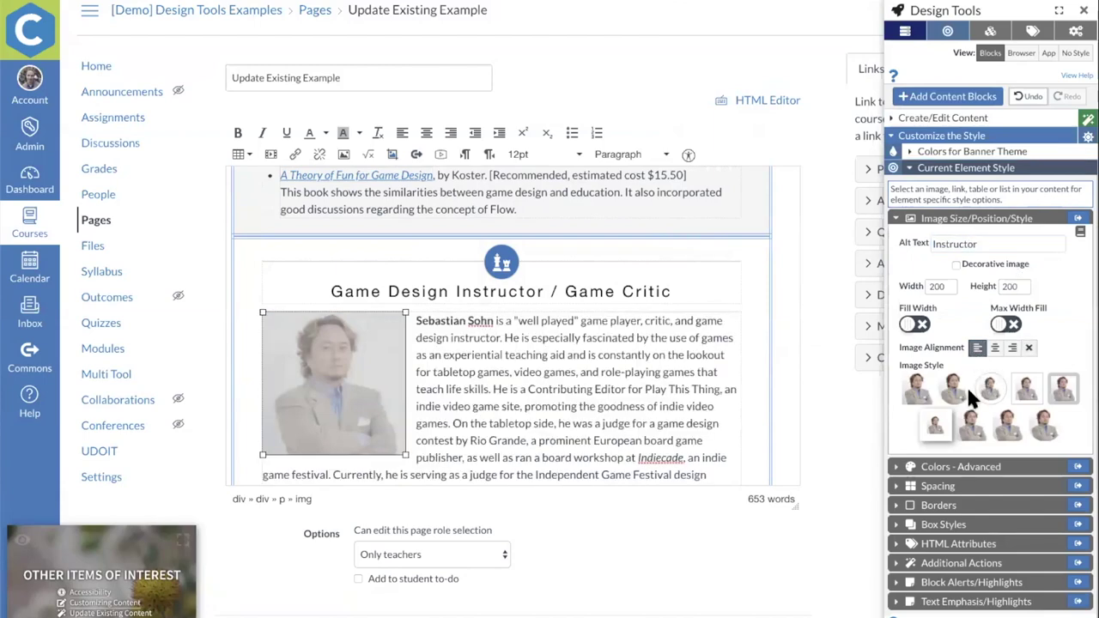
click(989, 389)
Align the headshot in the Course Author / Game Designer block to the right with the bordered square image style
scroll(615, 325, down, 2)
scroll(614, 325, down, 5)
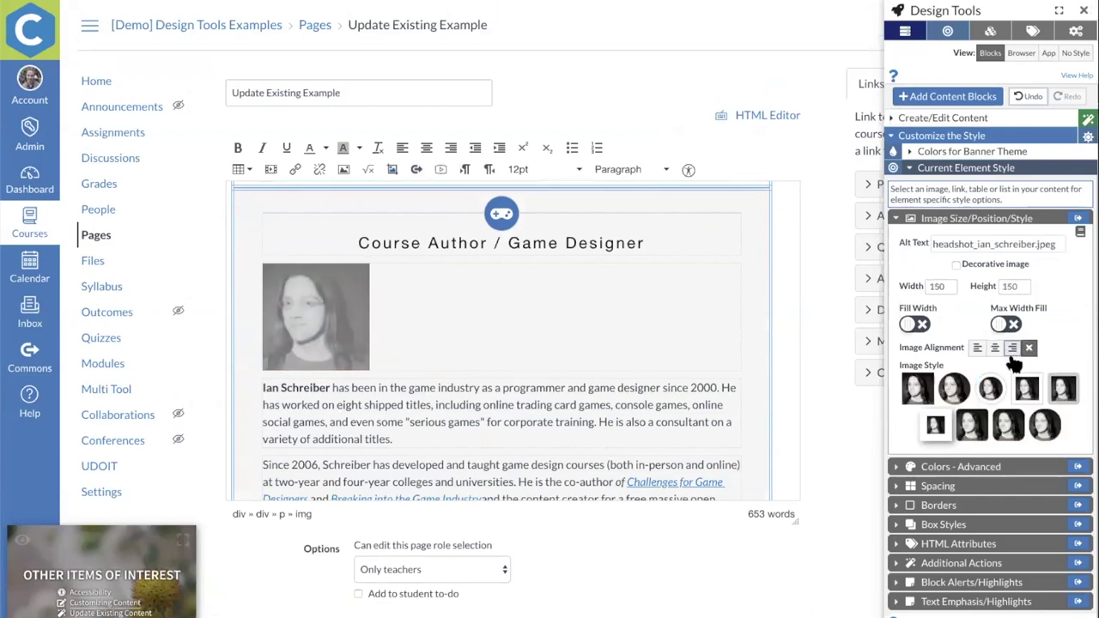
click(1011, 347)
Set the Extra Credits team image to a width of 500, center it with a shadow style and enable Max Width Fill
scroll(598, 301, down, 10)
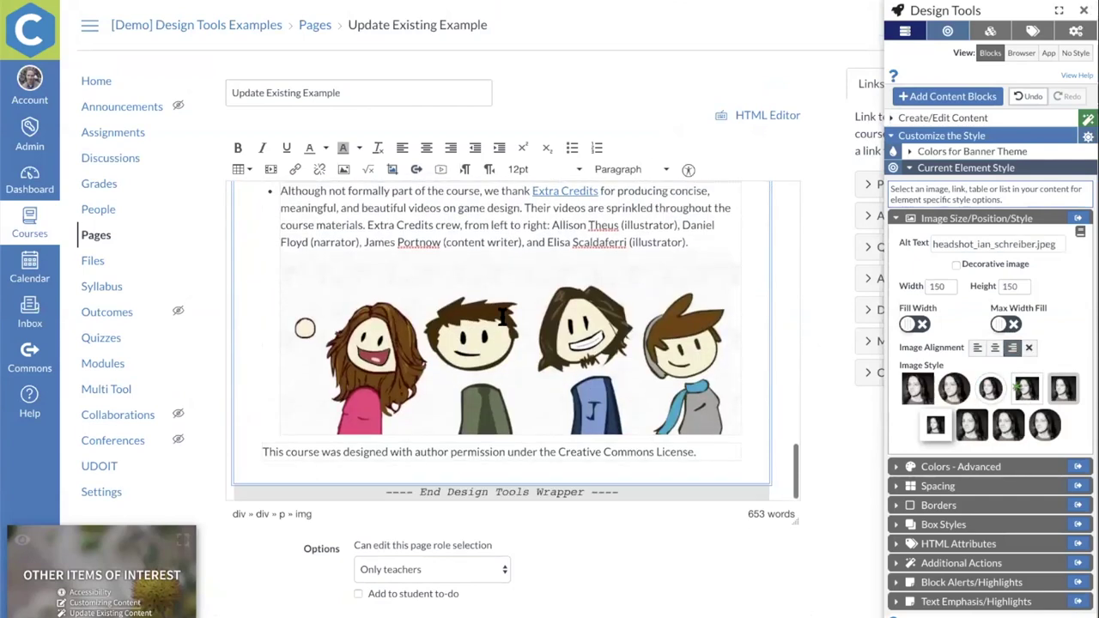
double_click(936, 286)
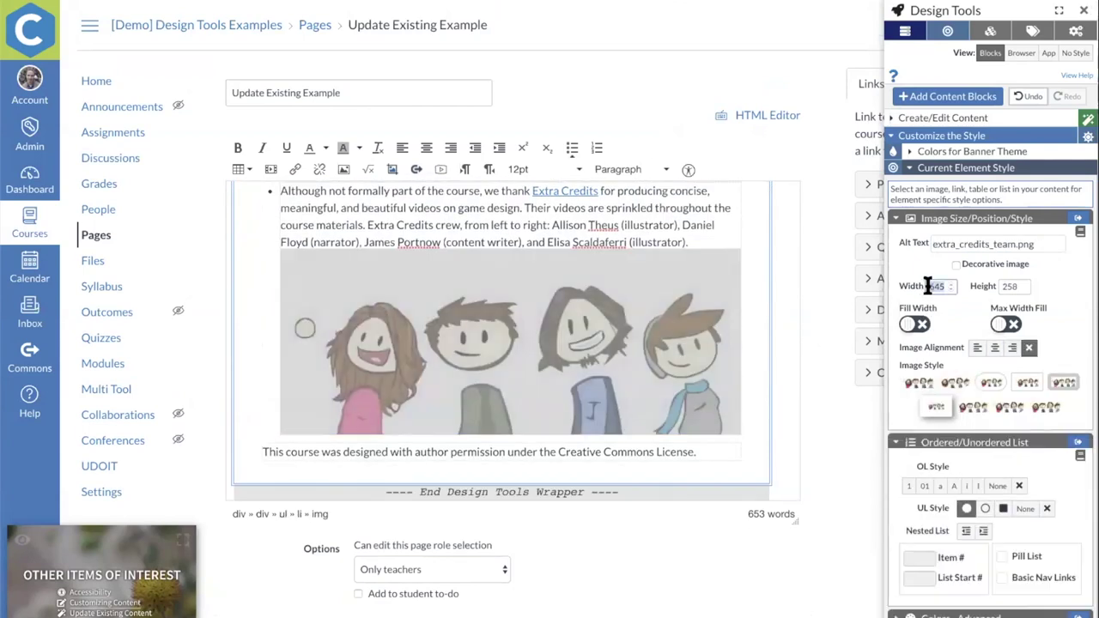
text(500)
key(Tab)
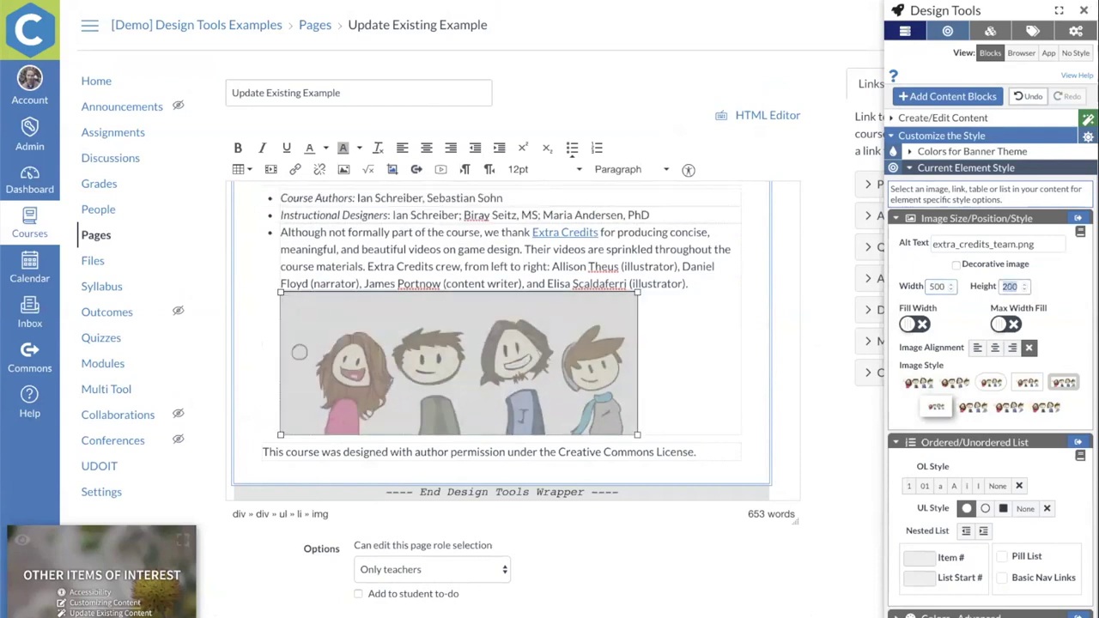
click(996, 349)
click(1006, 324)
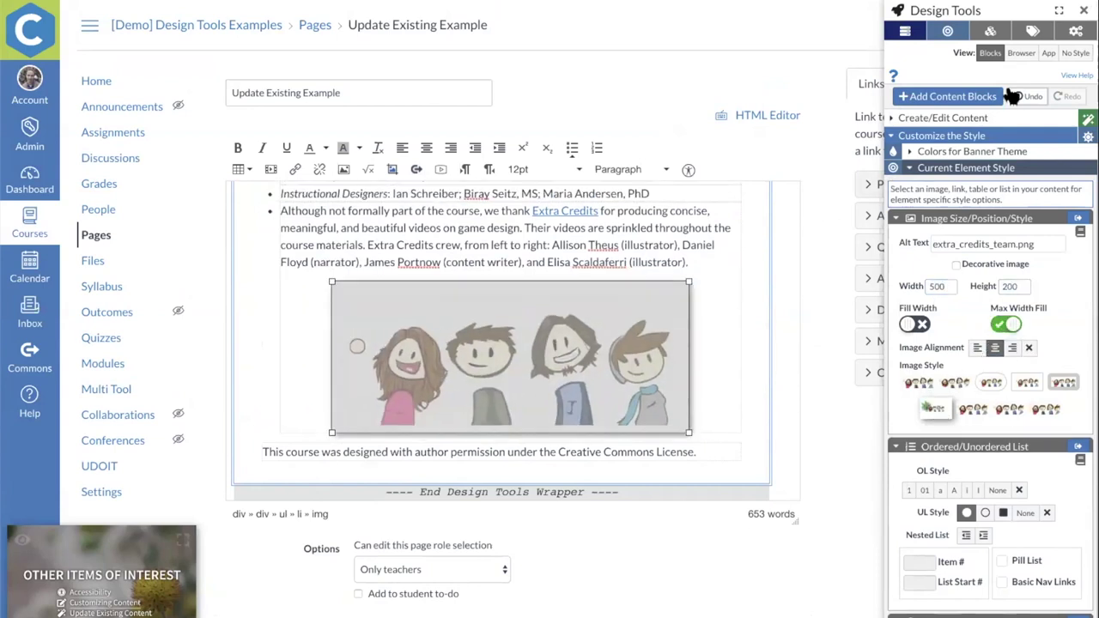
Switch the editor to the Browser view, hide the Design Tools and review the restyled page from the credits up to the banner
click(1021, 53)
click(740, 208)
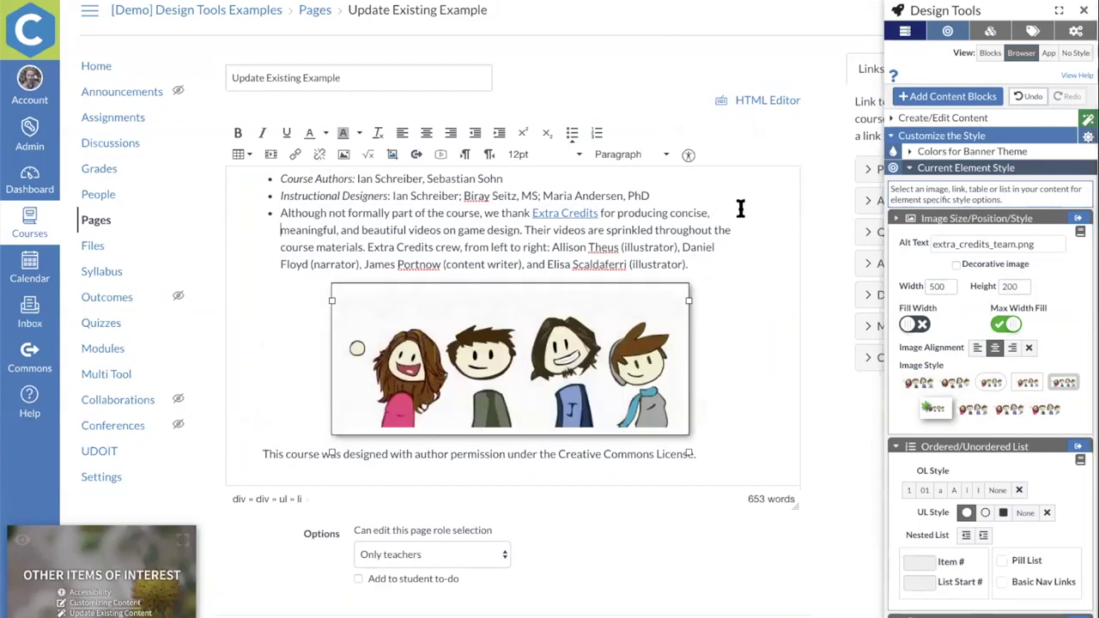
click(1059, 11)
scroll(624, 238, up, 10)
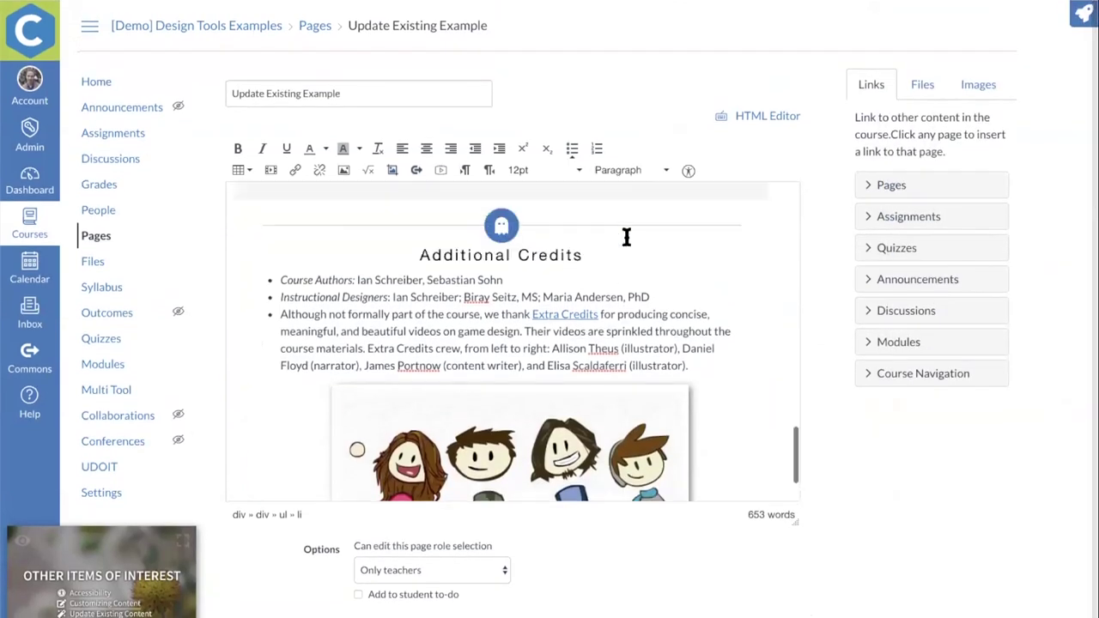
scroll(625, 239, up, 10)
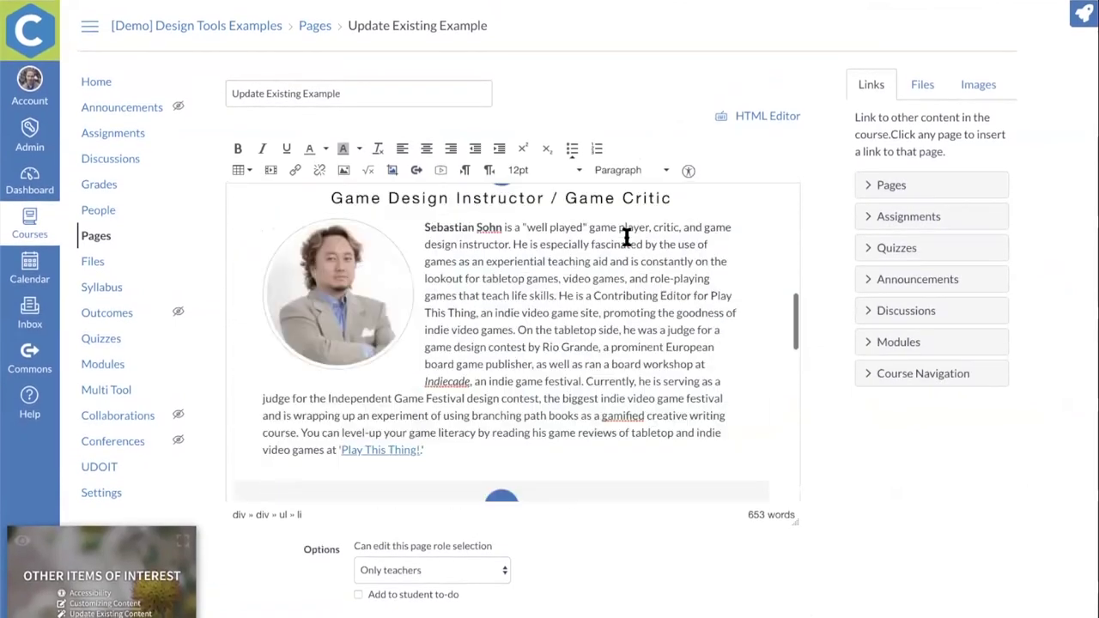
scroll(625, 238, up, 2)
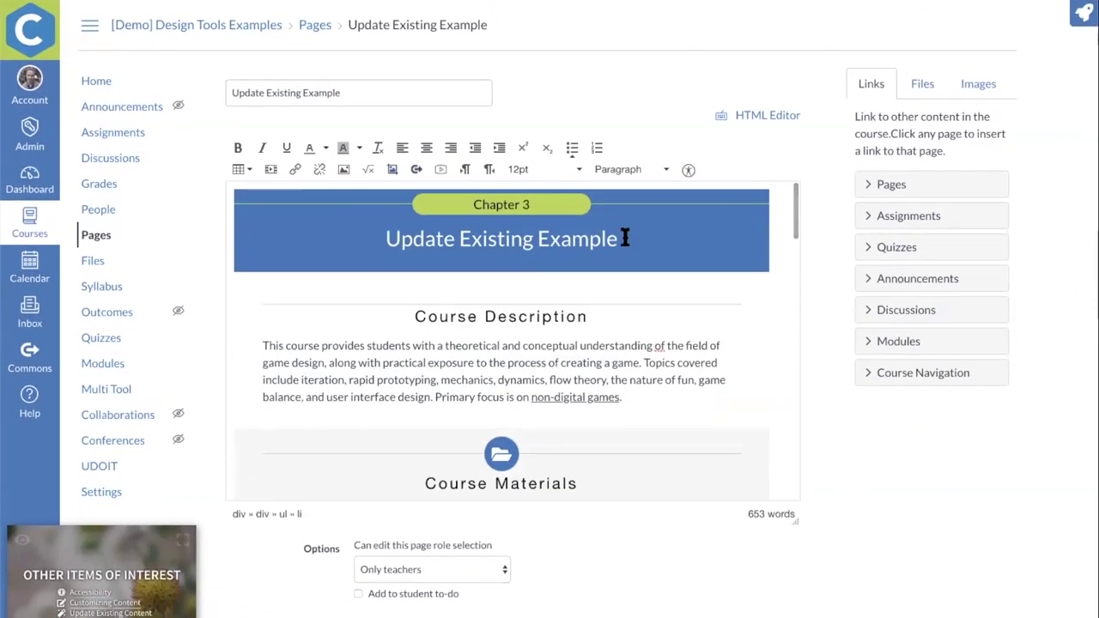